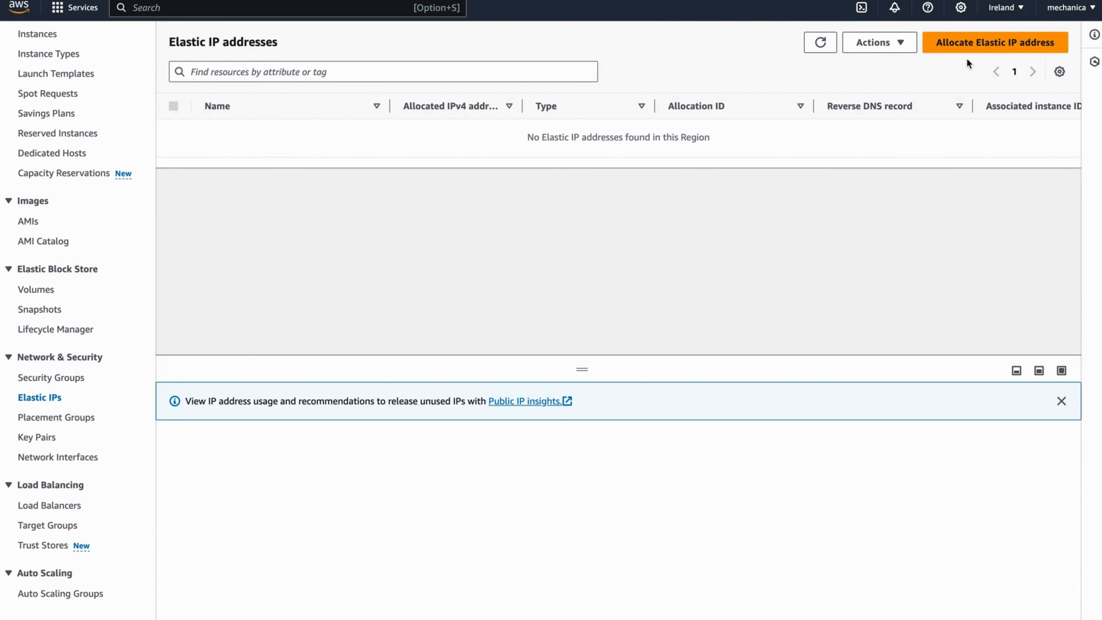
# - Allocate Elastic IP 52.50.127.102 from Amazon's IPv4 pool and select its row
pyautogui.click(970, 42)
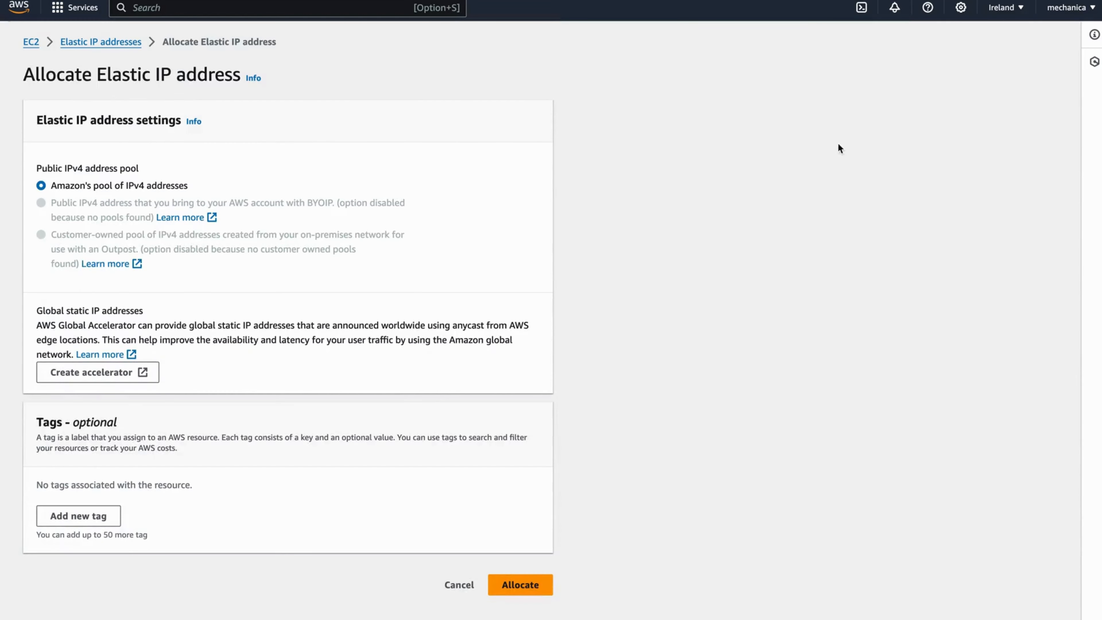
pyautogui.click(520, 584)
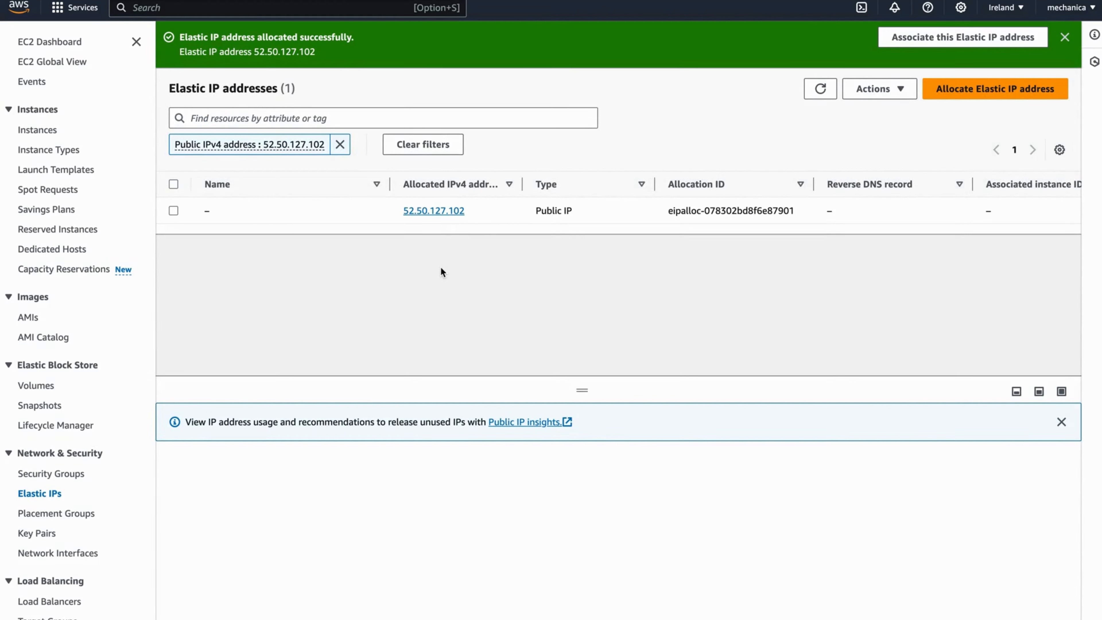
pyautogui.click(173, 211)
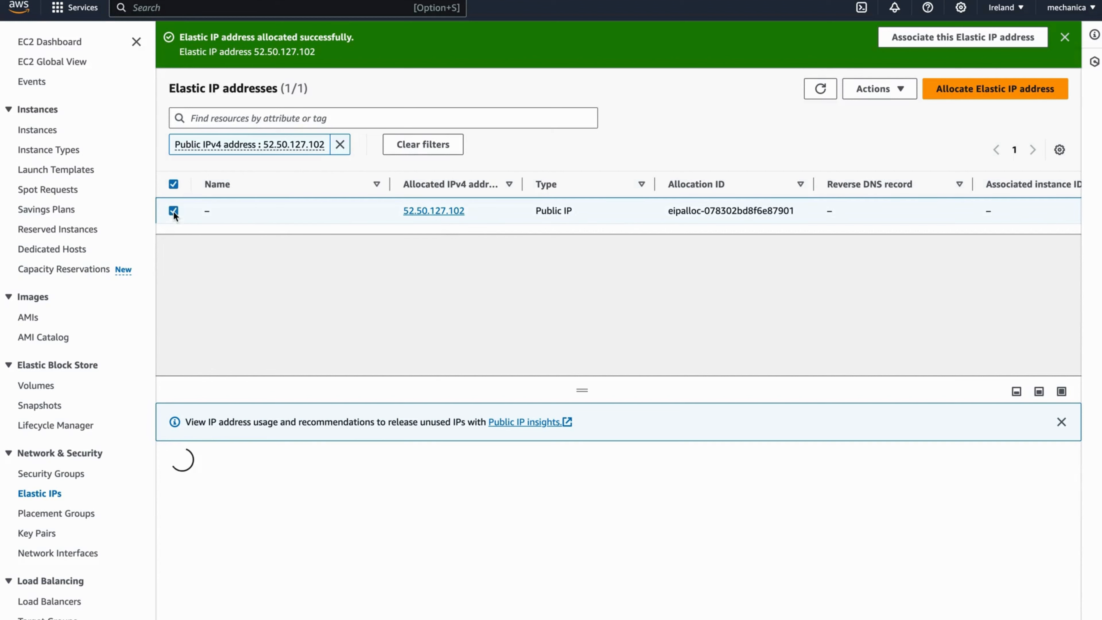
# - Associate Elastic IP 52.50.127.102 with instance i-0e13e38df7710cb6a through the Actions menu
pyautogui.click(902, 91)
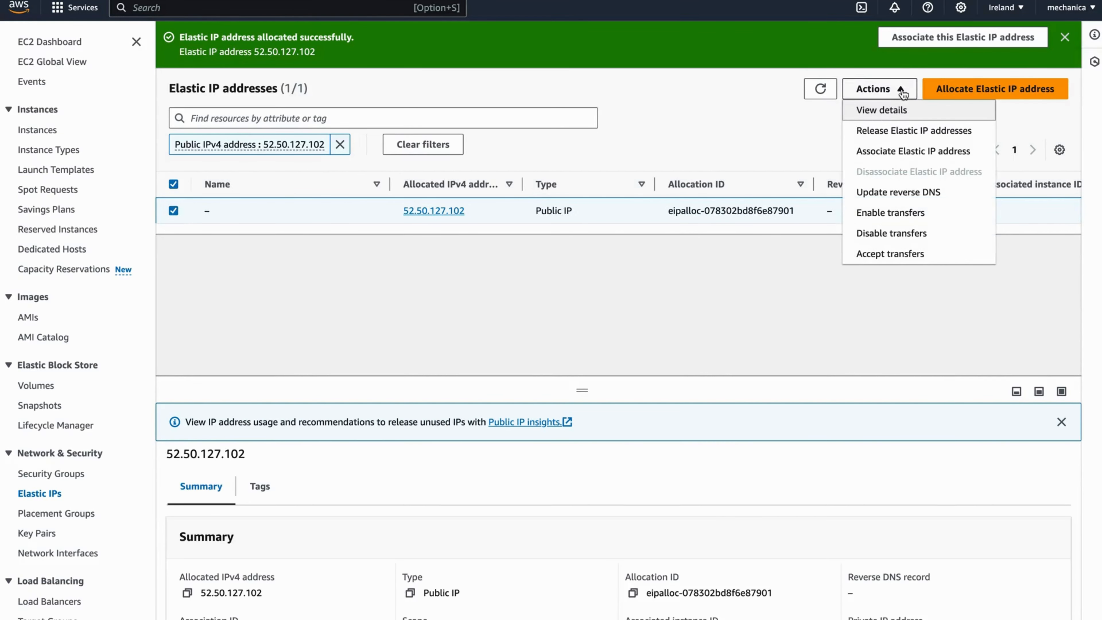
pyautogui.click(875, 151)
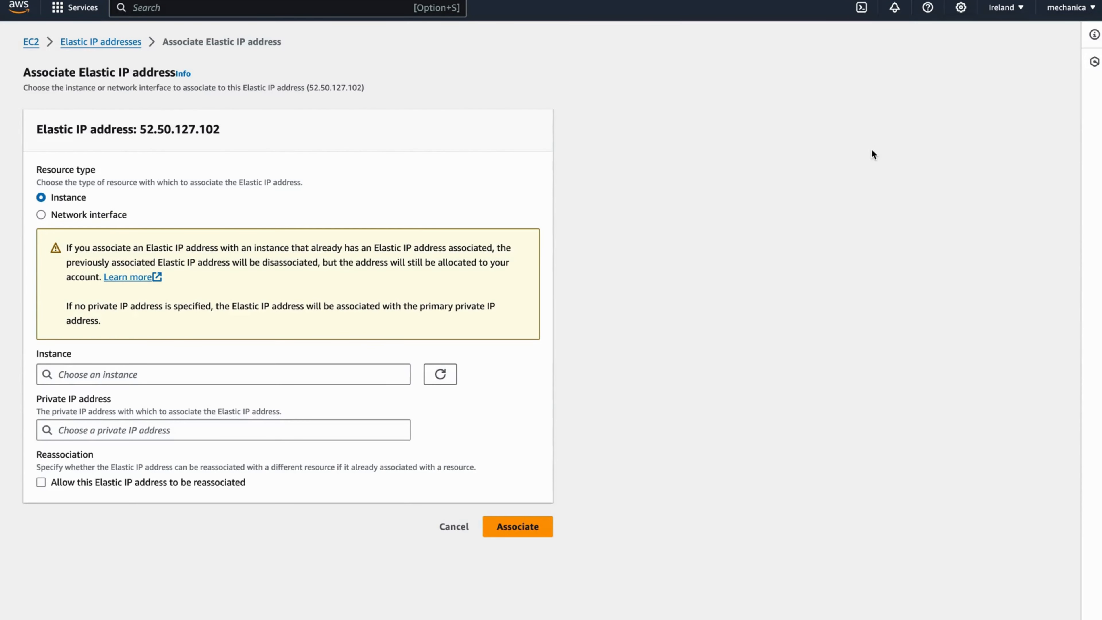
pyautogui.click(390, 374)
pyautogui.click(303, 394)
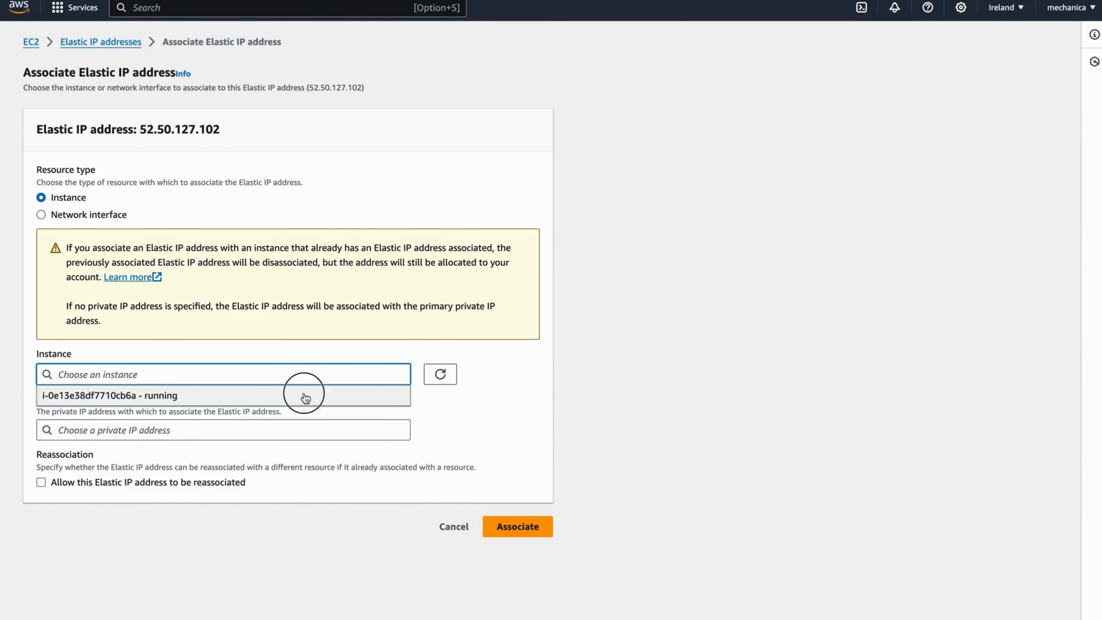
pyautogui.click(573, 376)
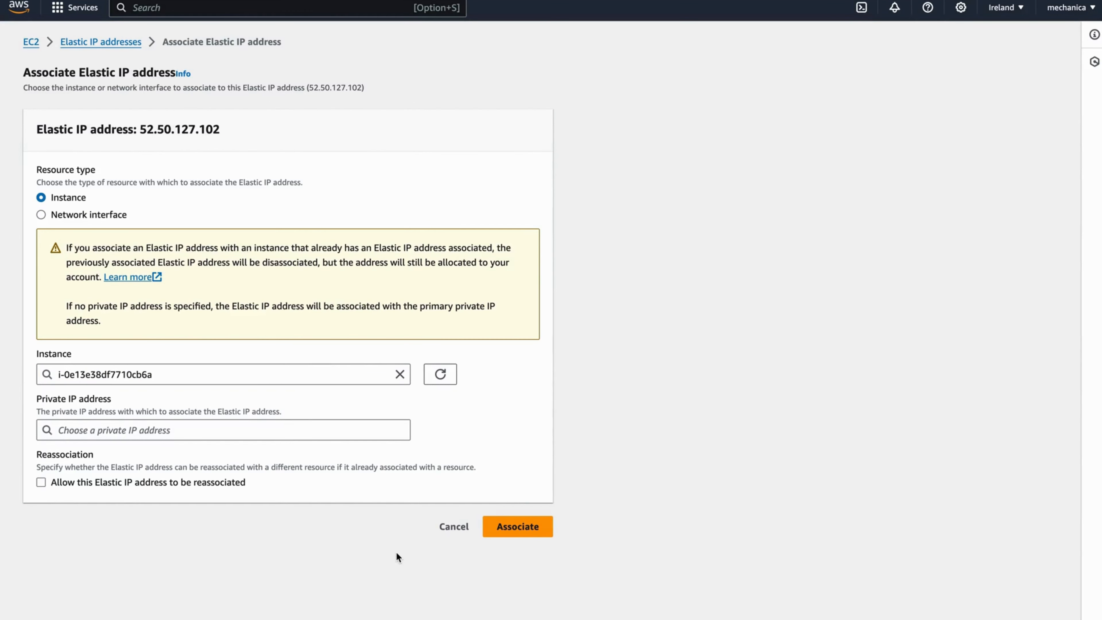
pyautogui.click(527, 529)
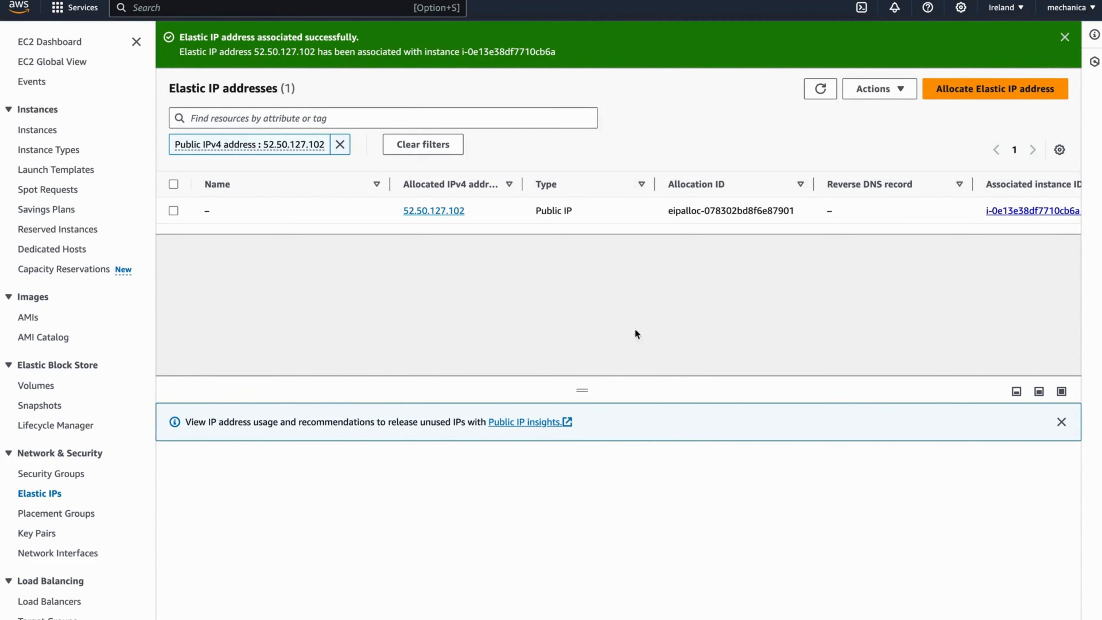
# - Show the refreshed instance's details, open its public address, and copy its instance ID
pyautogui.click(37, 130)
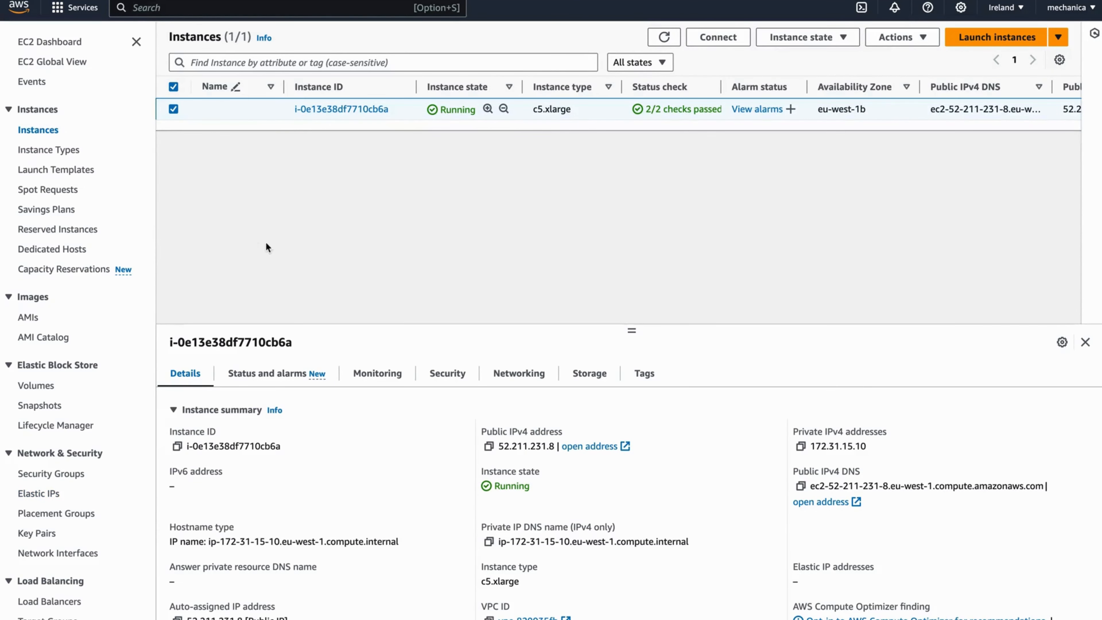
pyautogui.click(61, 1)
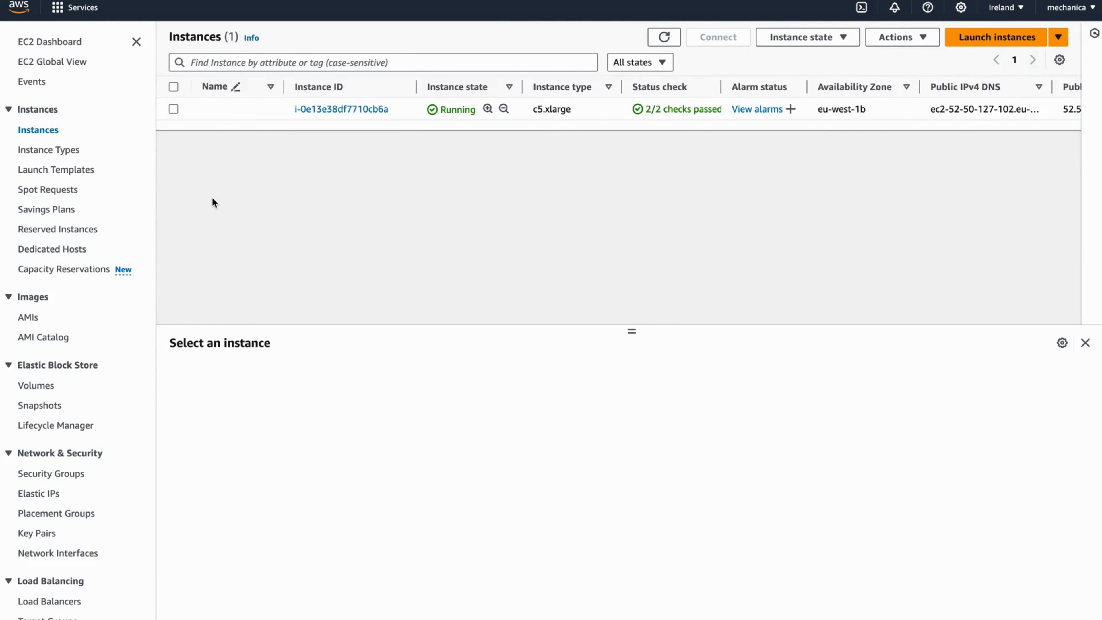
pyautogui.click(173, 109)
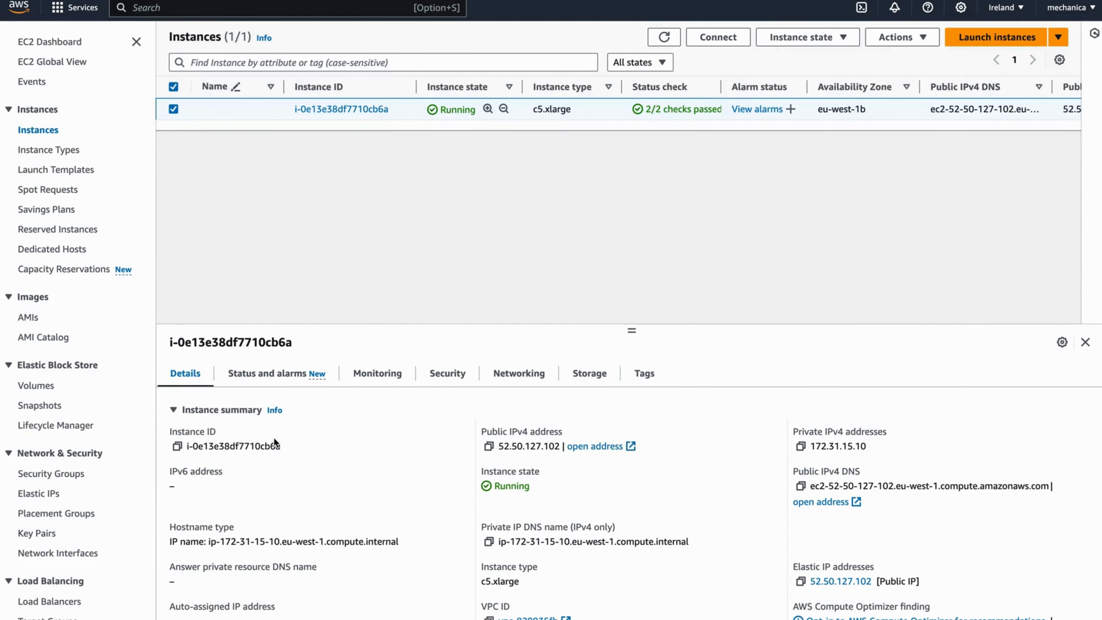
pyautogui.click(594, 446)
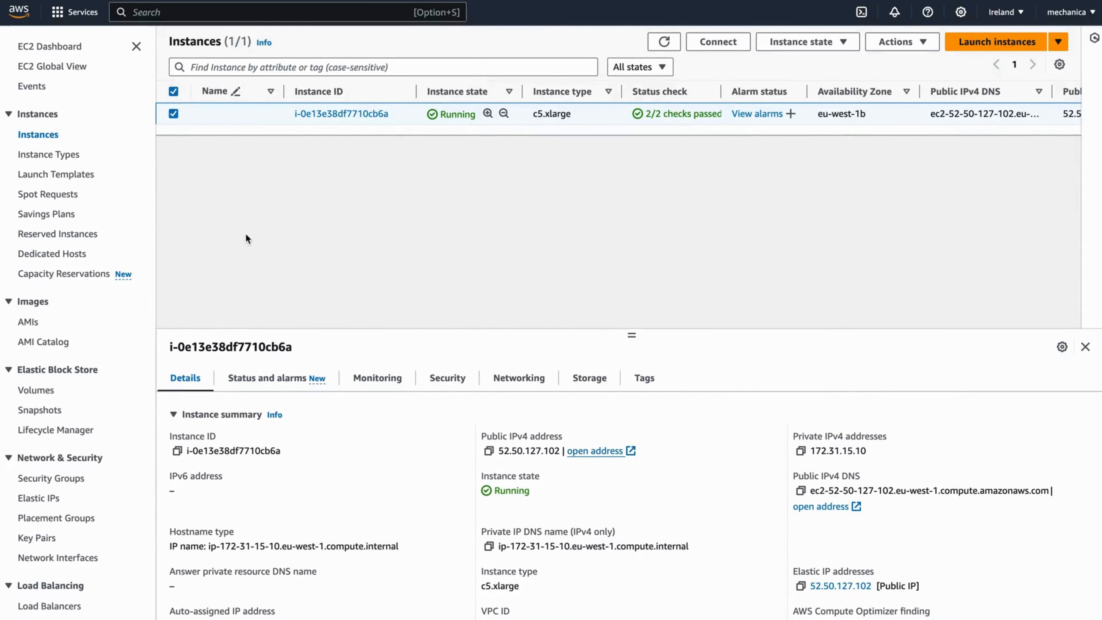
pyautogui.click(176, 450)
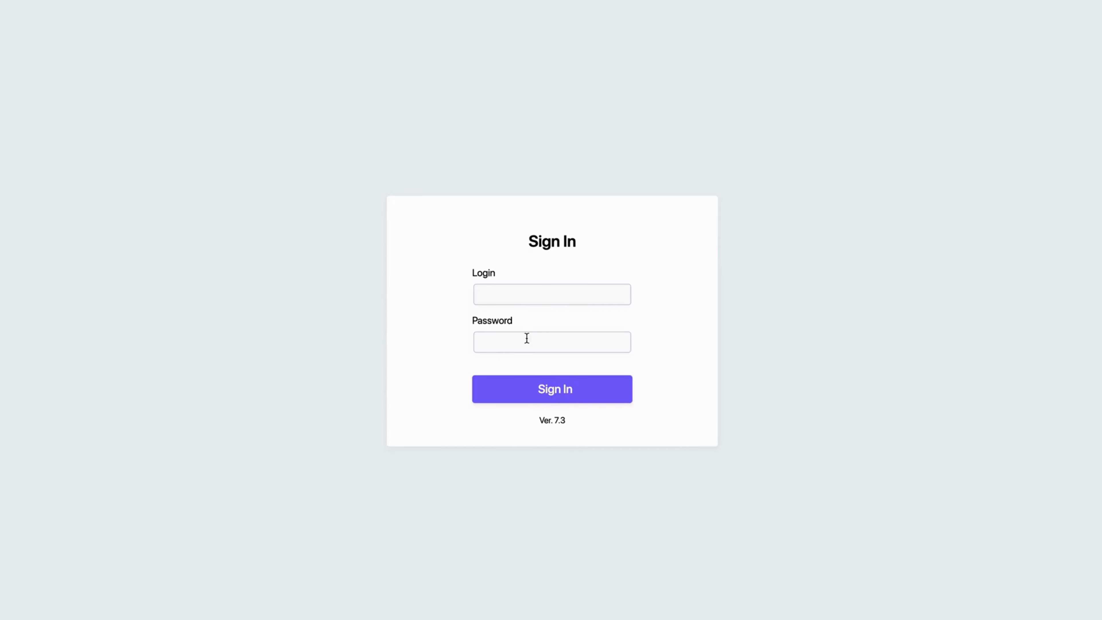
# - Paste the copied instance ID as the web app password and type 'admi' as the login
pyautogui.click(527, 339)
pyautogui.hotkey('ctrl', 'v')
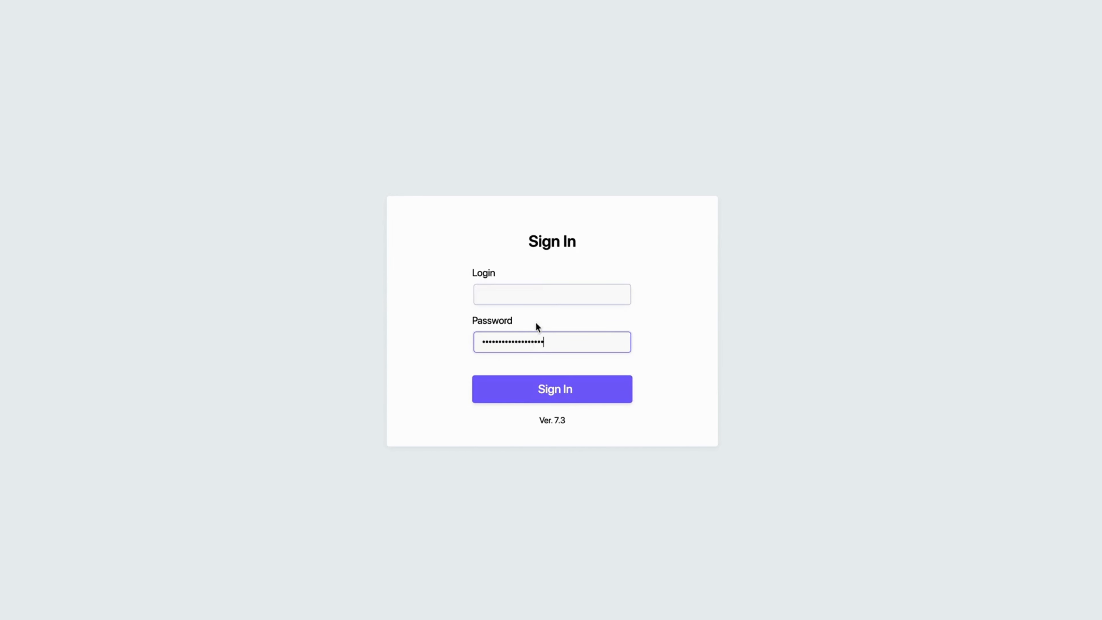
pyautogui.click(545, 296)
pyautogui.write('admi')
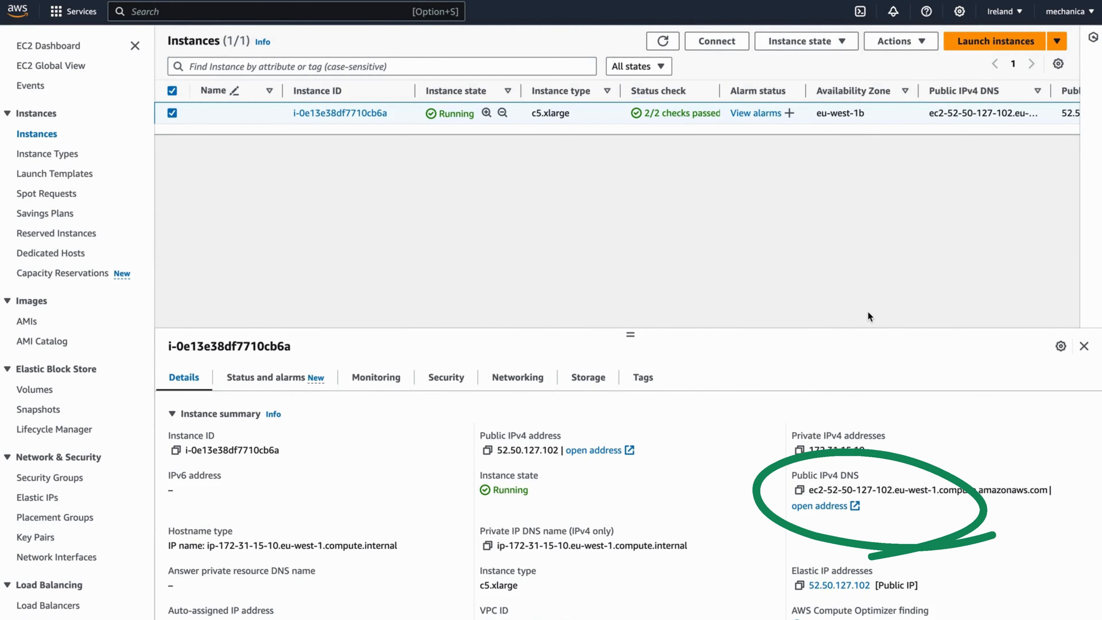
# - Copy the instance's public IPv4 DNS, then open CloudFront and start a new distribution
pyautogui.click(799, 491)
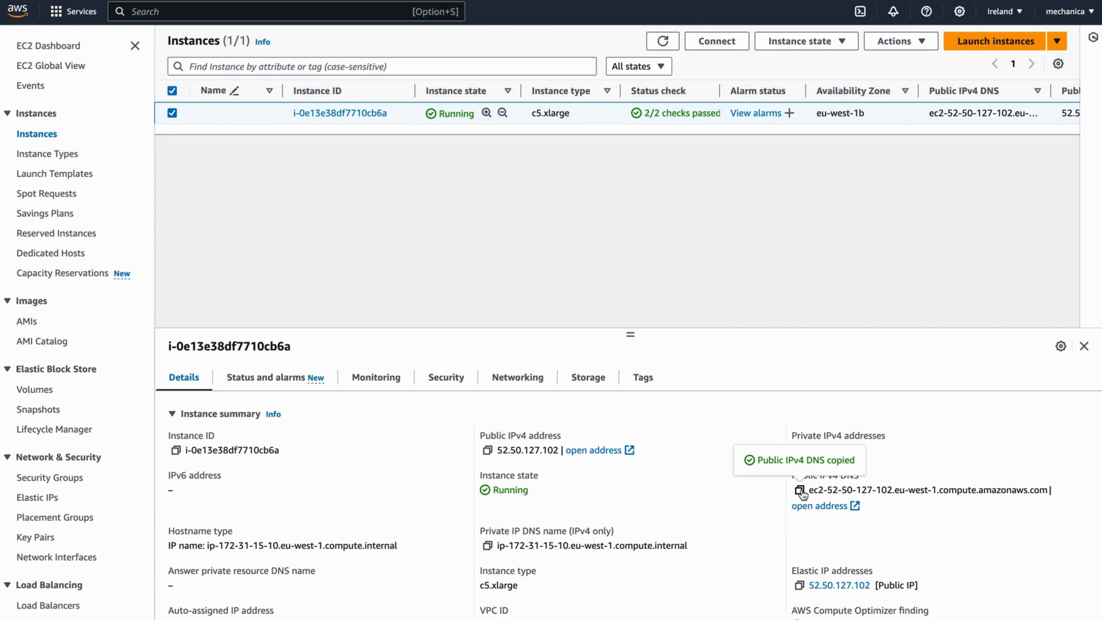
pyautogui.hotkey('alt', 's')
pyautogui.write('cl')
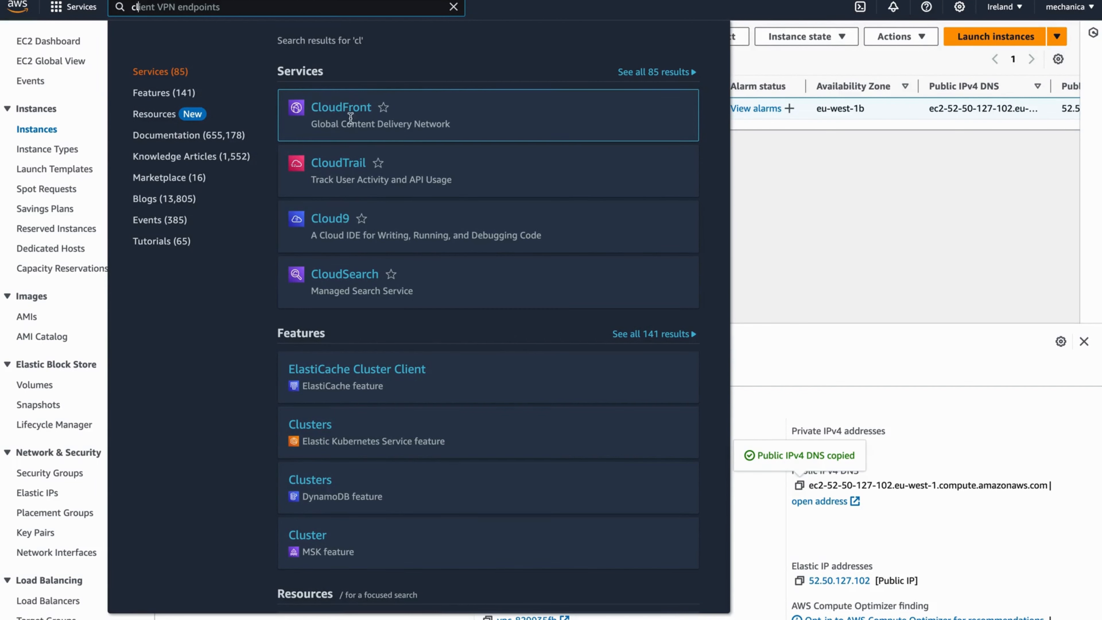
pyautogui.click(339, 108)
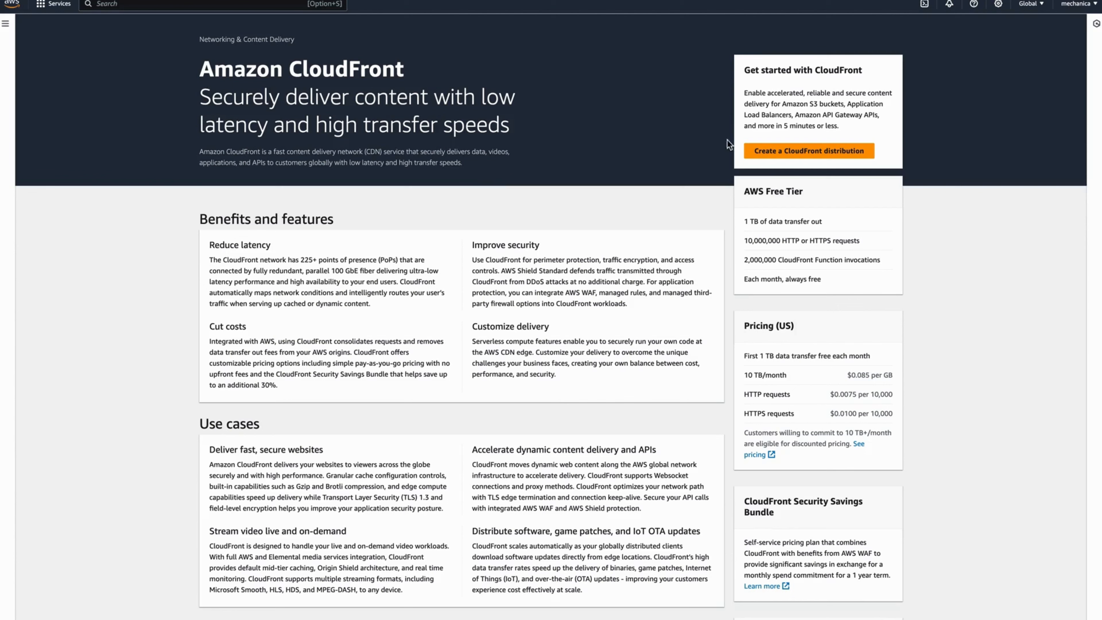
pyautogui.click(787, 151)
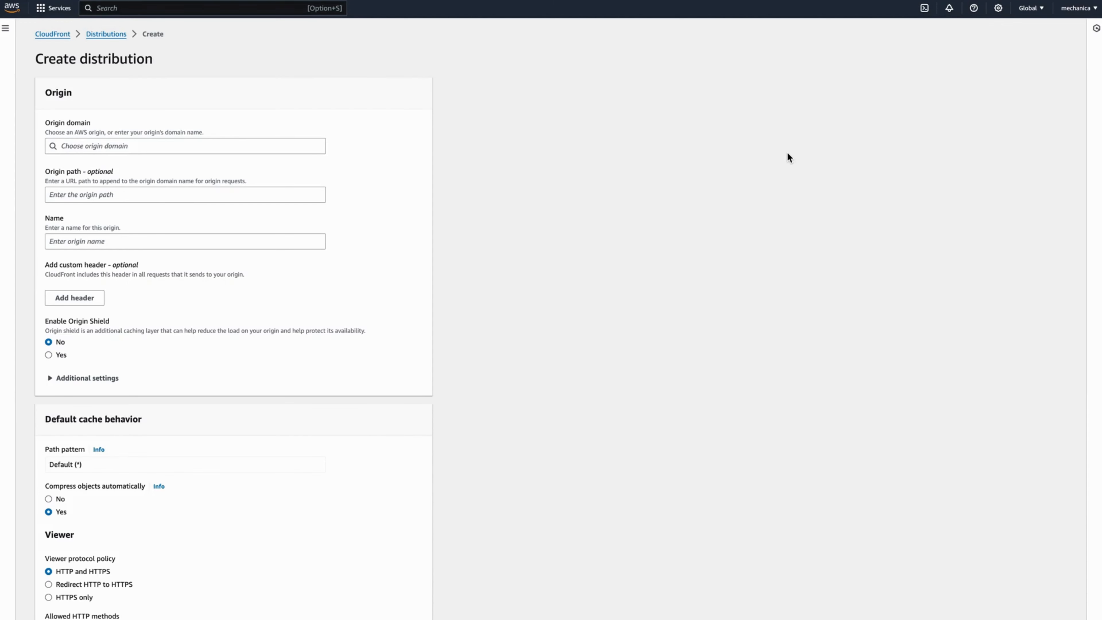
# - Set the pasted EC2 public DNS name as the distribution's origin domain
pyautogui.click(230, 150)
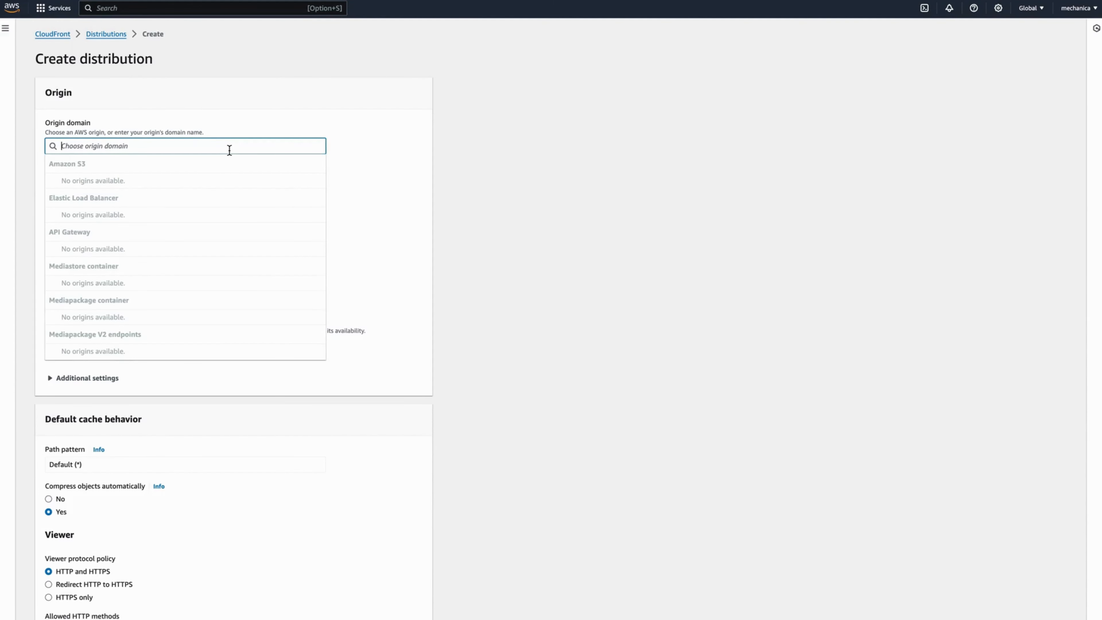
pyautogui.press('super+v')
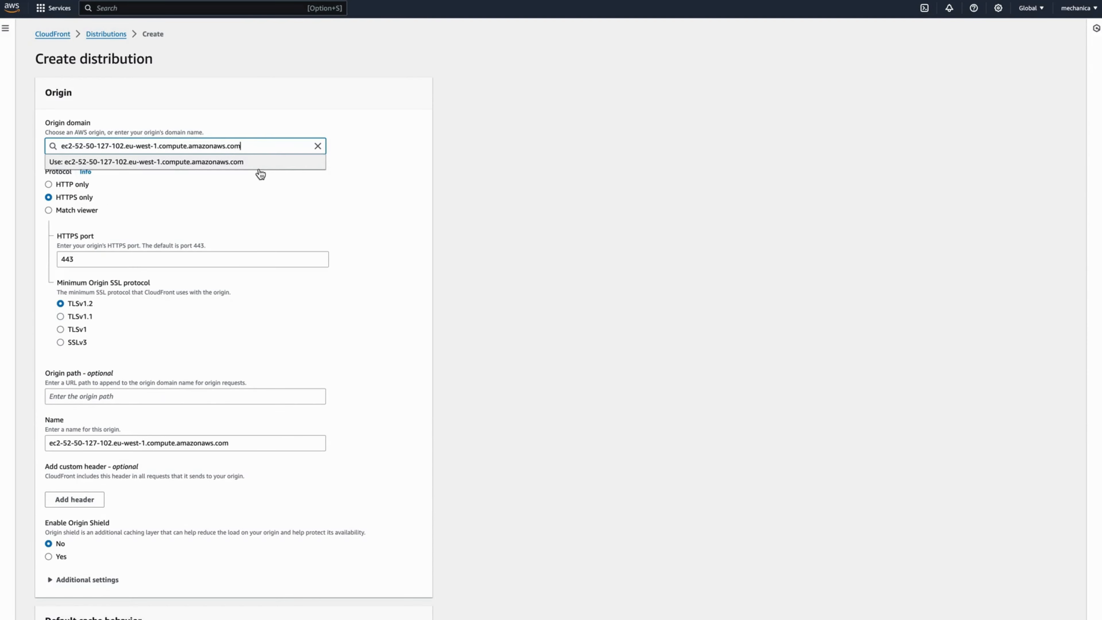
pyautogui.click(259, 166)
pyautogui.click(375, 206)
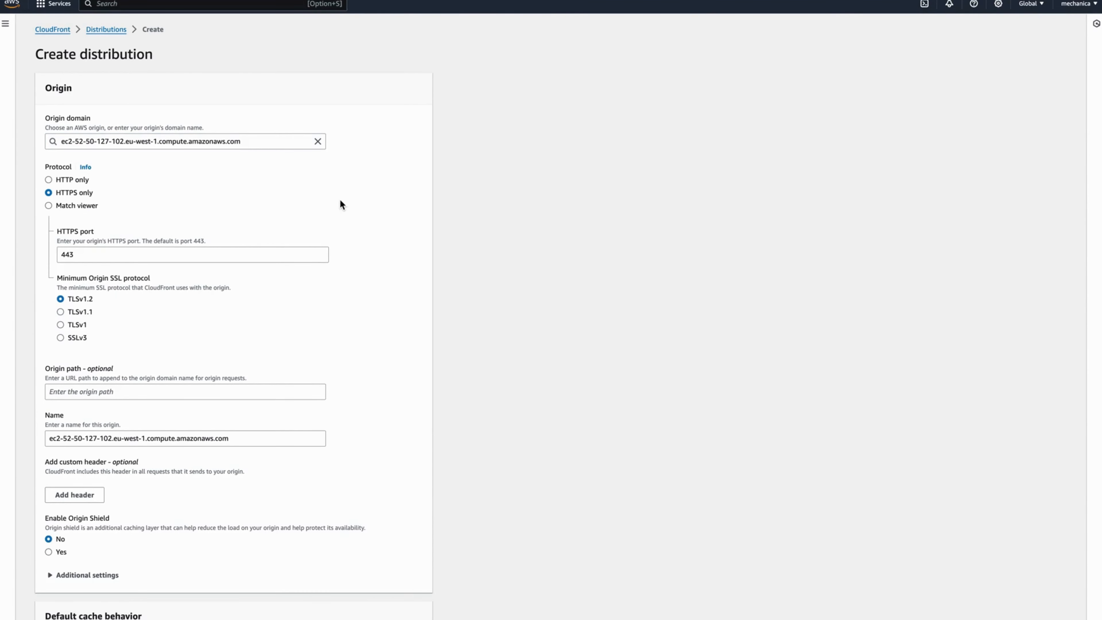
# - Enable Origin Shield with region Europe (Ireland) eu-west-1
pyautogui.click(48, 552)
pyautogui.scroll(-6, 127, 510)
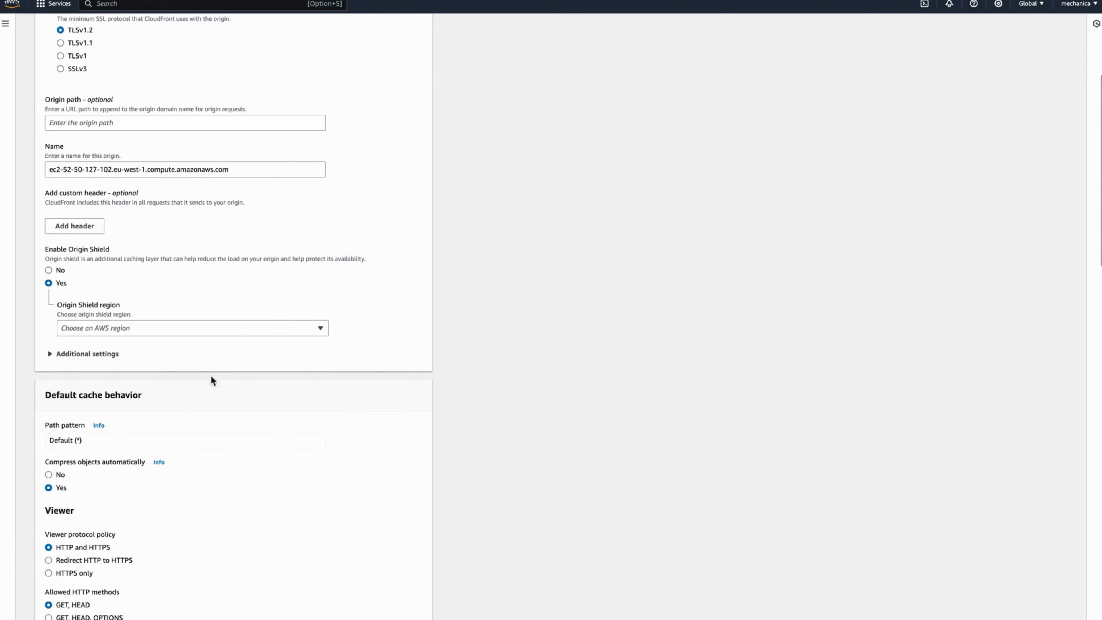
pyautogui.click(220, 328)
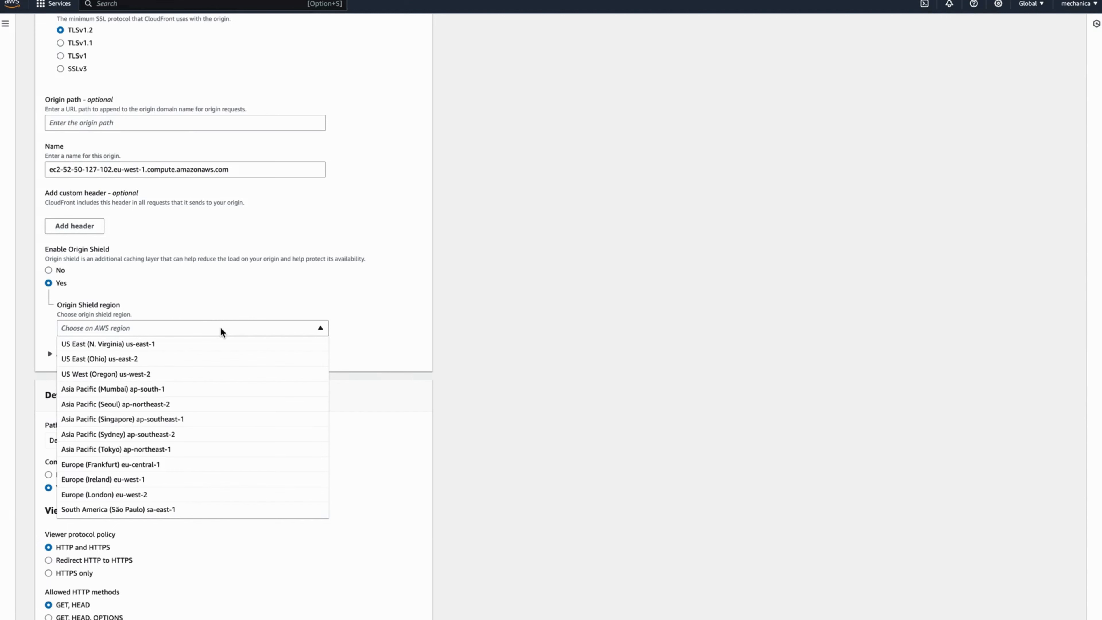
pyautogui.click(122, 479)
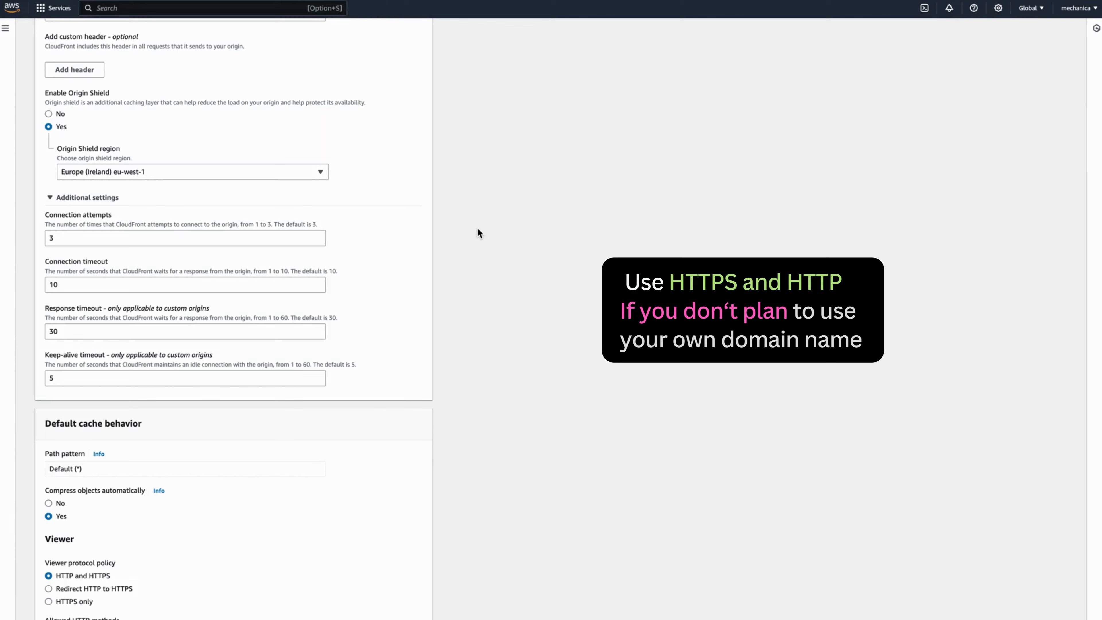
# - Redirect HTTP viewer requests to HTTPS and allow all HTTP methods including PUT, POST, DELETE
pyautogui.scroll(-7, 477, 232)
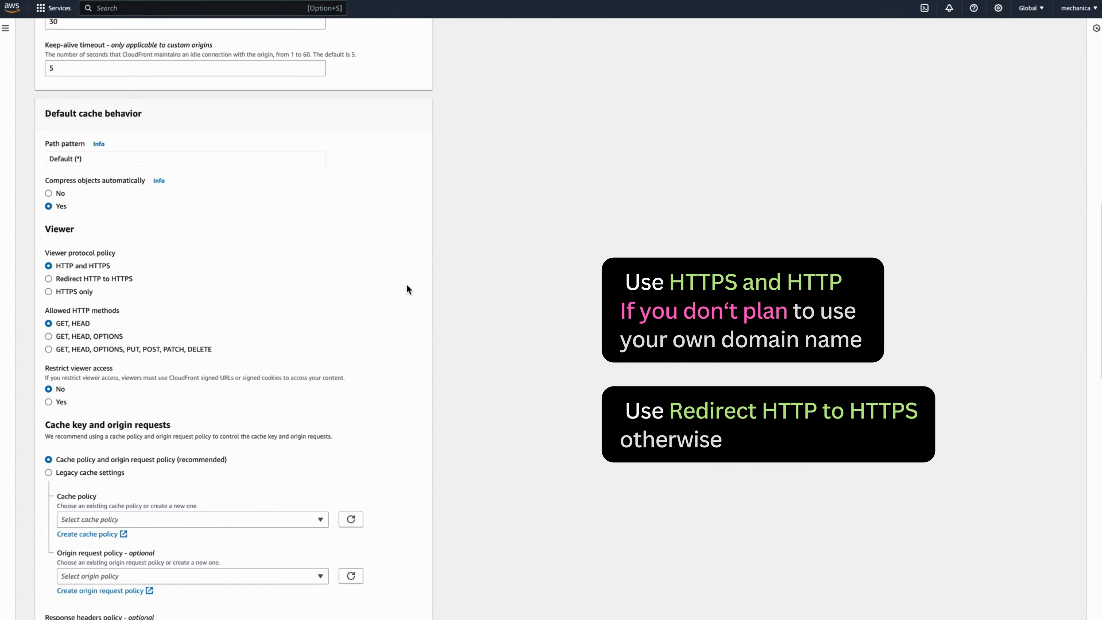
pyautogui.scroll(-1, 337, 274)
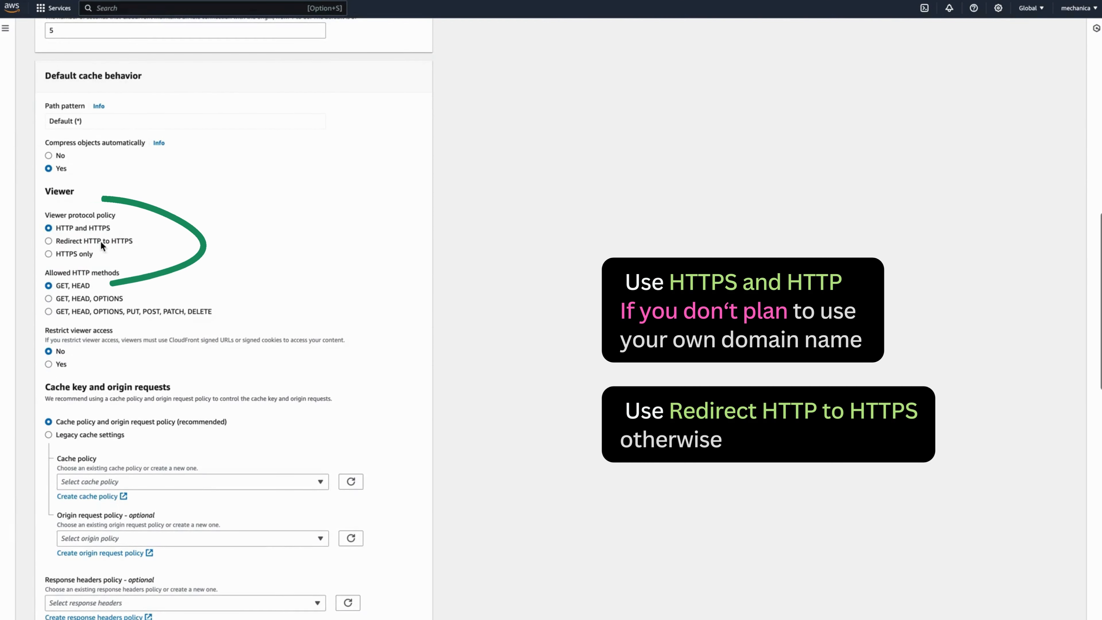
pyautogui.click(94, 241)
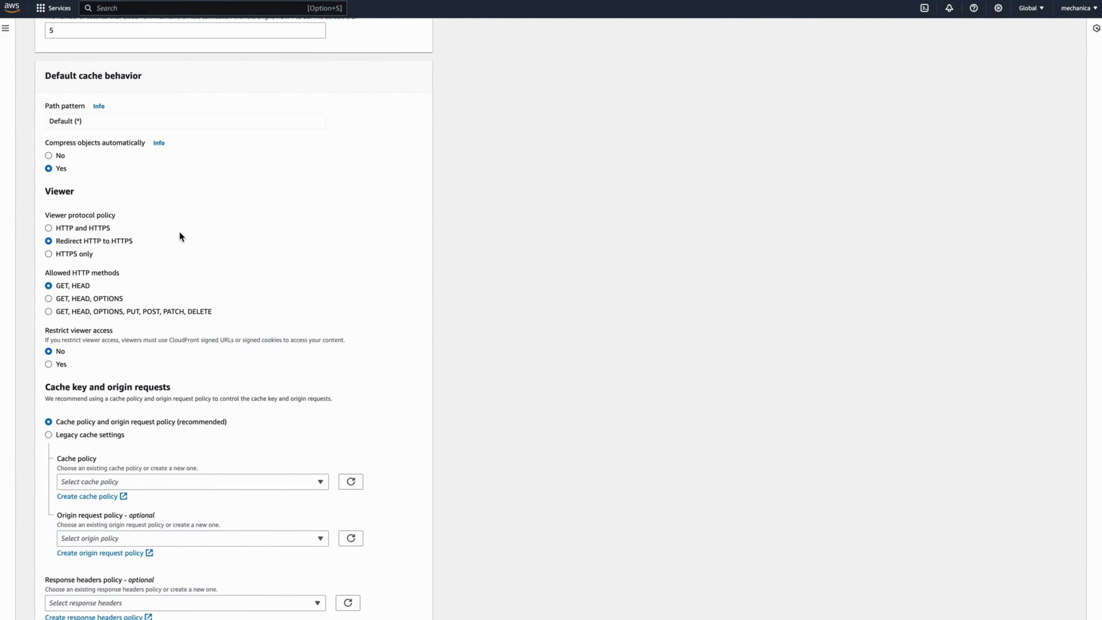
pyautogui.scroll(-1, 179, 232)
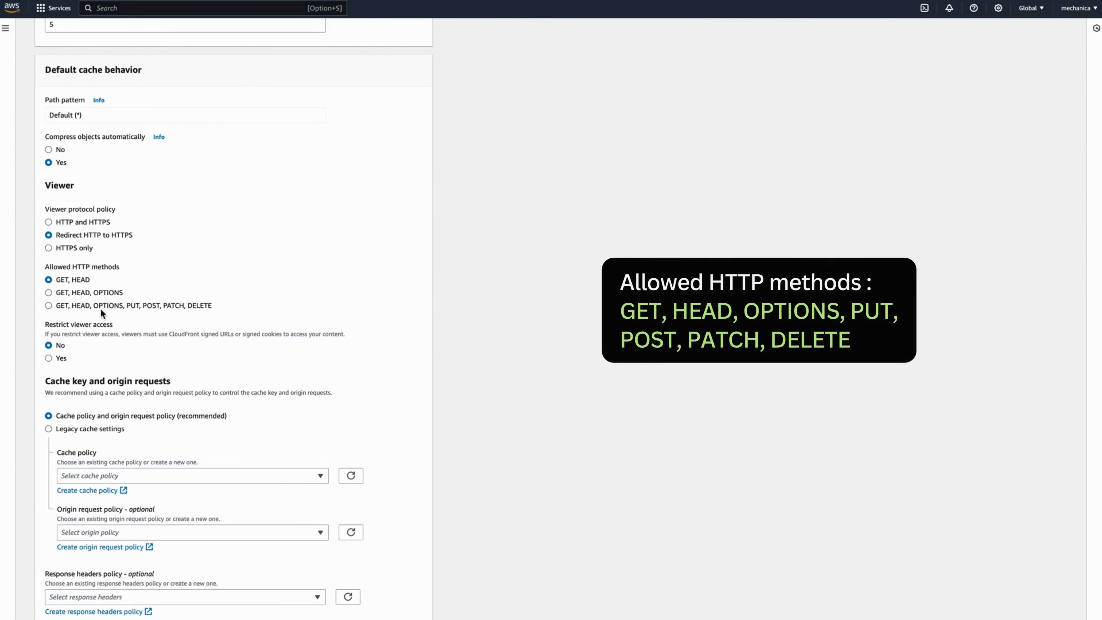
pyautogui.click(81, 304)
pyautogui.scroll(-1, 130, 259)
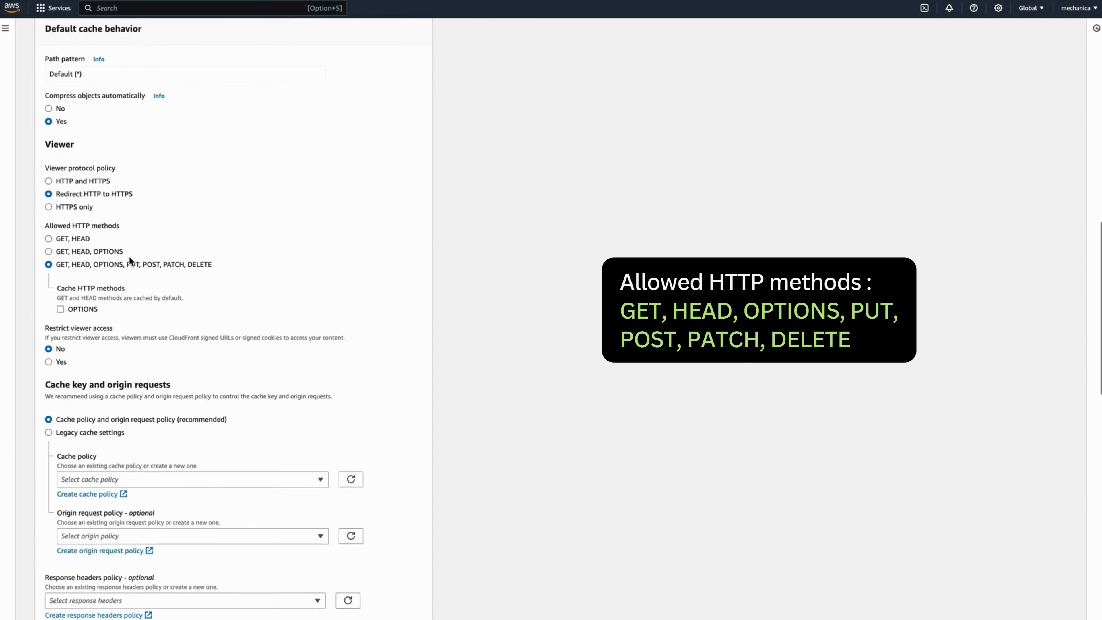
pyautogui.scroll(-1, 194, 189)
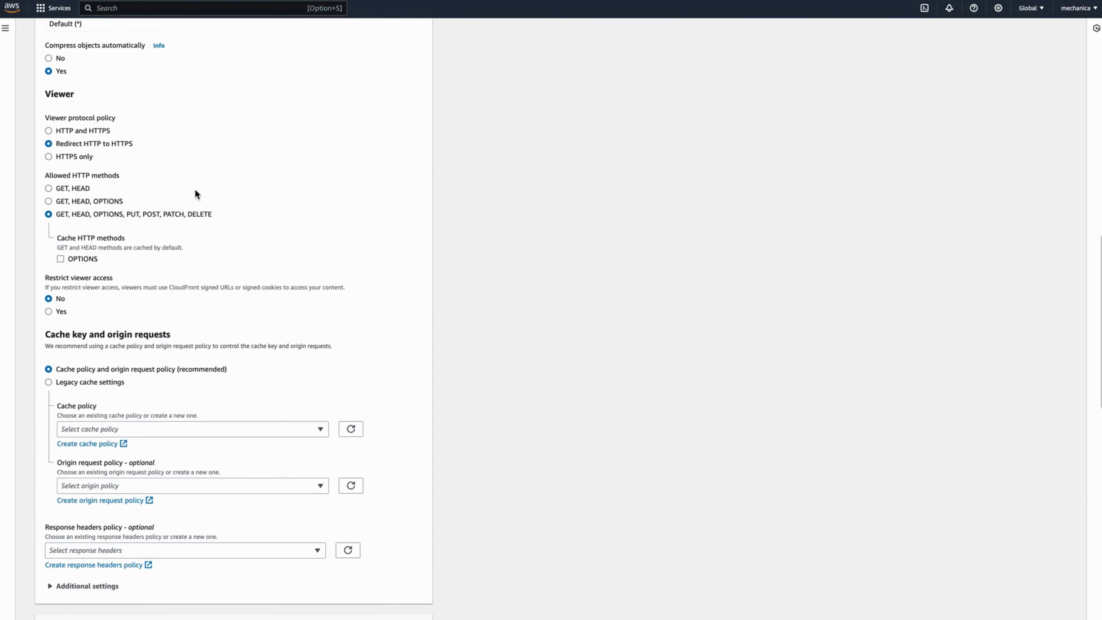
pyautogui.scroll(-2, 194, 189)
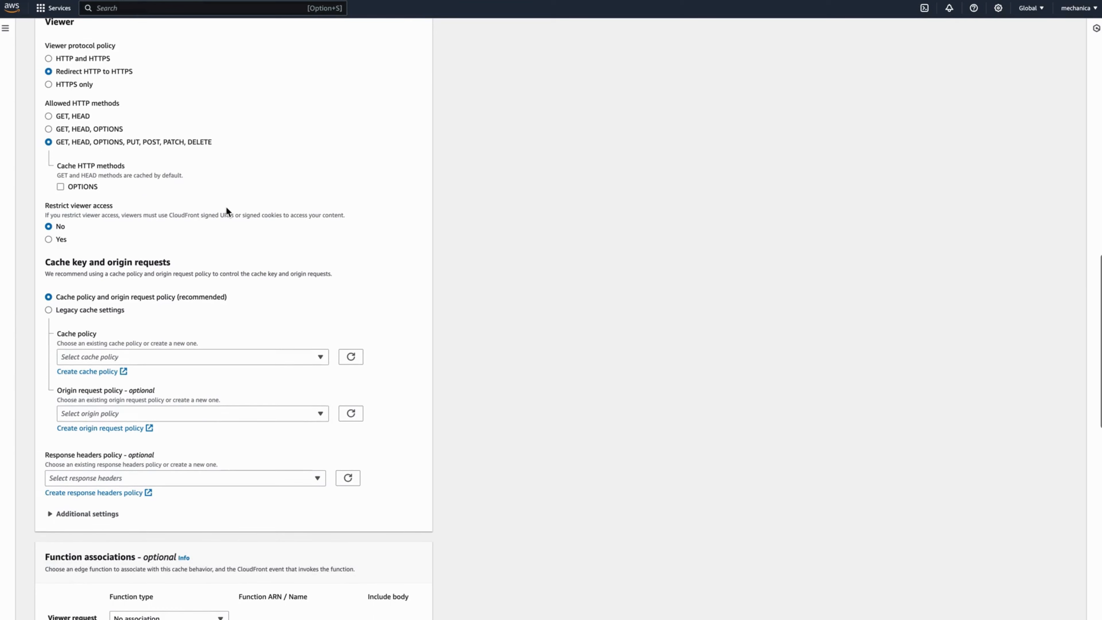
pyautogui.scroll(-2, 226, 208)
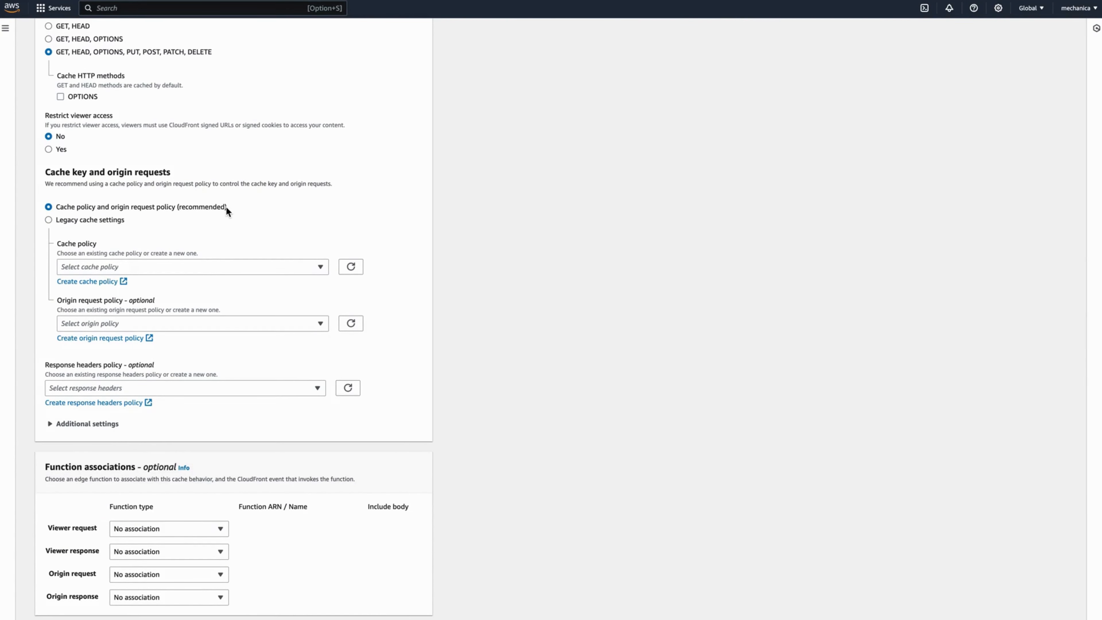
# - Choose CachingOptimized cache policy and AllViewer origin request policy, then create the distribution
pyautogui.click(220, 268)
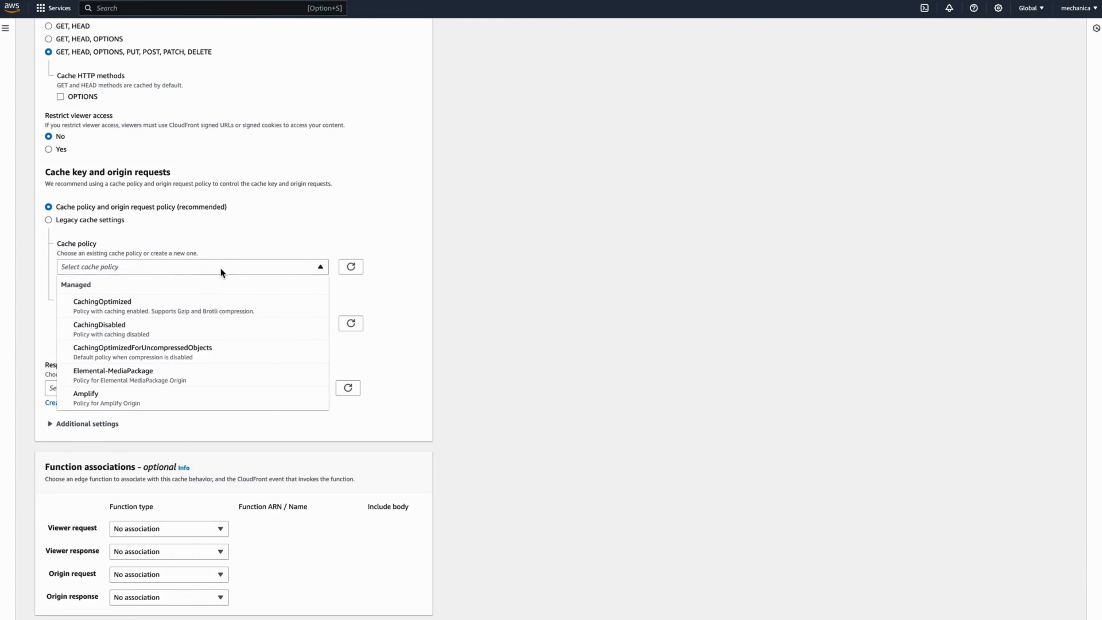
pyautogui.click(175, 310)
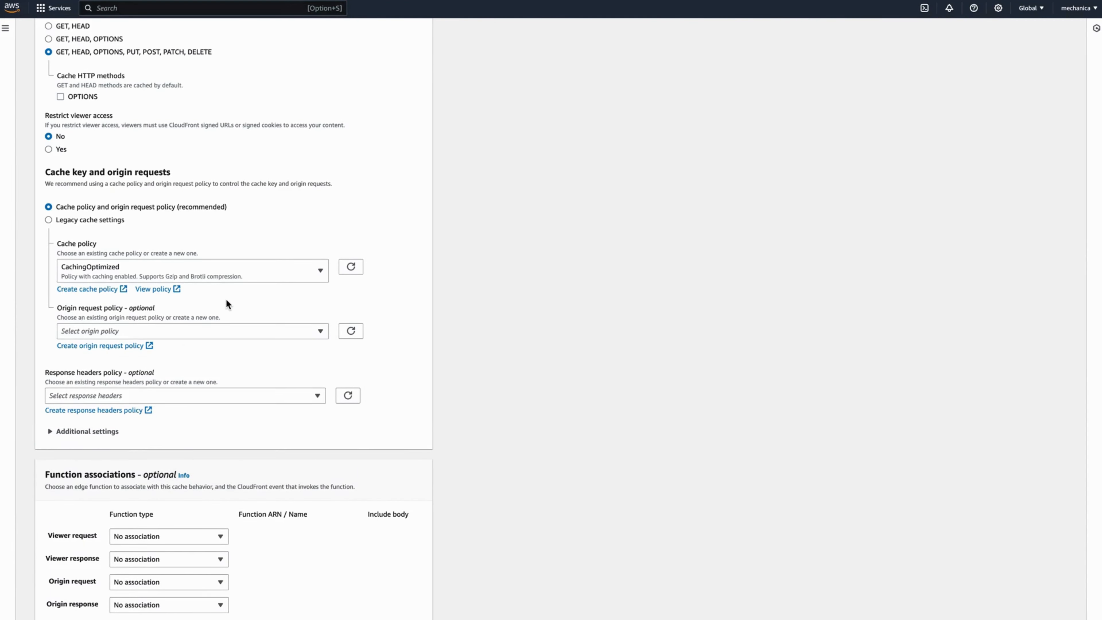
pyautogui.scroll(-1, 226, 299)
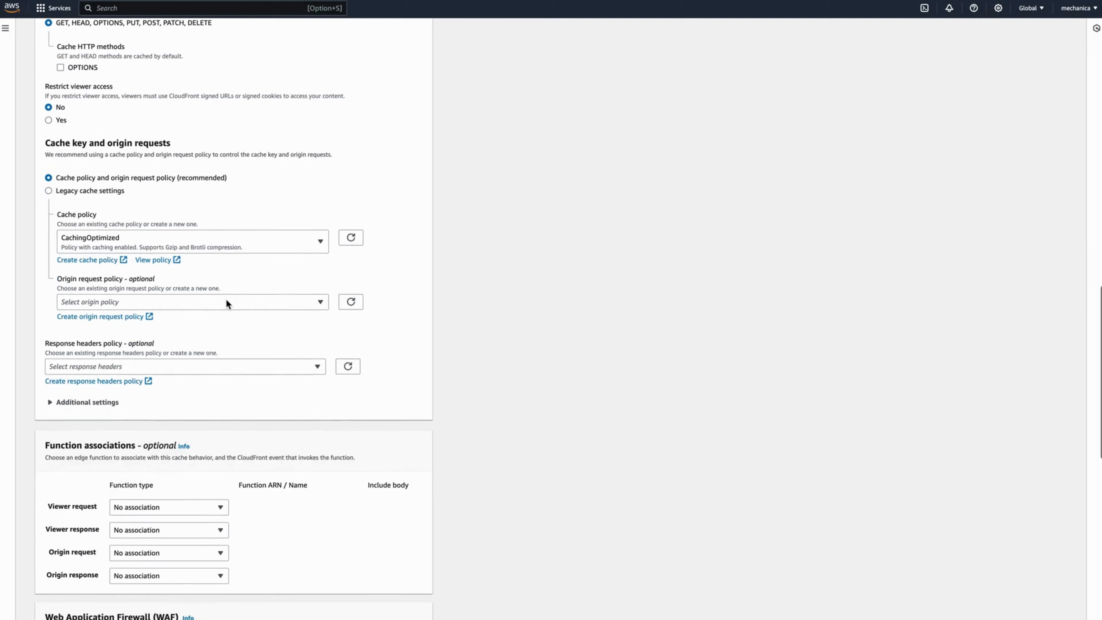
pyautogui.click(206, 303)
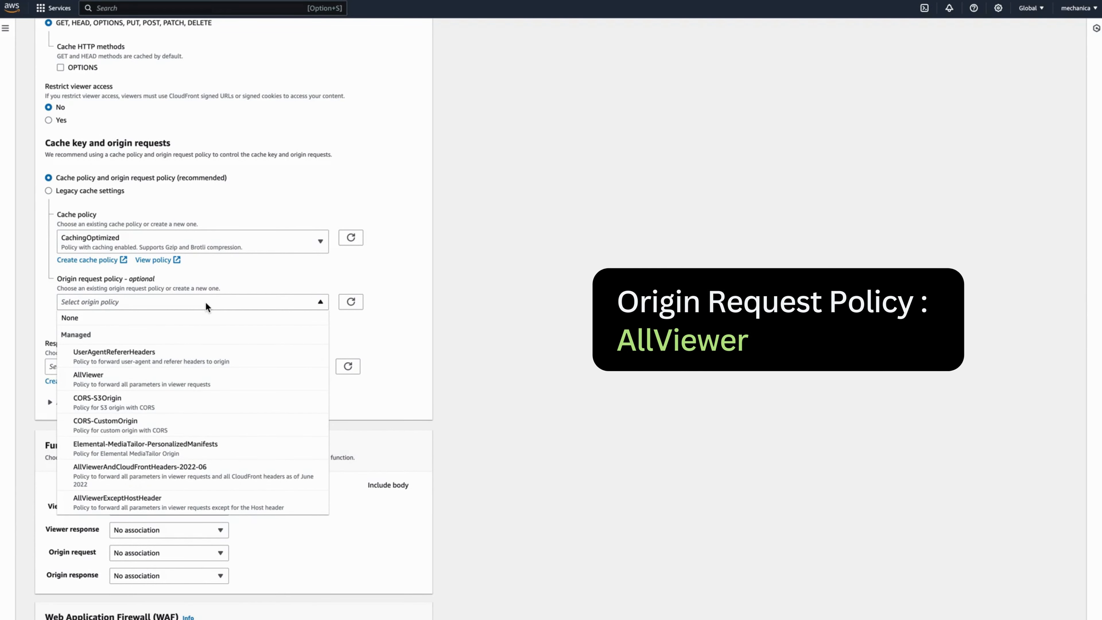
pyautogui.click(148, 383)
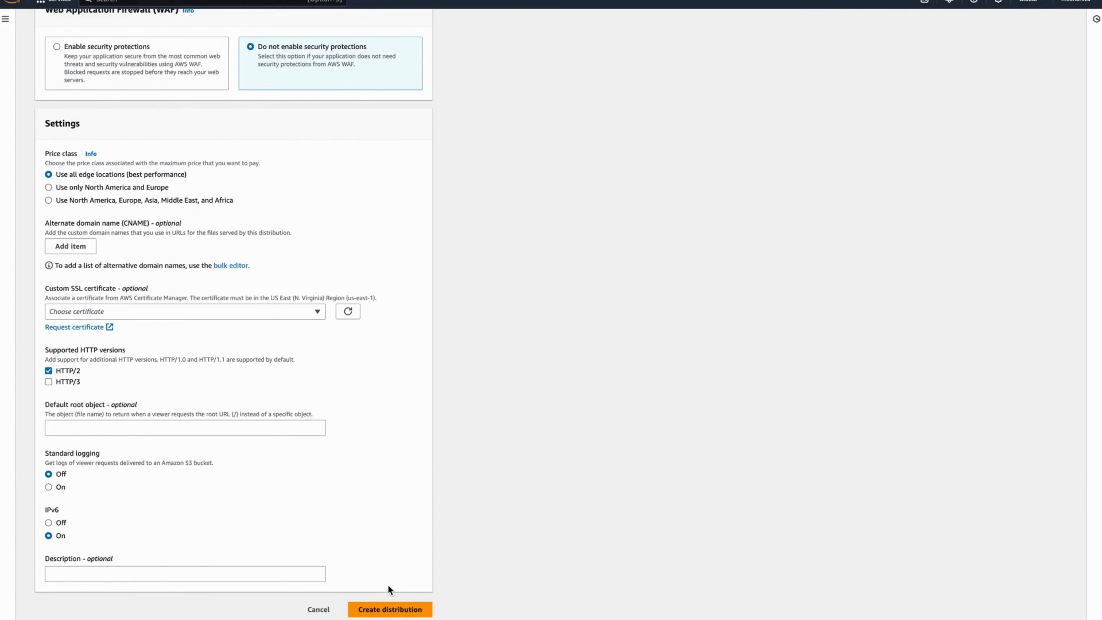
pyautogui.click(387, 608)
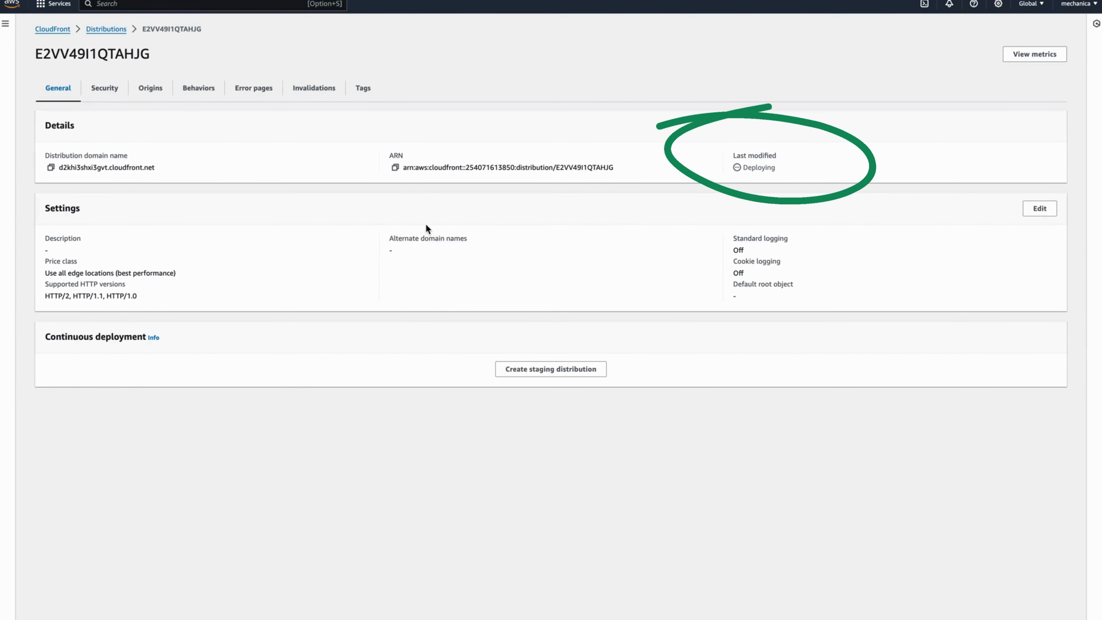
# - Reload the distribution details page to check its deployment status
pyautogui.press('super+r')
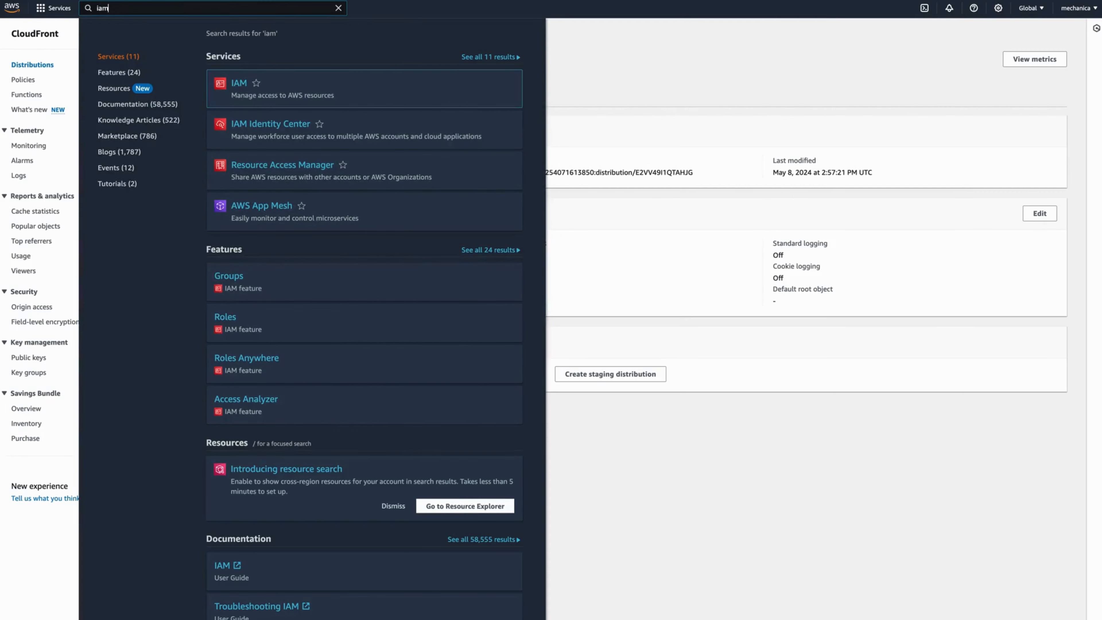
# - Open IAM from the search results, go to Policies, and begin a new policy
pyautogui.moveTo(280, 89)
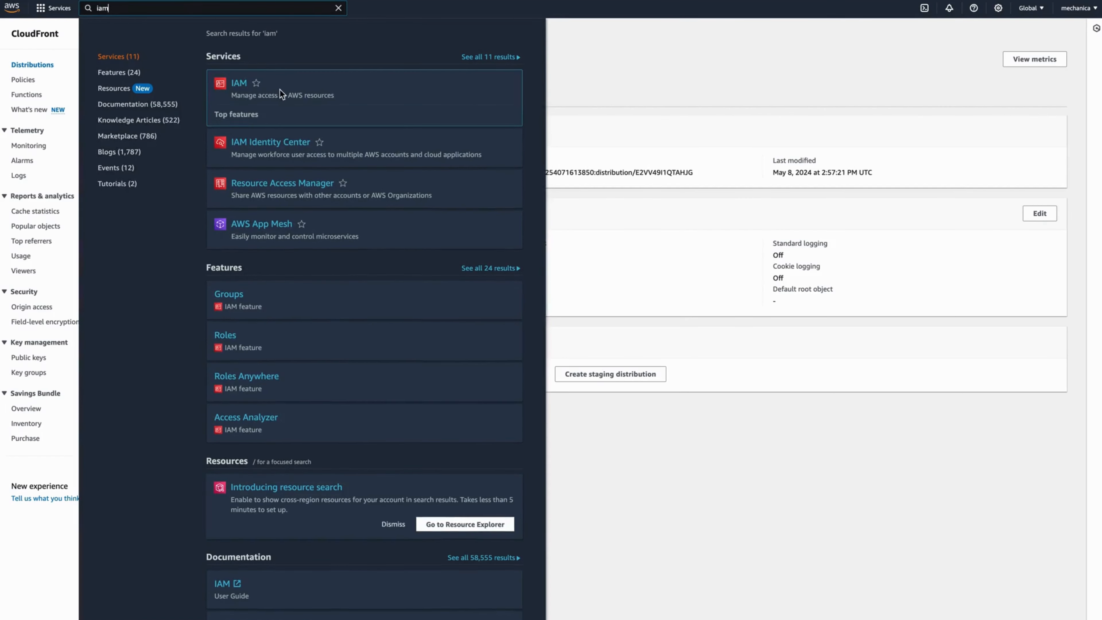
pyautogui.click(238, 83)
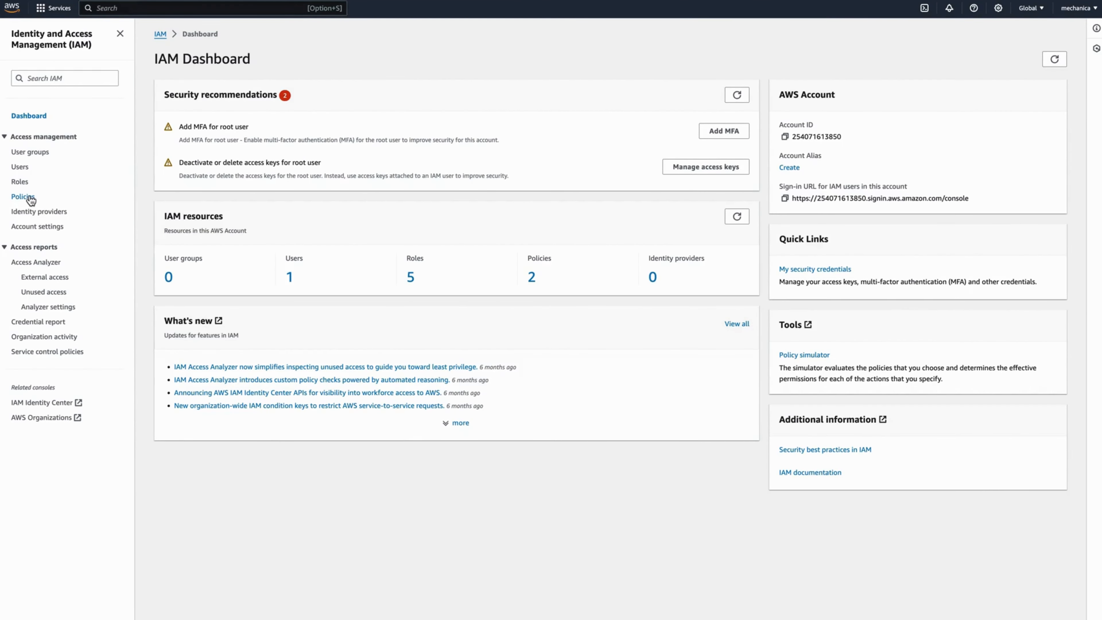
pyautogui.click(29, 198)
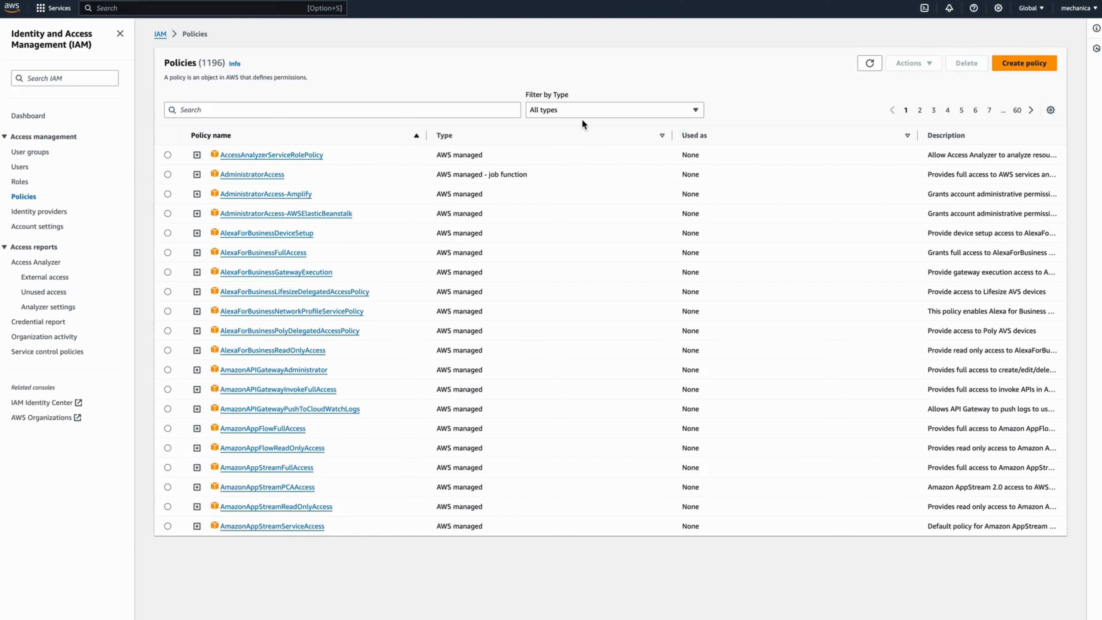
pyautogui.click(1024, 62)
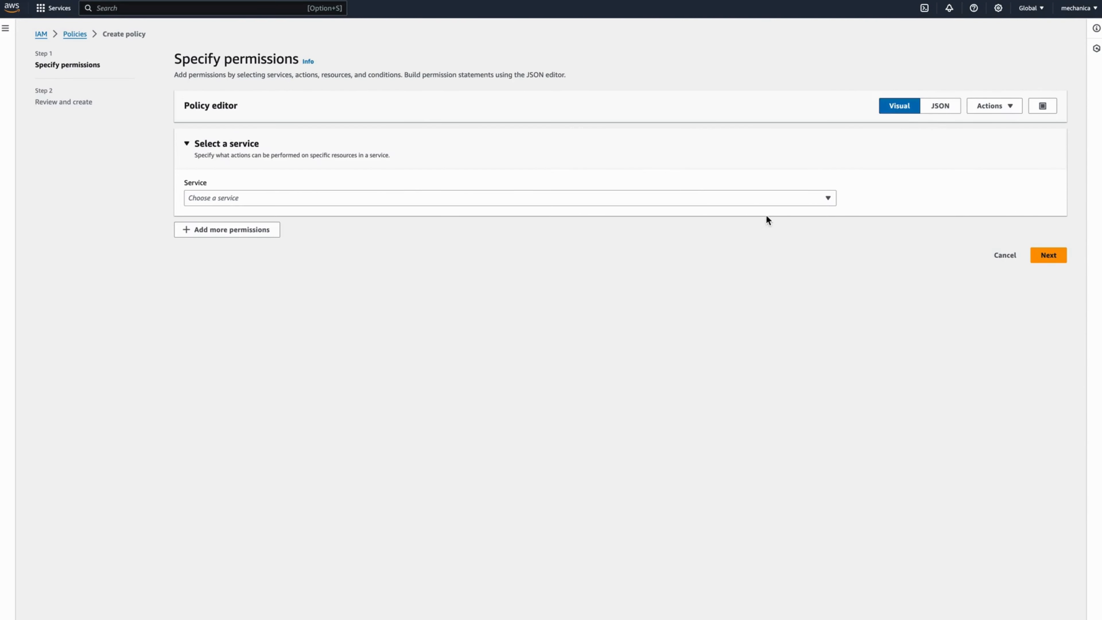
# - Replace the default JSON with the prepared CloudWatch Logs and EC2 security-group policy
pyautogui.click(937, 109)
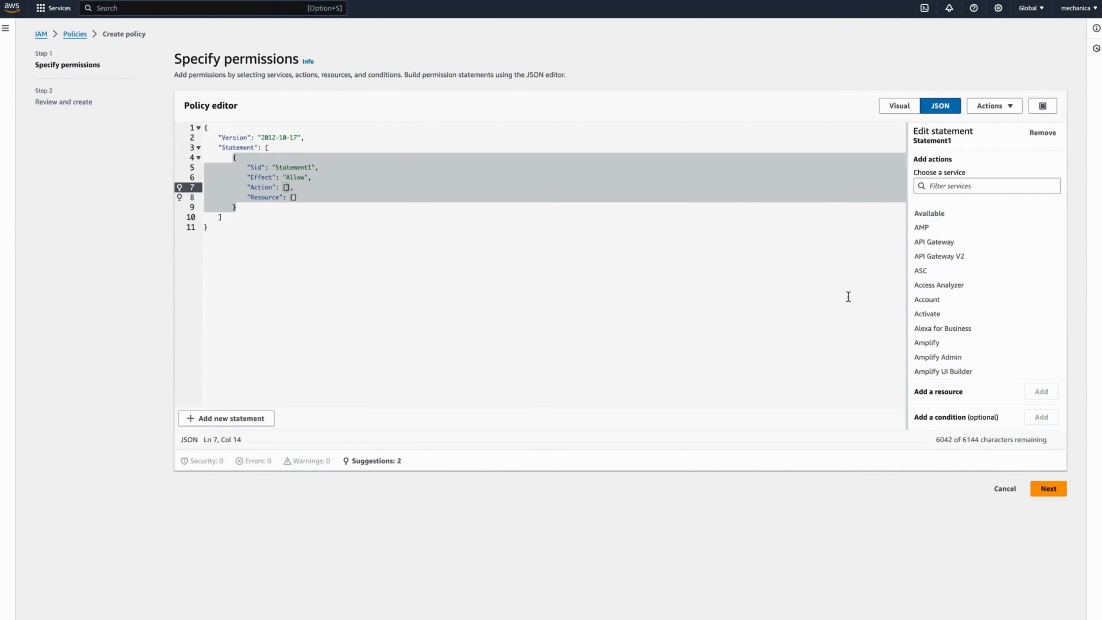
pyautogui.moveTo(276, 244); pyautogui.dragTo(188, 126)
pyautogui.press('BackSpace')
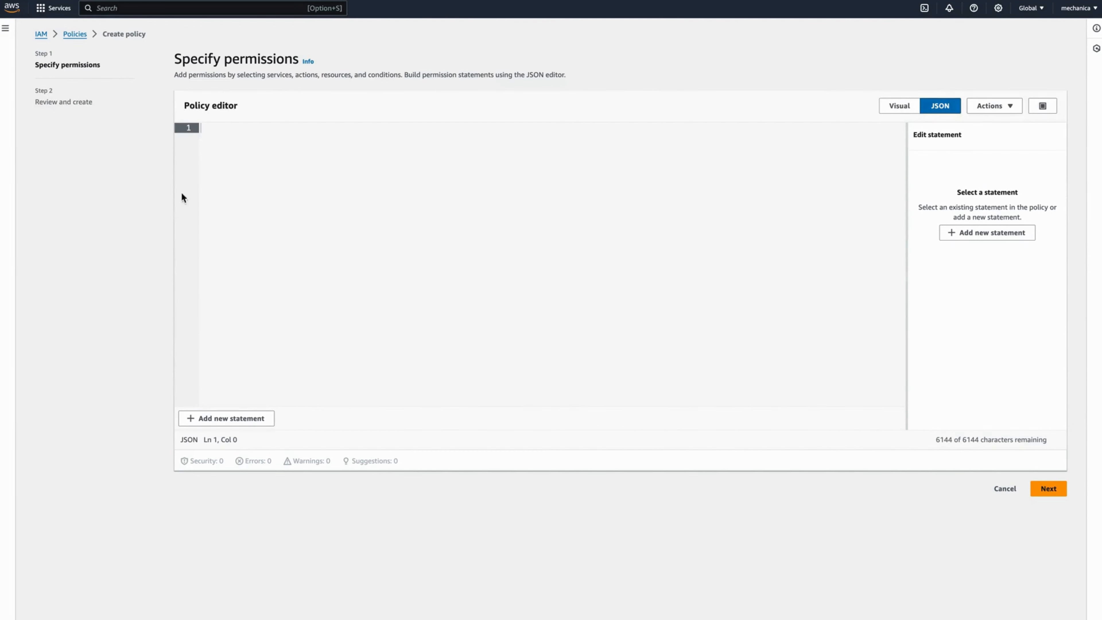
pyautogui.write('{   "Version": "2012-10-17",   "Statement": [     {       "Sid": "CloudWatchPermissions",       "Effect": "Allow",       "Action": [         "logs:CreateLogGroup",         "logs:CreateLogStream",         "logs:PutLogEvents"       ],       "Resource": "arn:aws:logs:*:*:*"     },     {       "Sid": "EC2Permissions",       "Effect": "Allow",       "Action": [         "ec2:DescribeSecurityGroups",         "ec2:AuthorizeSecurityGroupIngress",         "ec2:RevokeSecurityGroupIngress",         "ec2:CreateSecurityGroup",         "ec2:DescribeVpcs",         "ec2:CreateTags",         "ec2:ModifyNetworkInterfaceAttribute",         "ec2:DescribeNetworkInterfaces"       ],       "Resource": "*"     }   ] }')
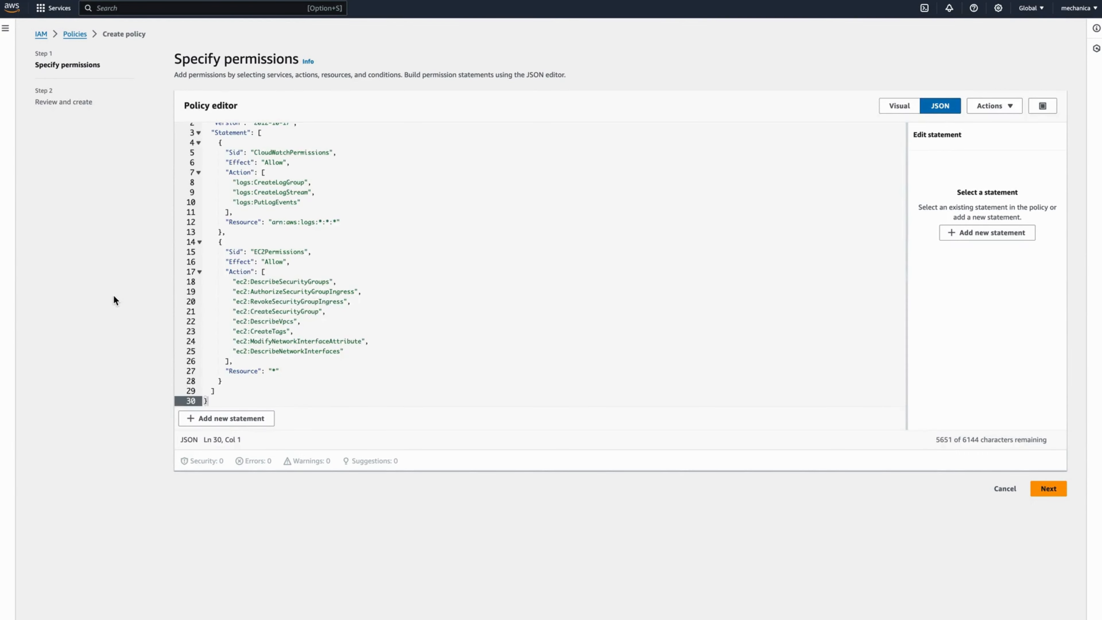
# - Move to Review and create and name the policy LambdaSGUpdatePolicy-CloudFrontAccess
pyautogui.click(1048, 492)
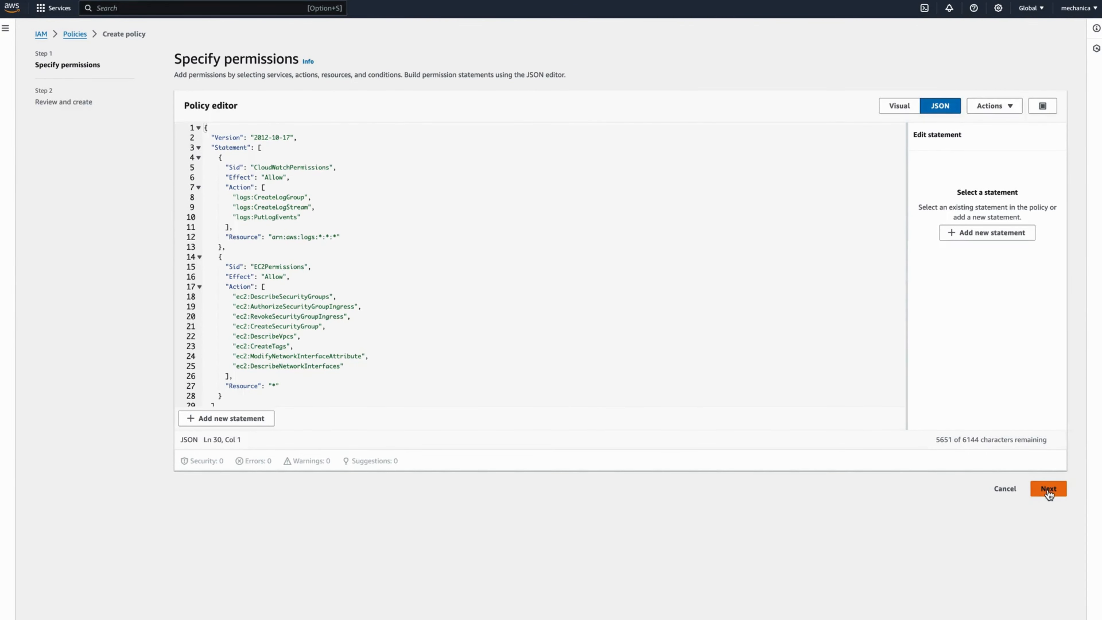
pyautogui.click(271, 157)
pyautogui.write('LambdaSGUpdatePolicy-CloudFrontAccess')
pyautogui.click(403, 107)
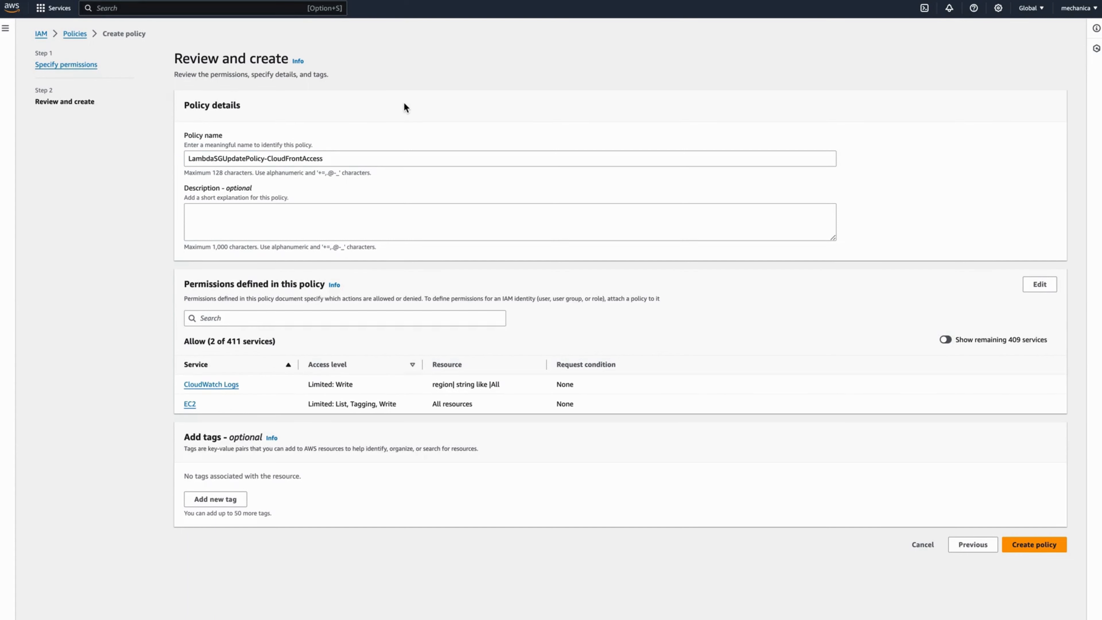
# - Describe the policy as 'Updates Security Groups', create it, and go to the IAM roles list
pyautogui.click(226, 213)
pyautogui.write('Updates Security Gr')
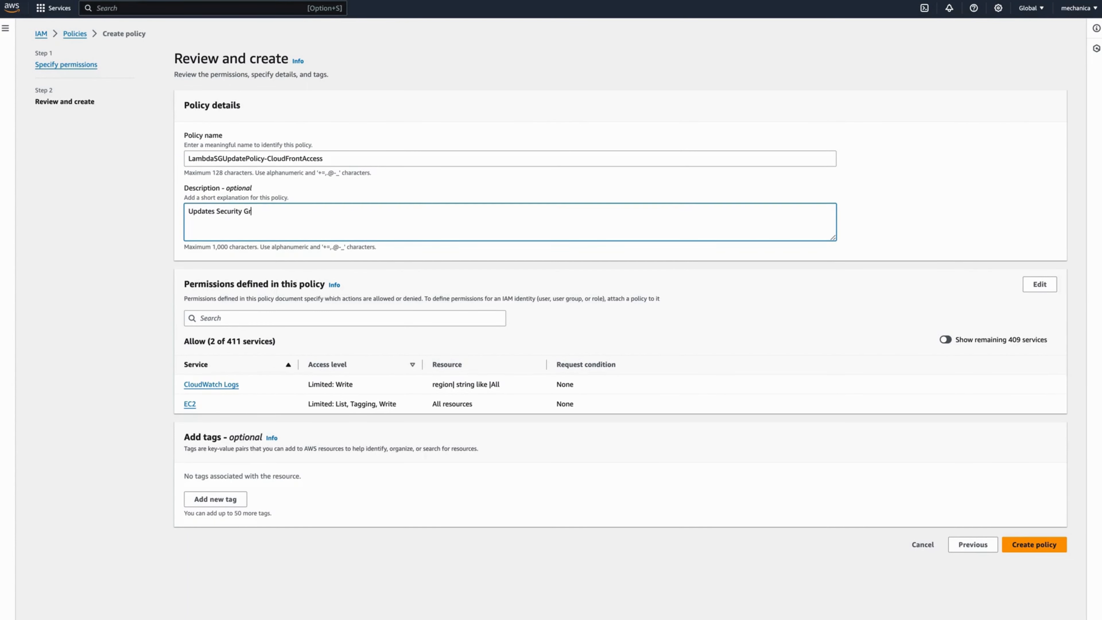
pyautogui.write('oups')
pyautogui.click(129, 292)
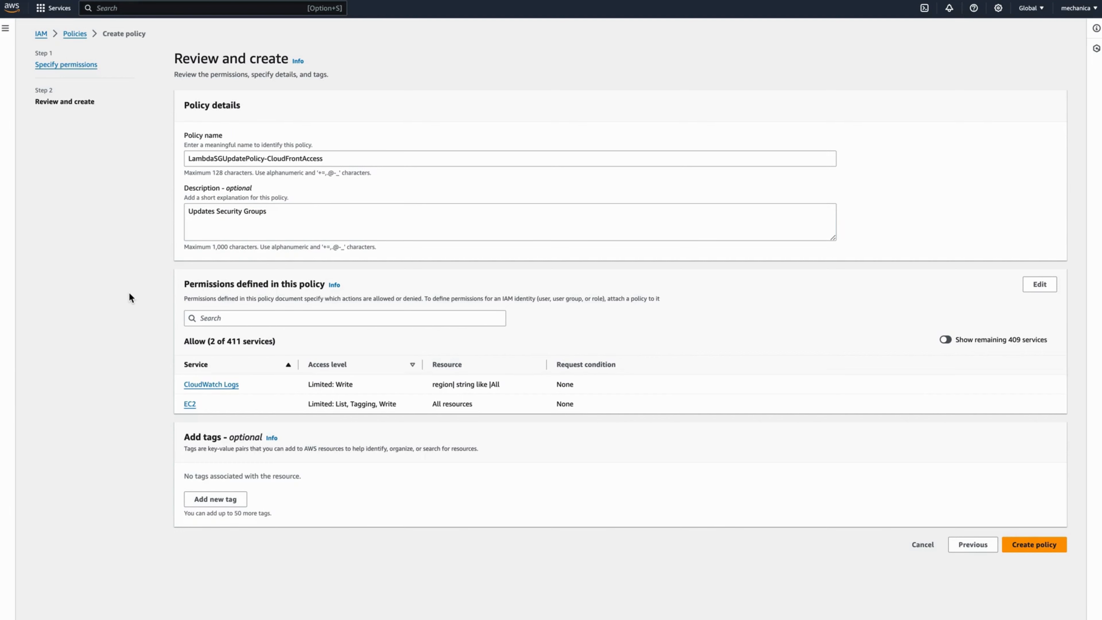
pyautogui.click(1036, 546)
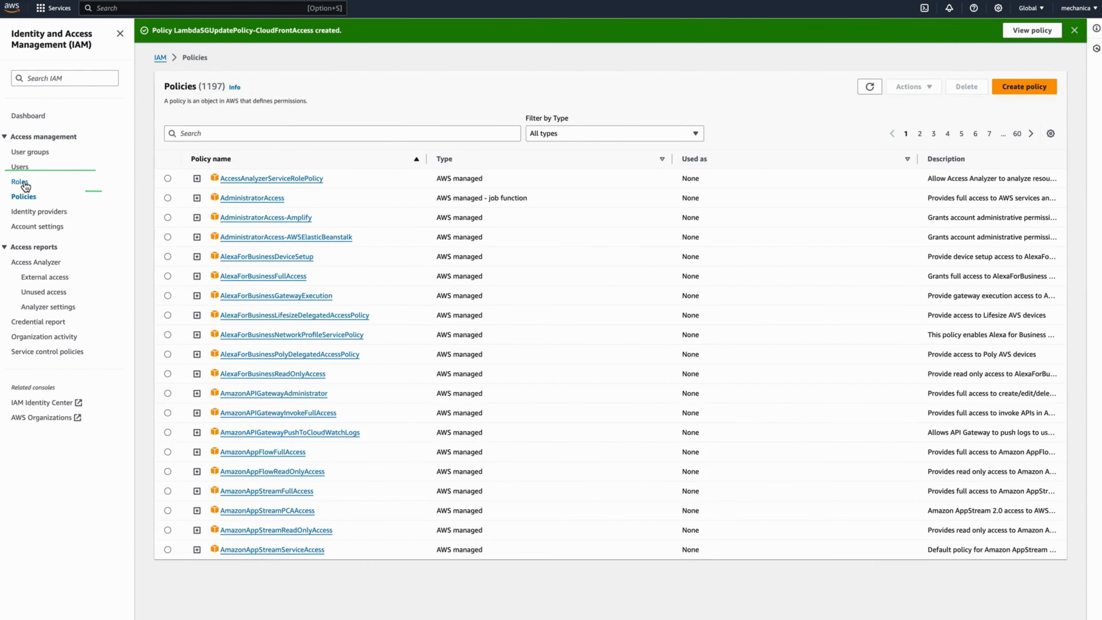
pyautogui.click(26, 186)
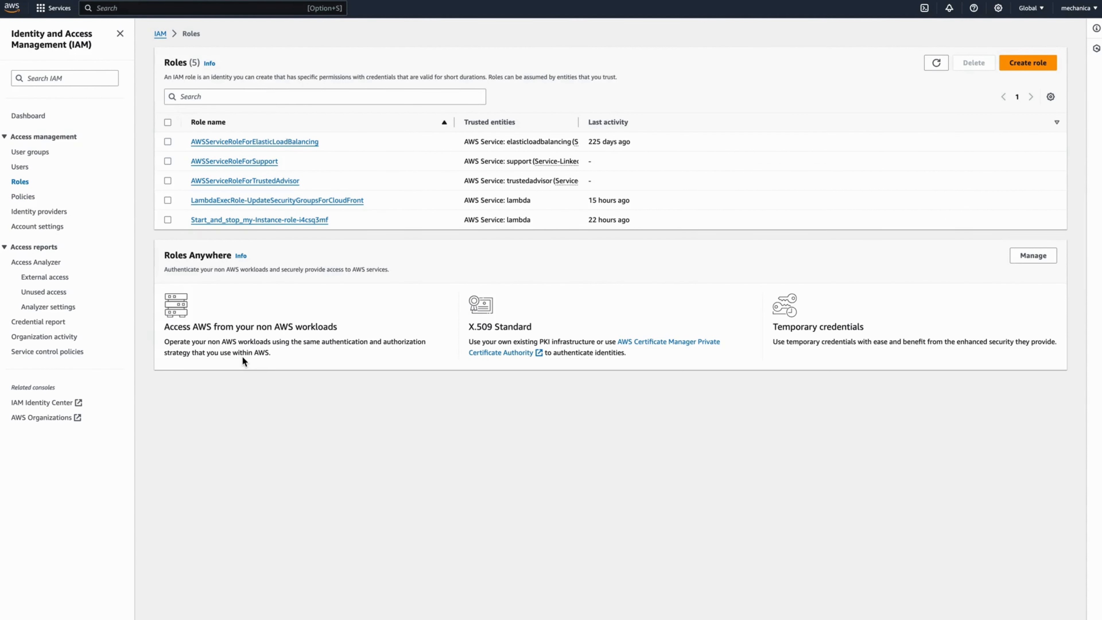
# - Start a new IAM role with Lambda as the trusted service
pyautogui.click(1027, 62)
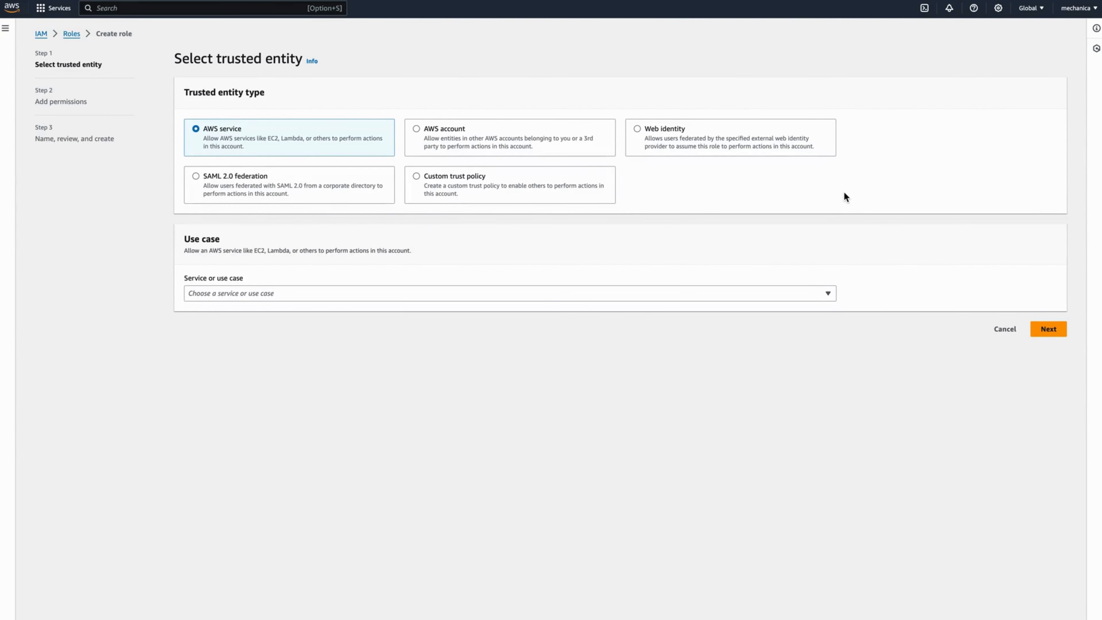
pyautogui.click(362, 292)
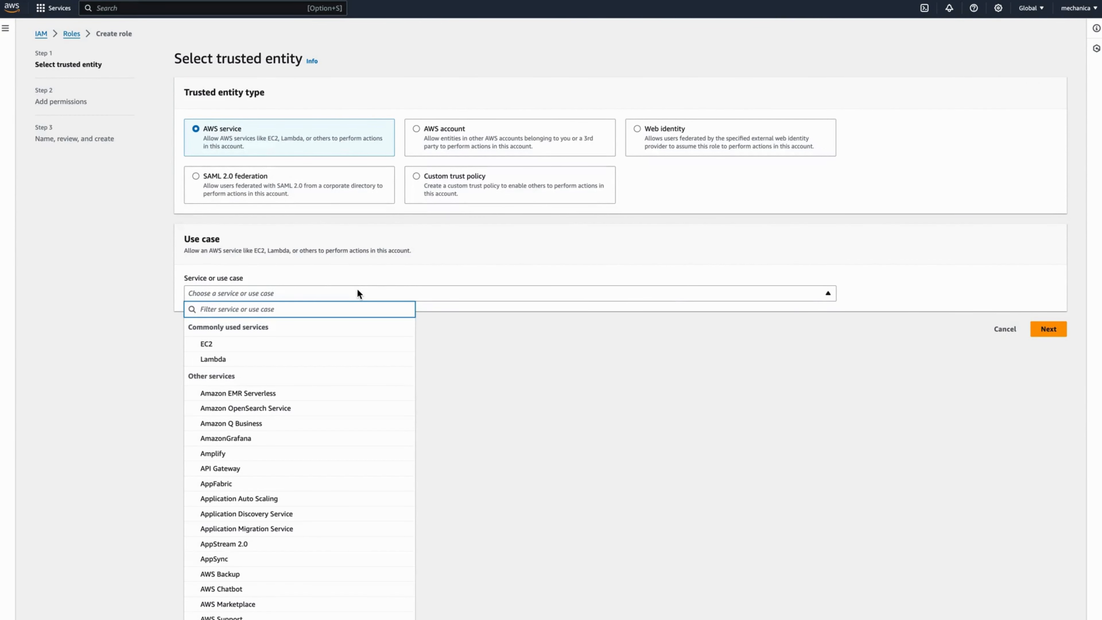
pyautogui.click(260, 358)
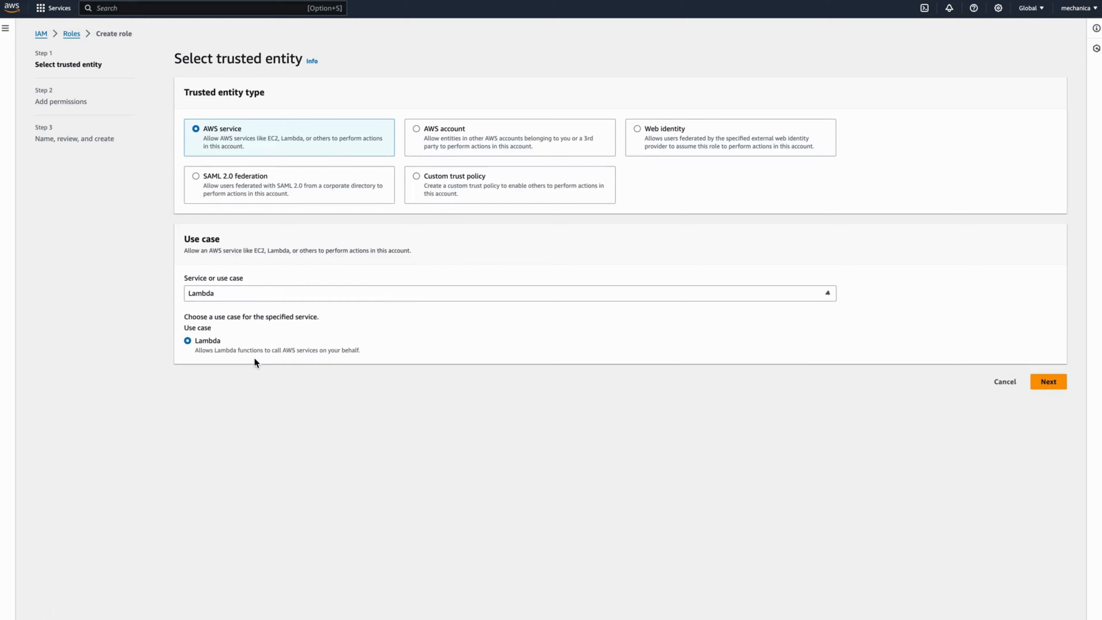
pyautogui.click(1049, 381)
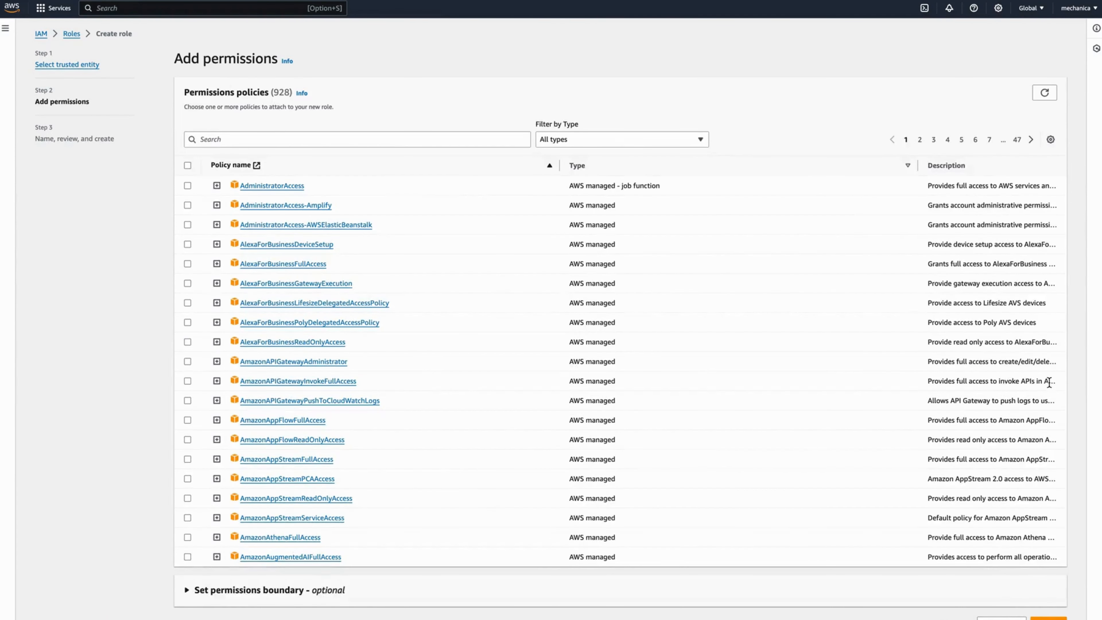
# - Attach the LambdaSGUpdatePolicy-CloudFrontAccess policy, found by searching LambdaSG, and continue to review
pyautogui.click(302, 140)
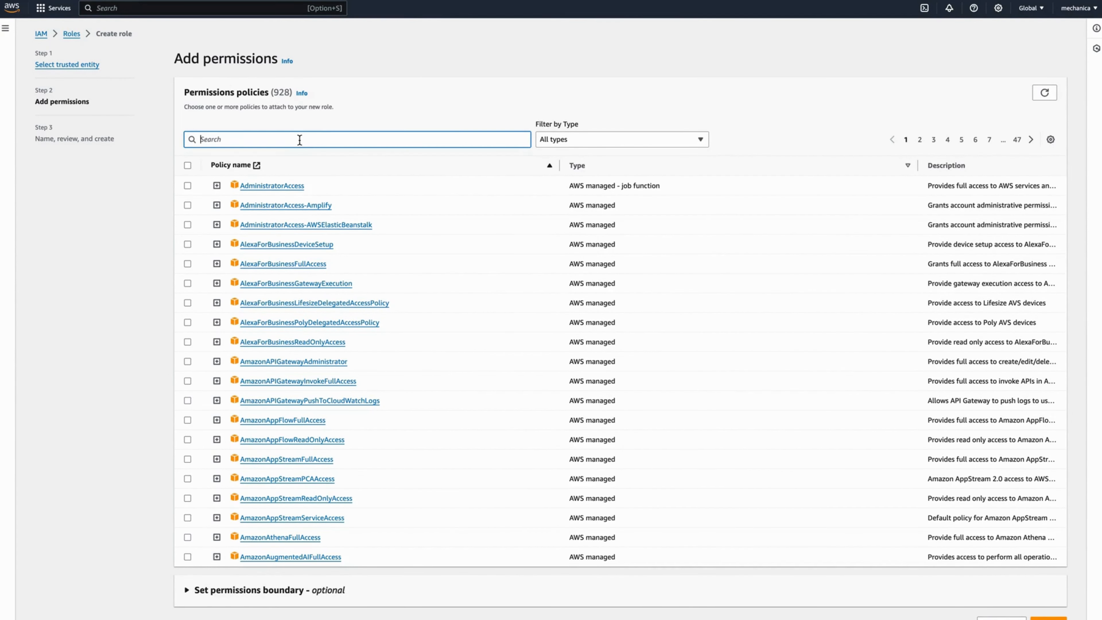
pyautogui.write('La')
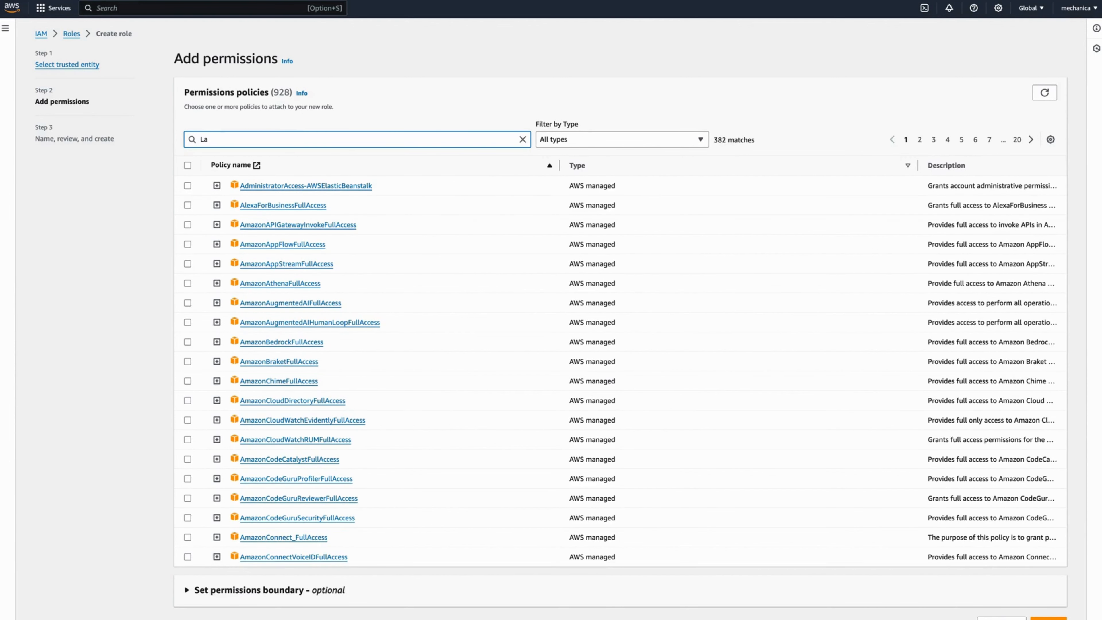
pyautogui.write('mbda')
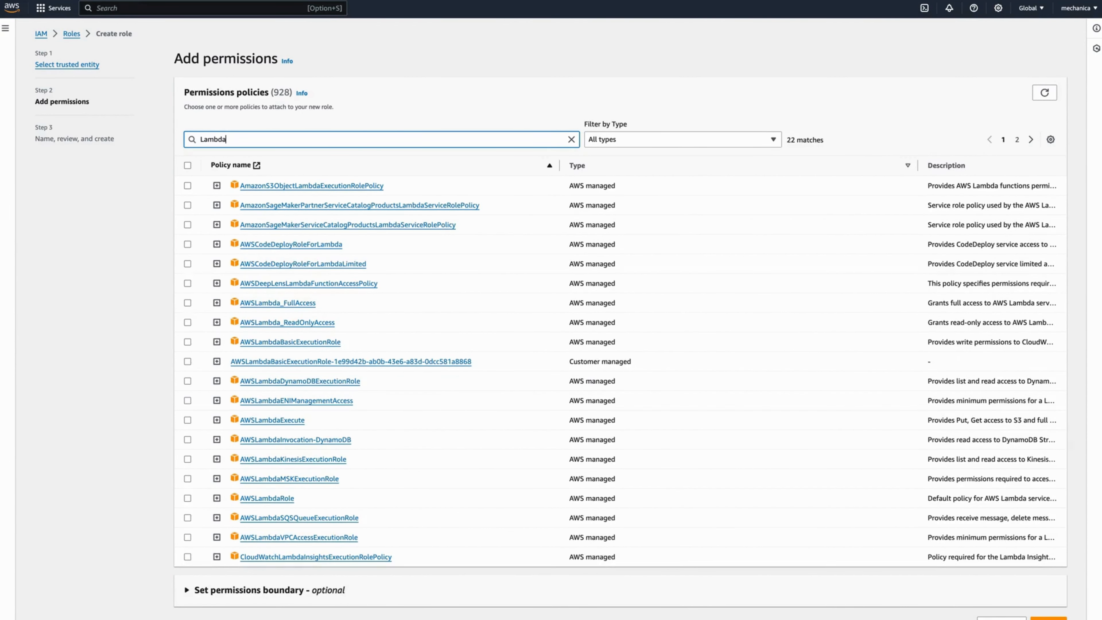
pyautogui.write('SG')
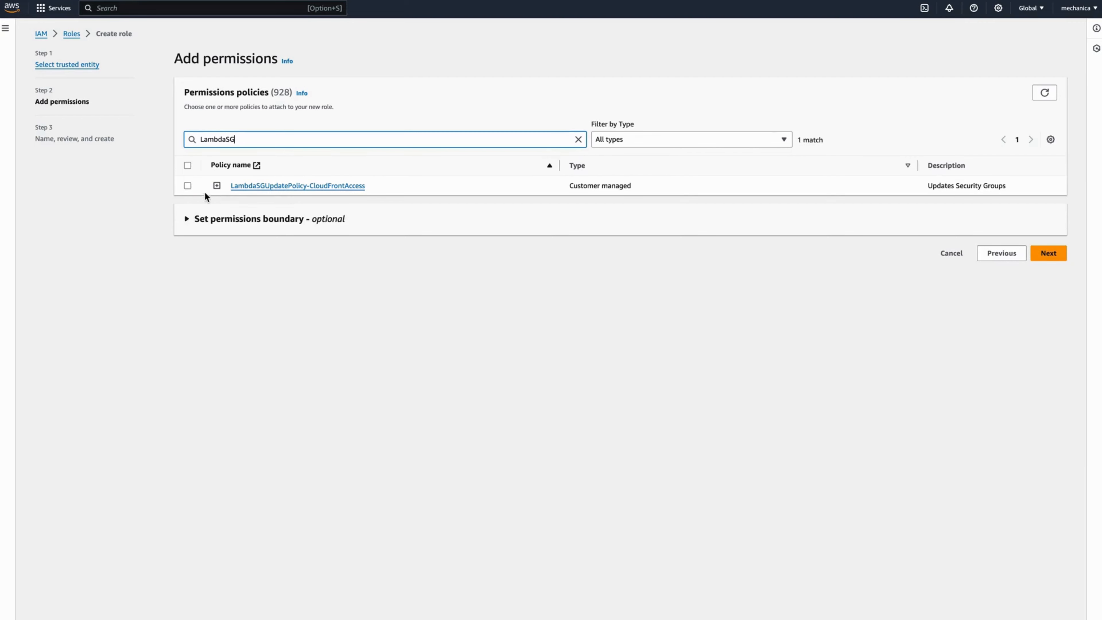
pyautogui.click(187, 185)
pyautogui.click(1047, 253)
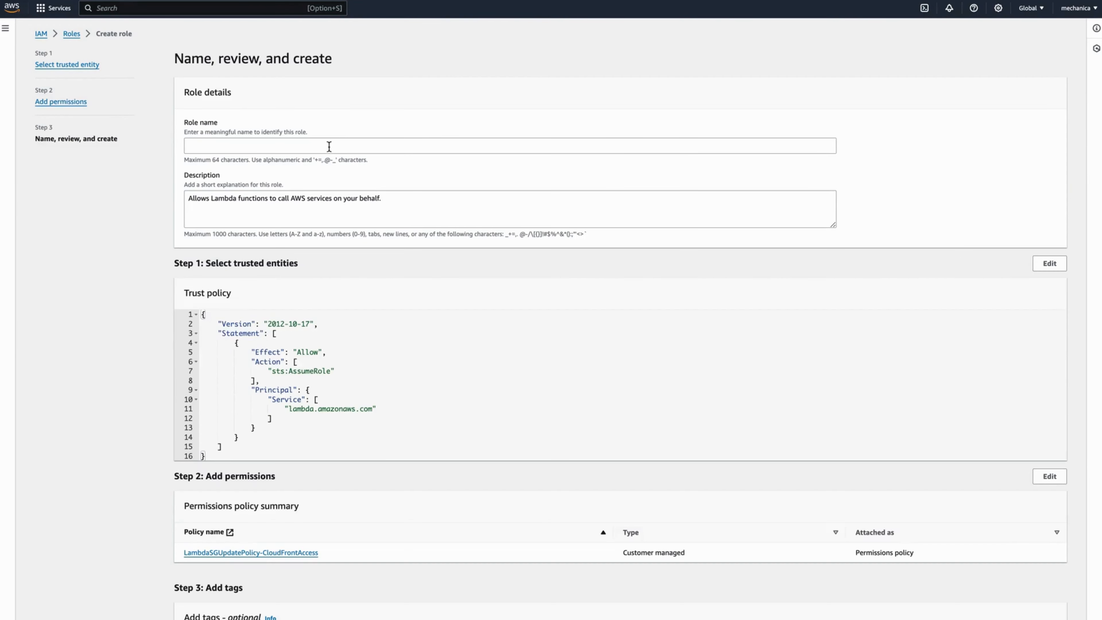
# - Name the role LambdaSGUpdate_Role and create it
pyautogui.click(328, 147)
pyautogui.write('LambdaSGUpdate')
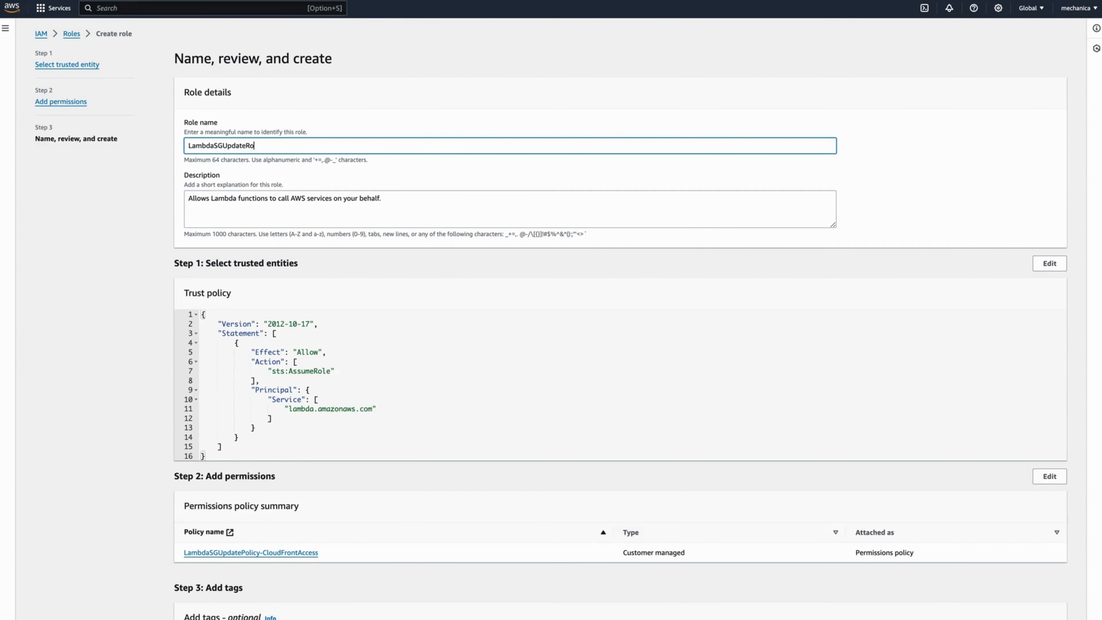
pyautogui.write('Role')
pyautogui.press('Left')
pyautogui.press('Left')
pyautogui.press('Left')
pyautogui.press('Left')
pyautogui.write('_')
pyautogui.scroll(-2, 667, 264)
pyautogui.press('Tab')
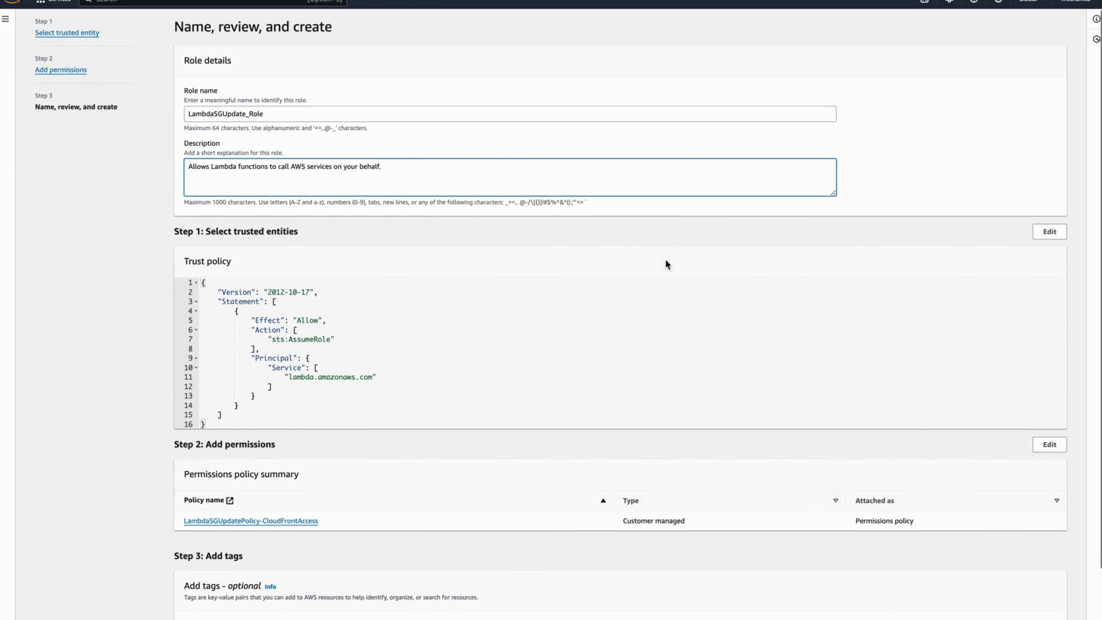
pyautogui.scroll(-3, 666, 260)
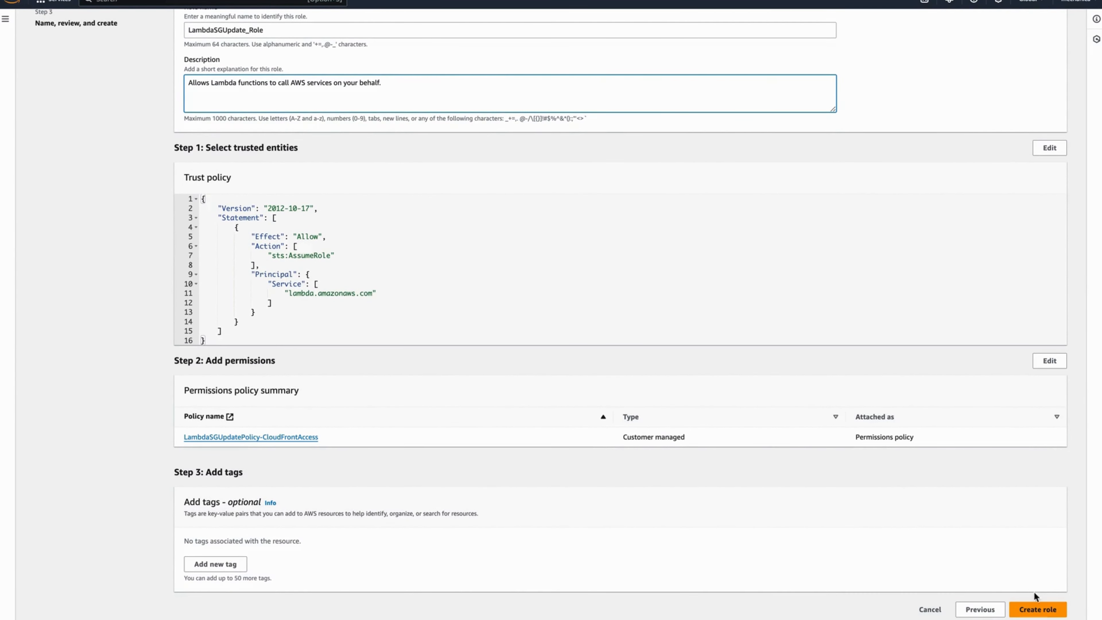
pyautogui.click(1037, 609)
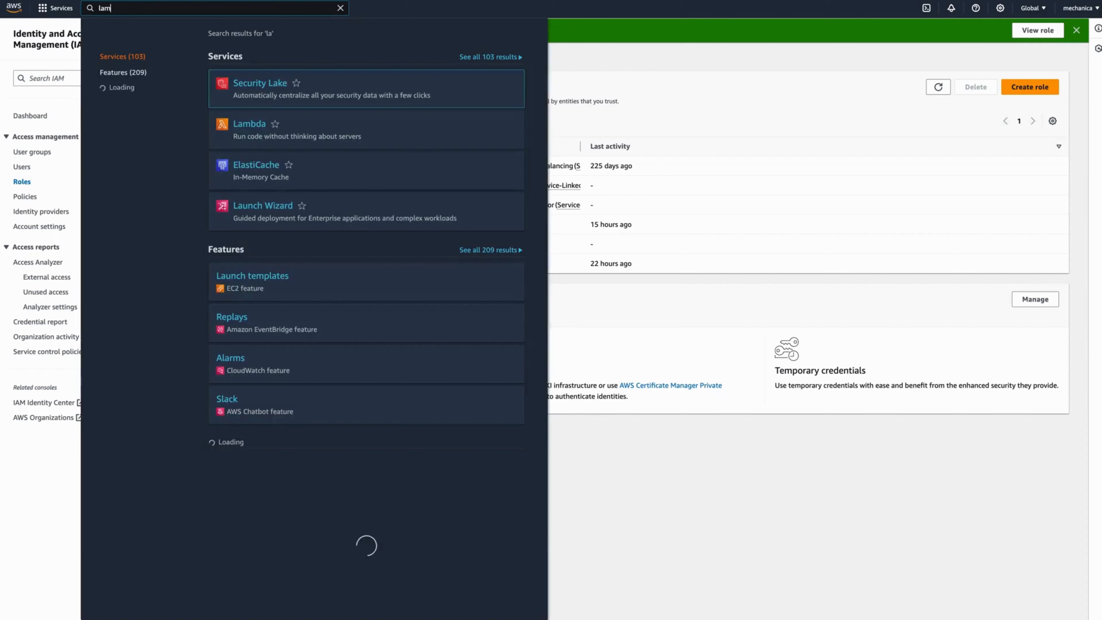
# - Open Lambda in the US East (N. Virginia) region and start creating a new function
pyautogui.write('bda')
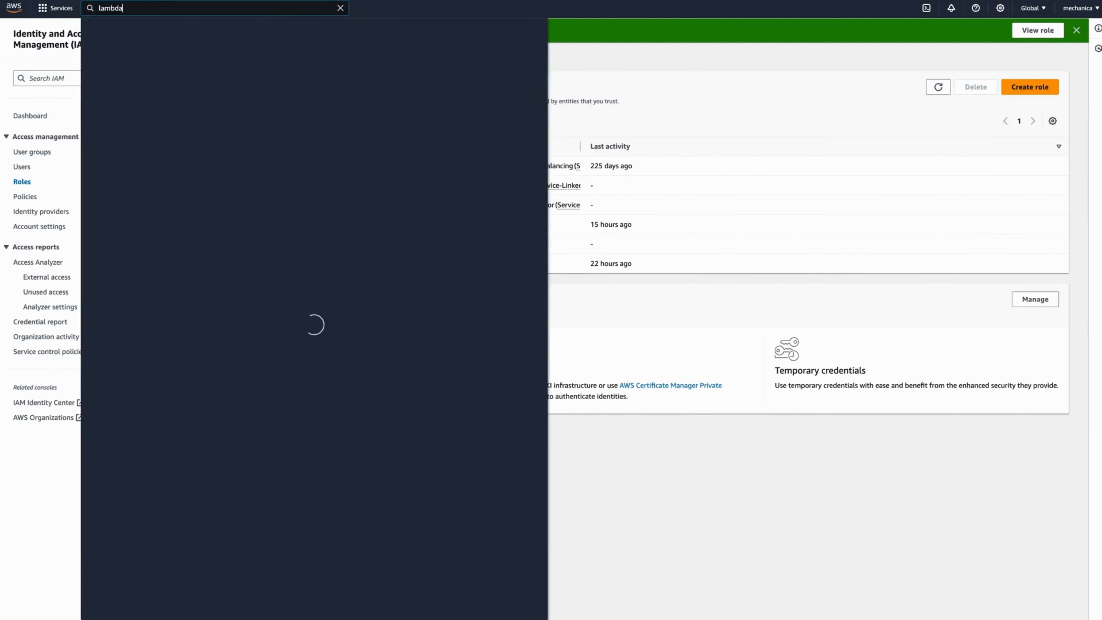
pyautogui.click(243, 84)
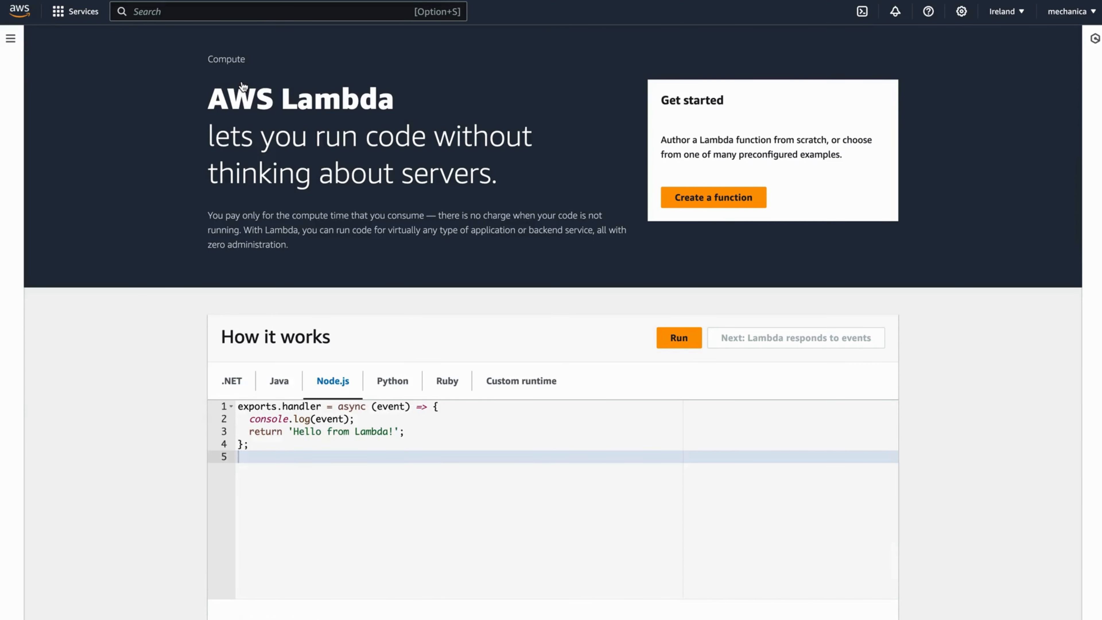
pyautogui.click(1017, 13)
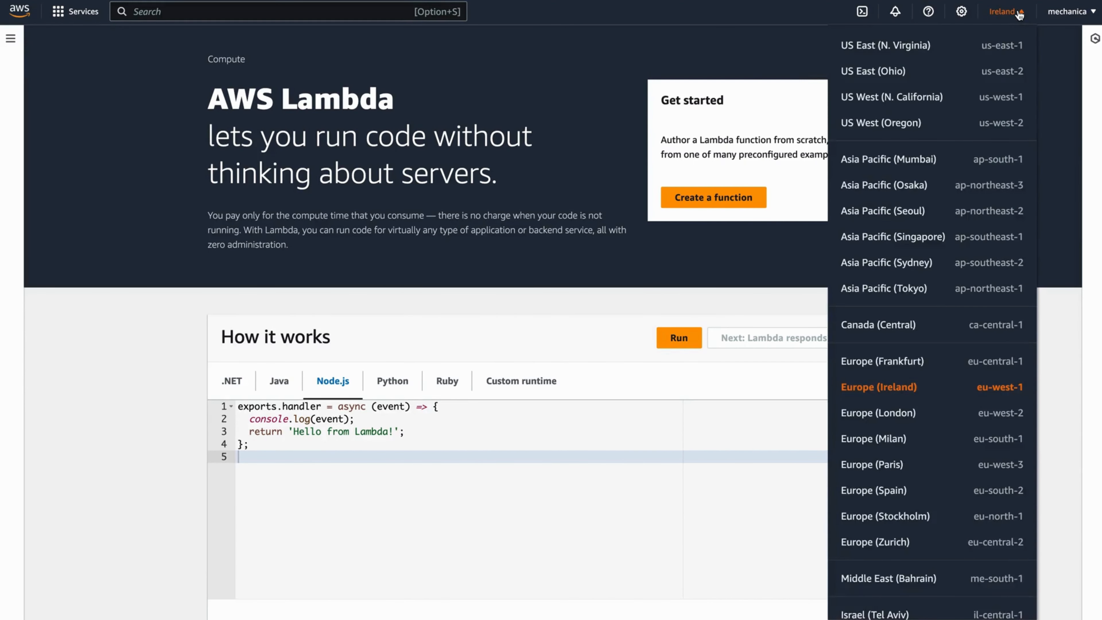
pyautogui.click(906, 52)
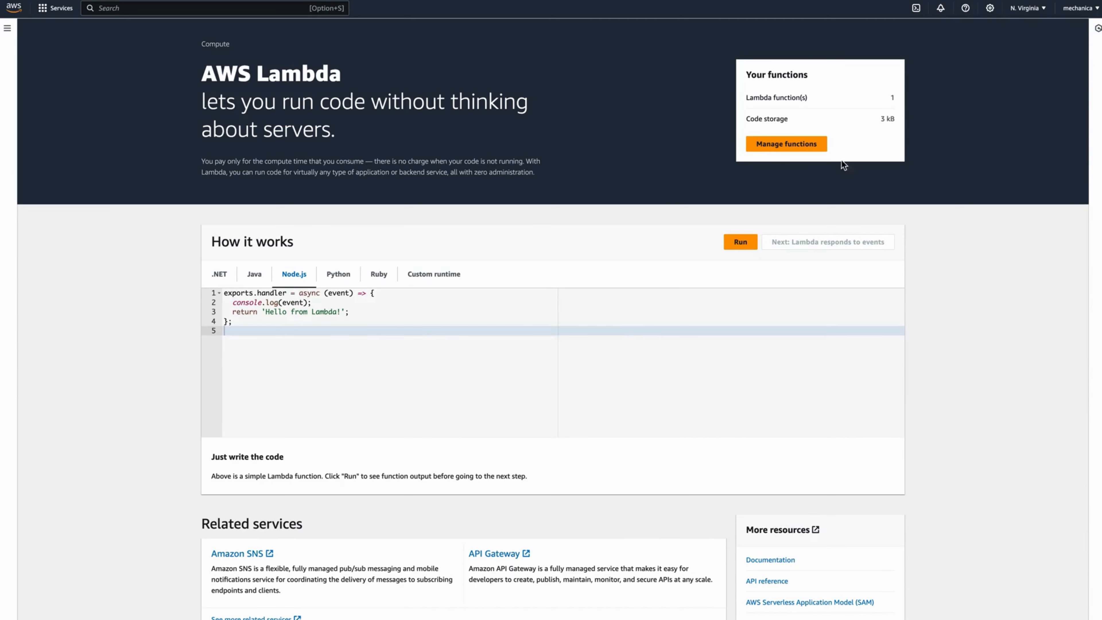
pyautogui.click(787, 143)
pyautogui.click(1009, 62)
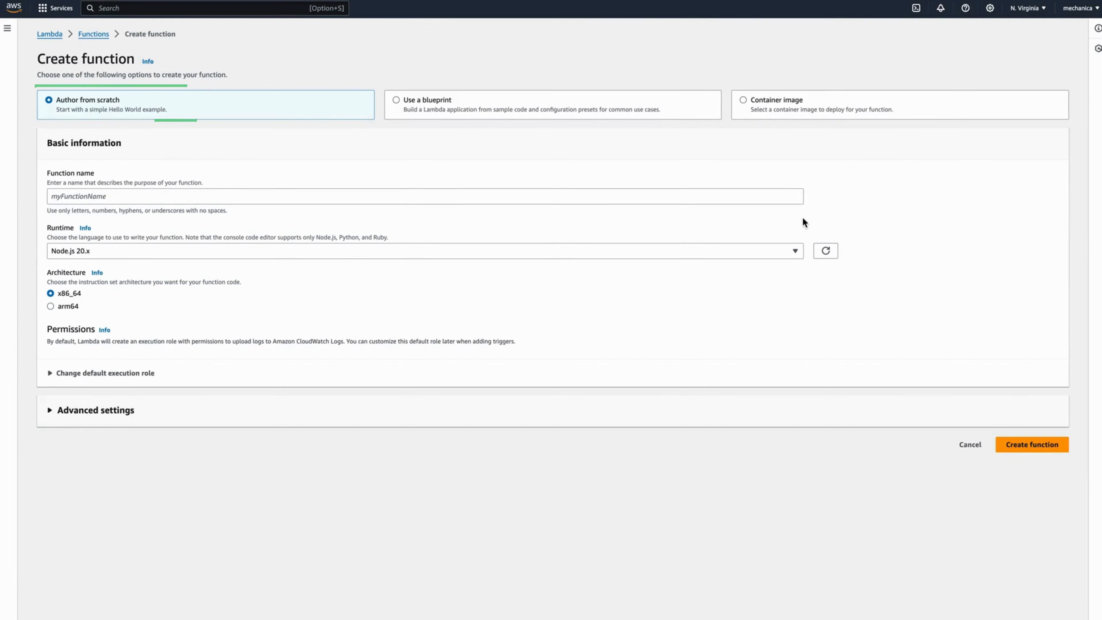
# - Name the function UpdateSGforCloudFront_Lambda and set its runtime to Python 3.8
pyautogui.click(449, 195)
pyautogui.write('UpdateSGforCloudFront_Lambda')
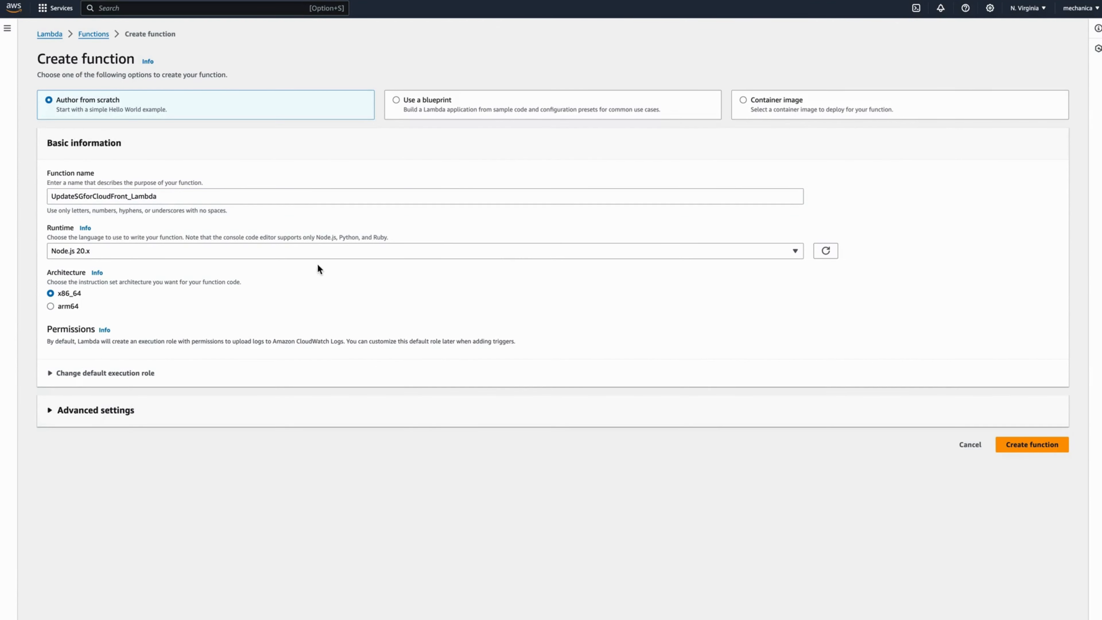
pyautogui.click(306, 251)
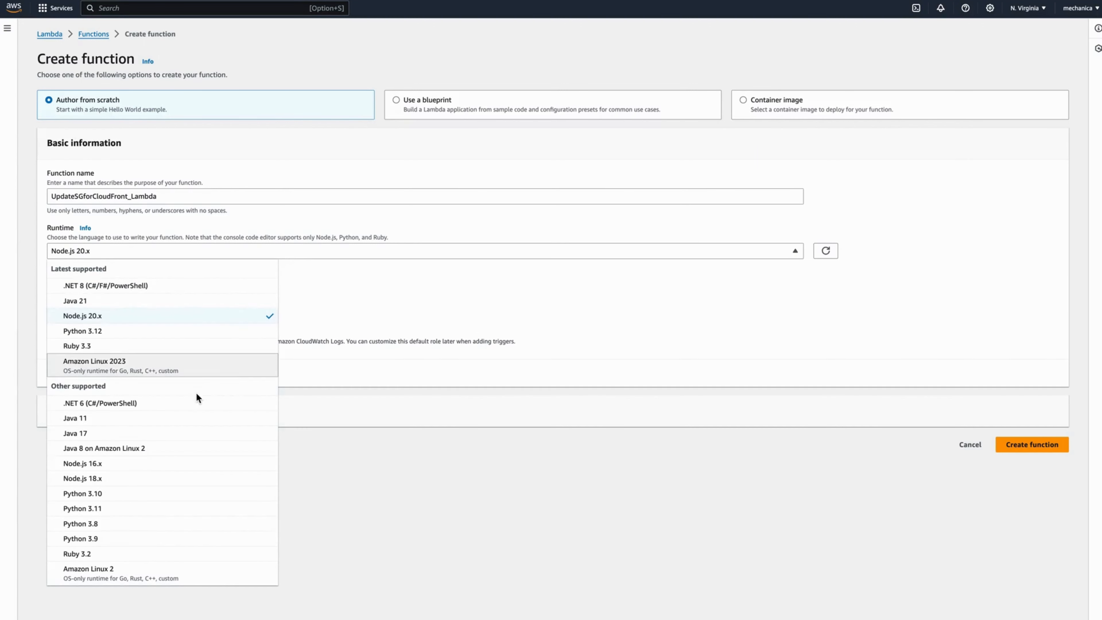
pyautogui.click(136, 524)
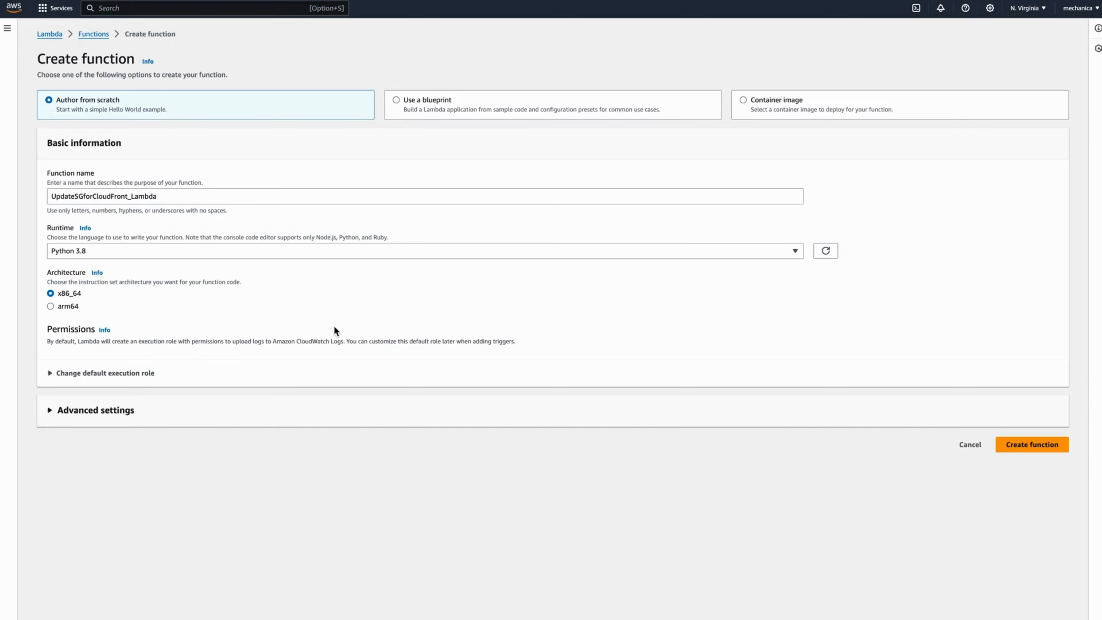
# - Use the existing LambdaSGUpdate_Role as execution role and create the function
pyautogui.click(122, 373)
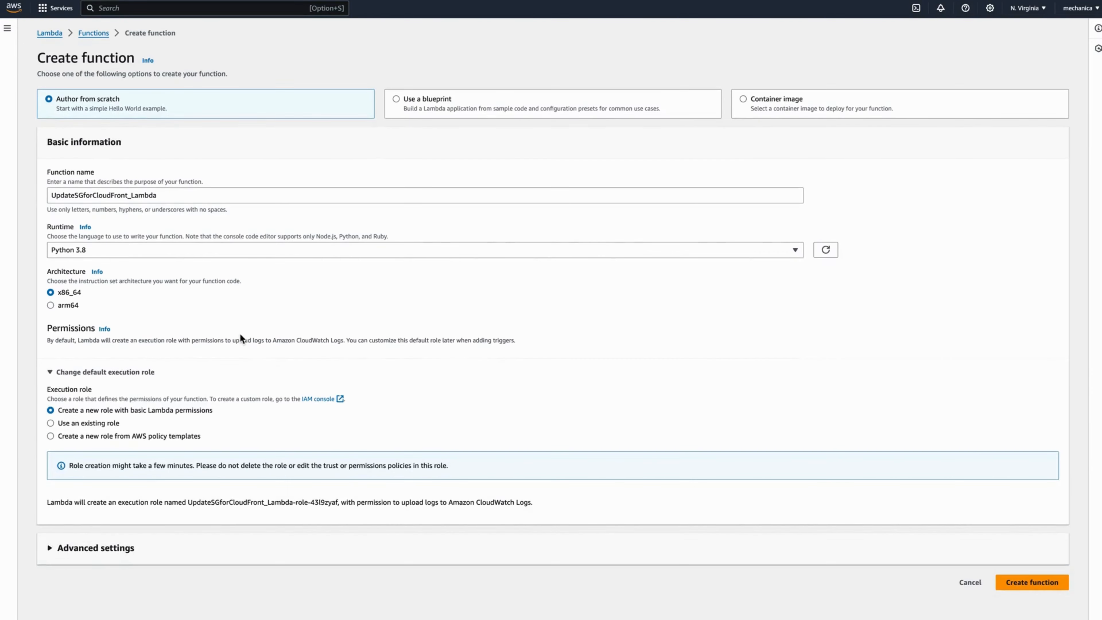
pyautogui.scroll(-1, 189, 370)
pyautogui.scroll(1, 174, 376)
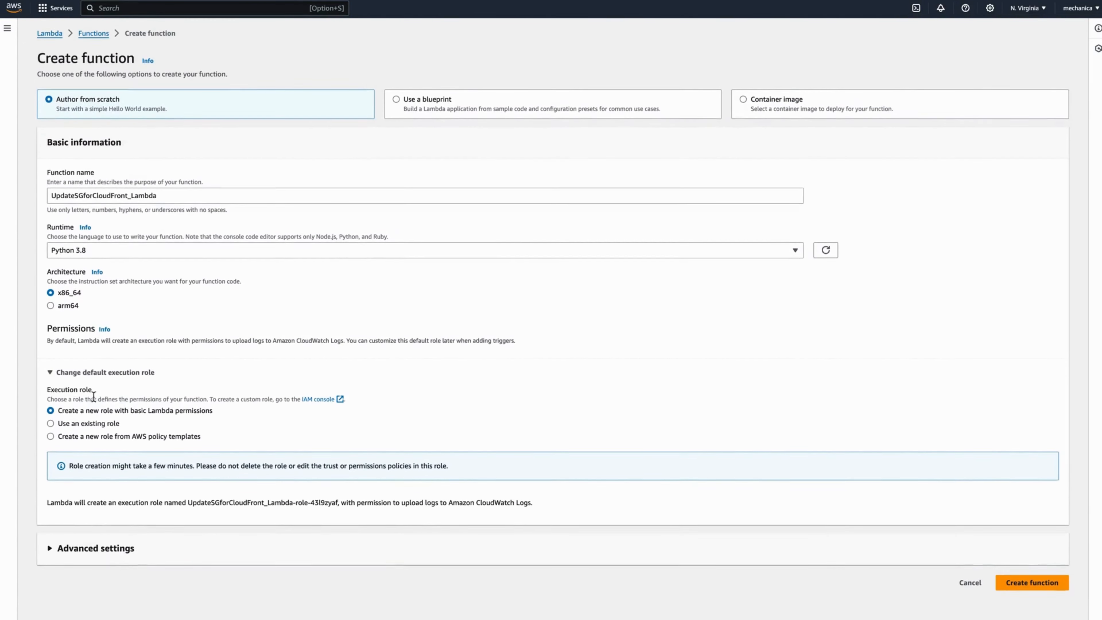
pyautogui.click(83, 424)
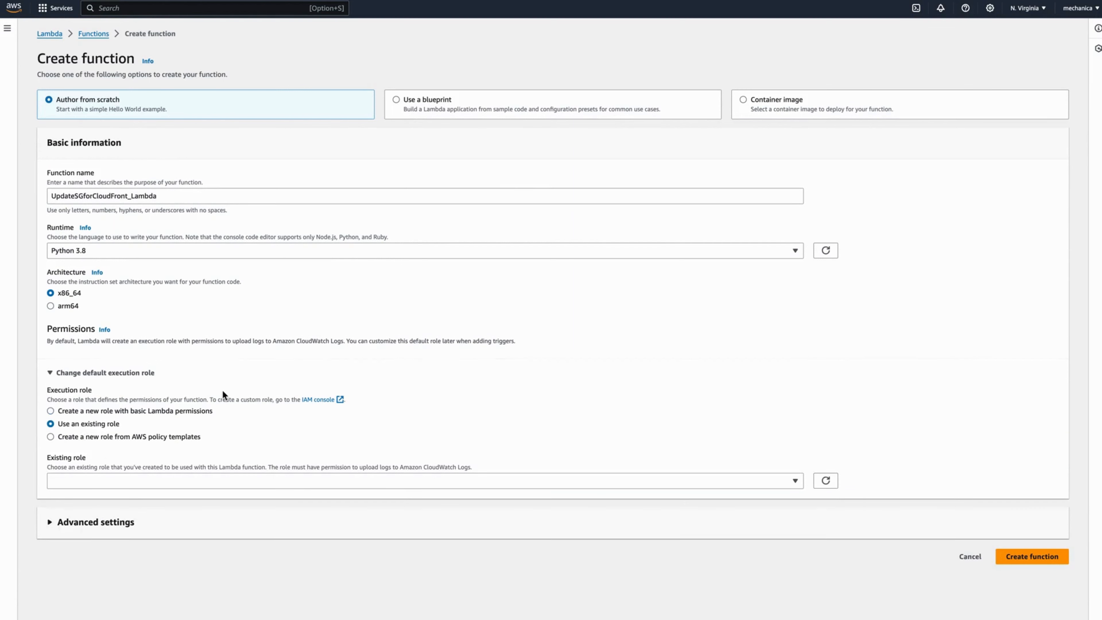
pyautogui.click(151, 480)
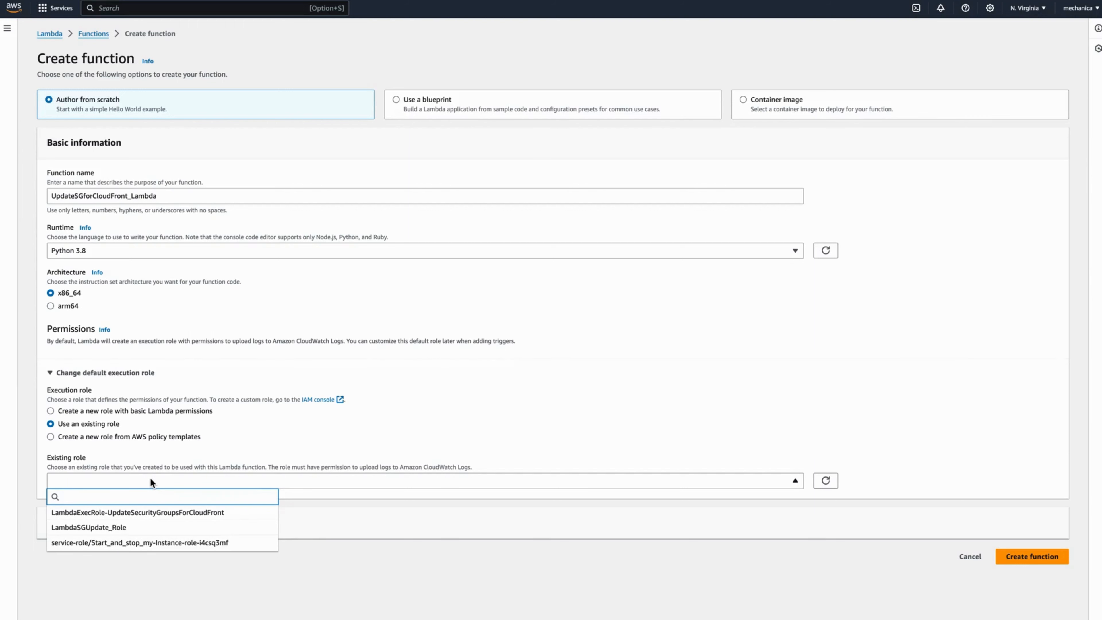
pyautogui.click(118, 528)
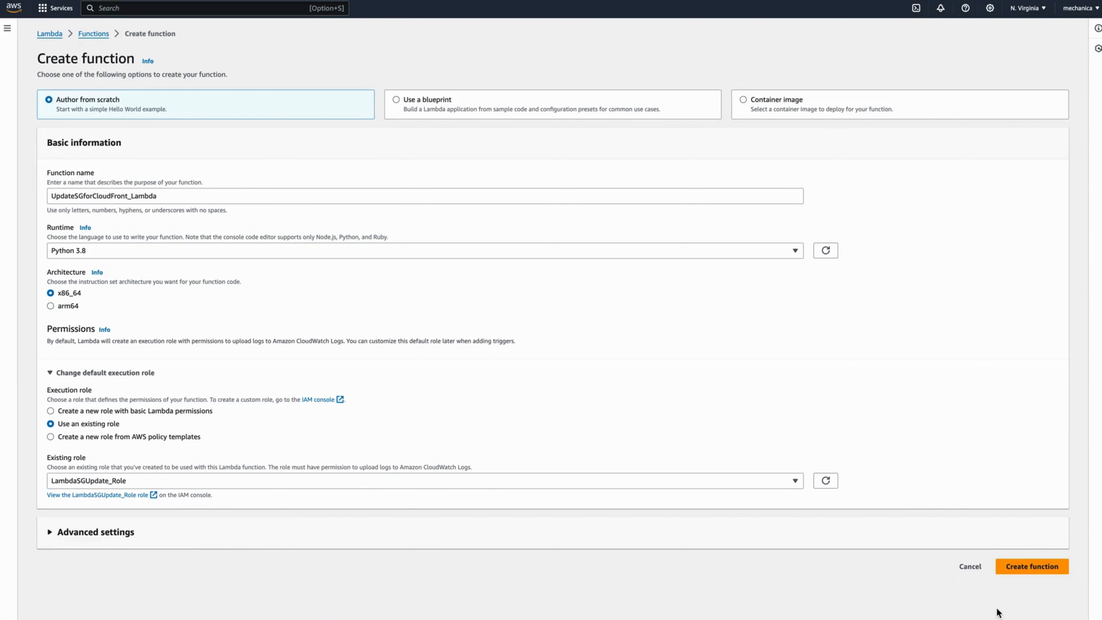
pyautogui.click(1050, 565)
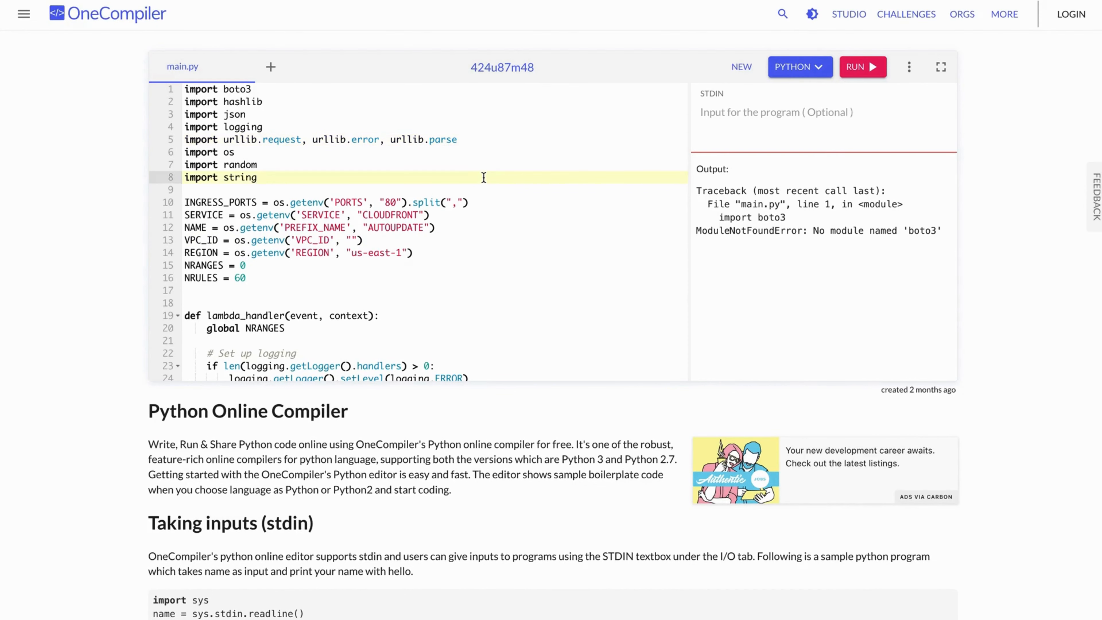
# - Select all of the Python security-group script in the OneCompiler editor
pyautogui.press('super+a')
pyautogui.scroll(-10, 484, 177)
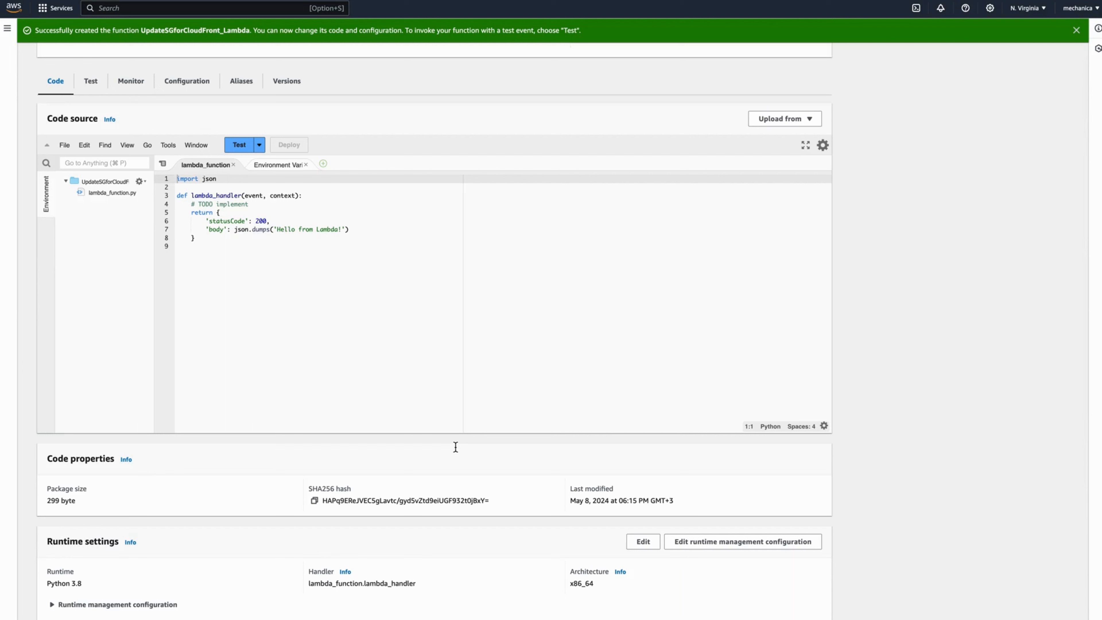
# - Replace the lambda_function.py template with the pasted security-group script and deploy it
pyautogui.click(324, 244)
pyautogui.moveTo(227, 249); pyautogui.dragTo(177, 178)
pyautogui.press('BackSpace')
pyautogui.press('super+v')
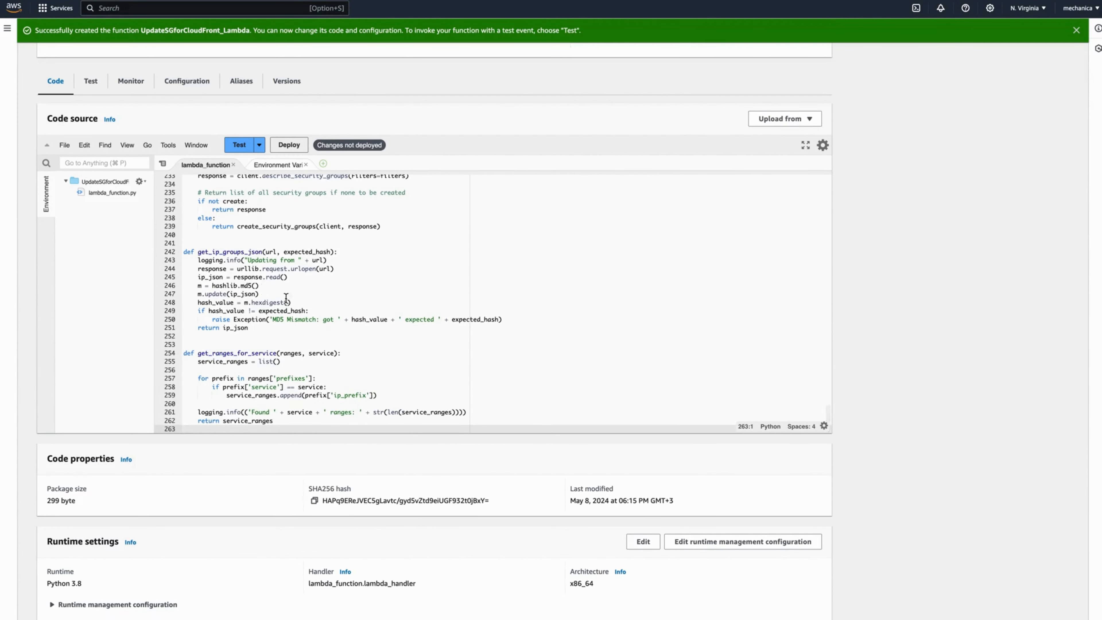
pyautogui.scroll(10, 286, 299)
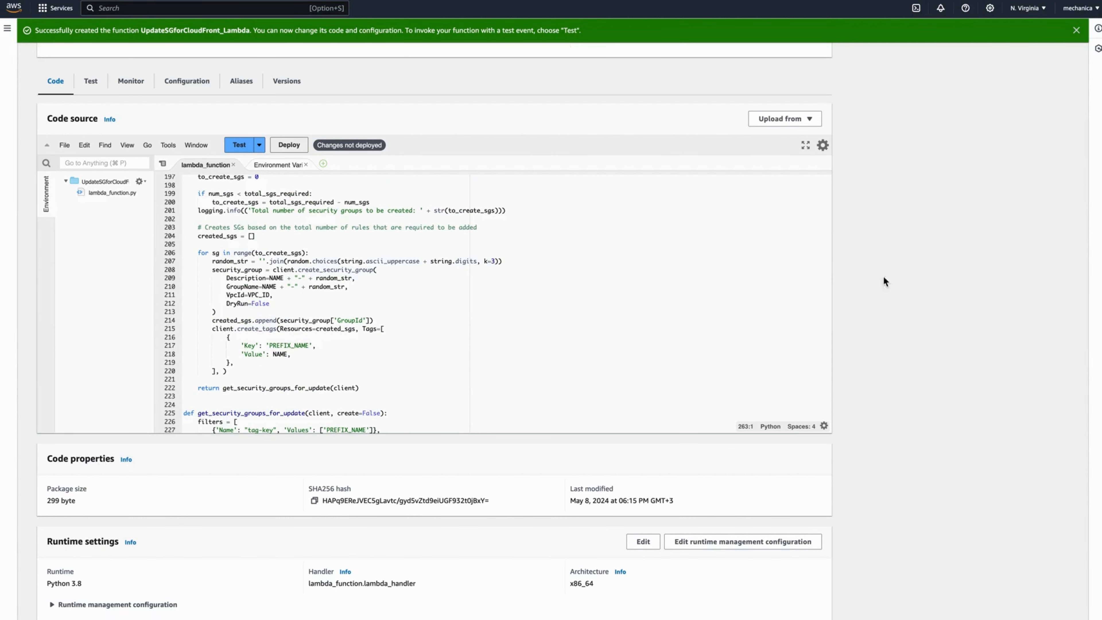
pyautogui.click(284, 146)
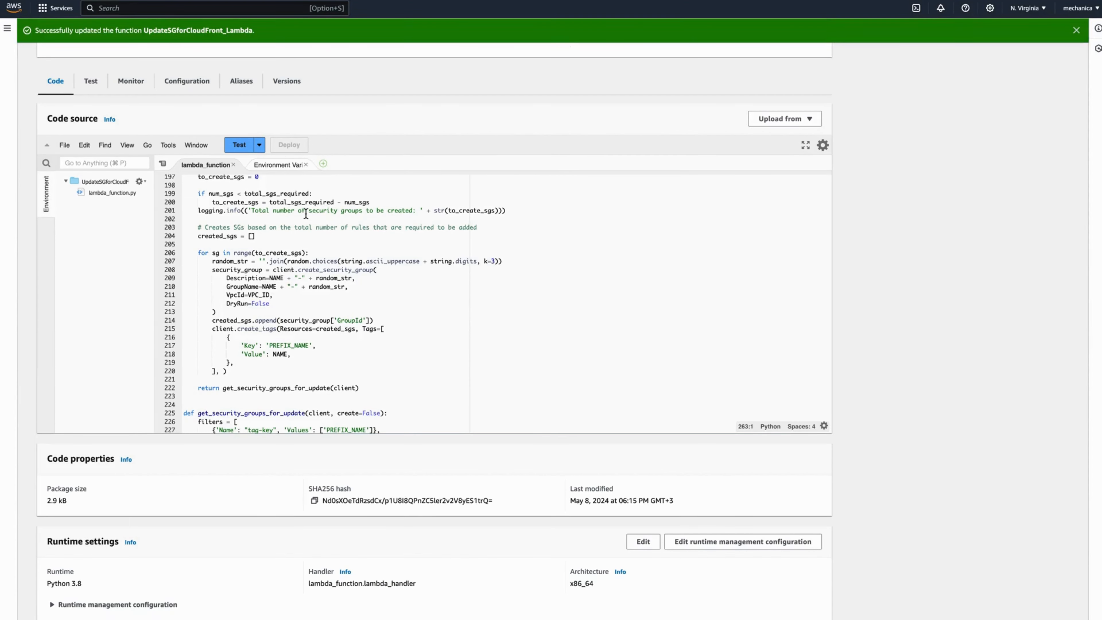
# - Change the timeout in General configuration from 3 to 10 seconds and save
pyautogui.click(187, 82)
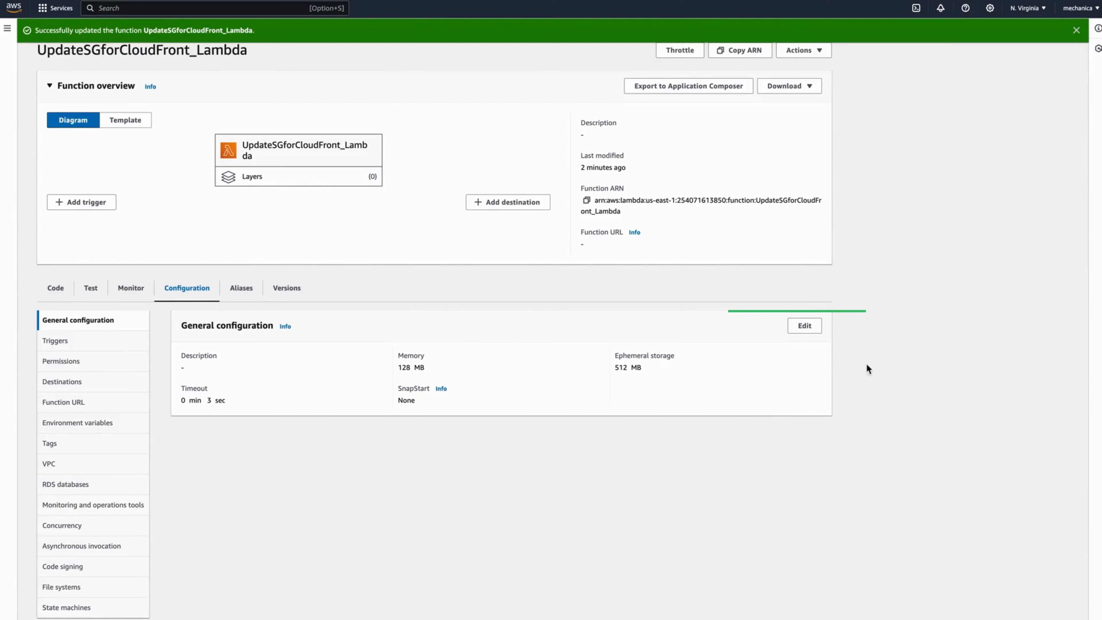
pyautogui.click(804, 320)
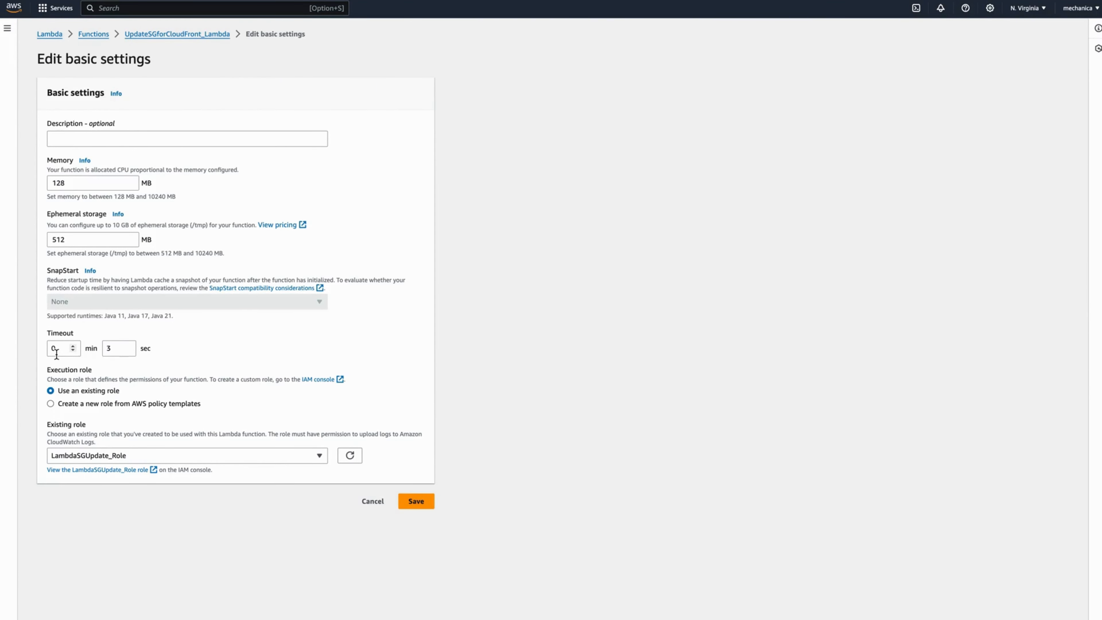
pyautogui.click(112, 348)
pyautogui.press('BackSpace')
pyautogui.write('1')
pyautogui.click(720, 313)
pyautogui.click(428, 501)
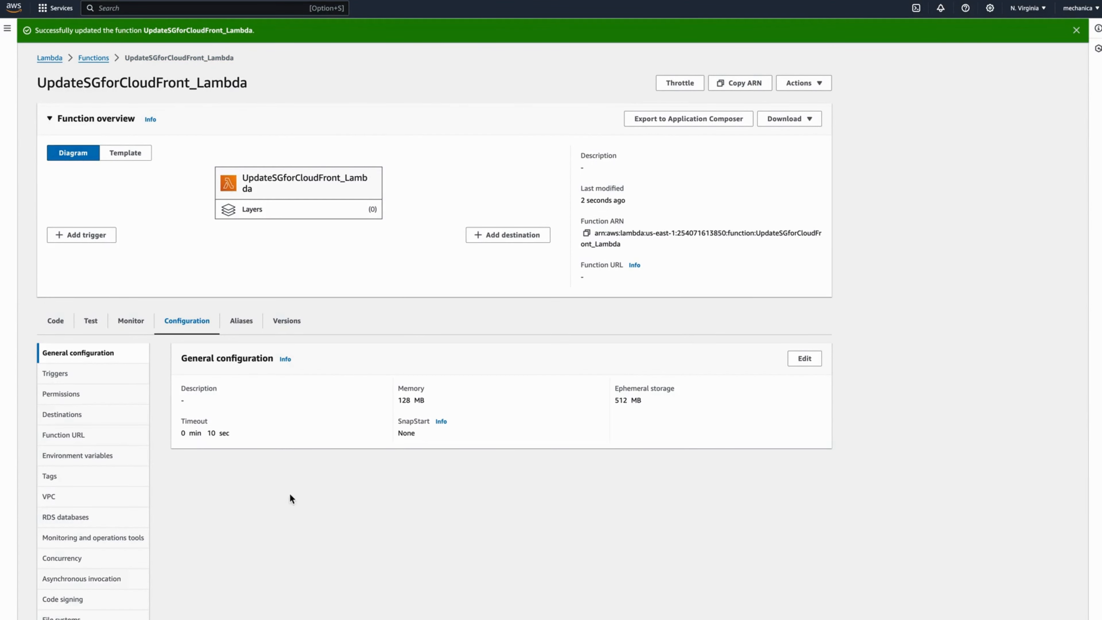
pyautogui.scroll(-2, 270, 496)
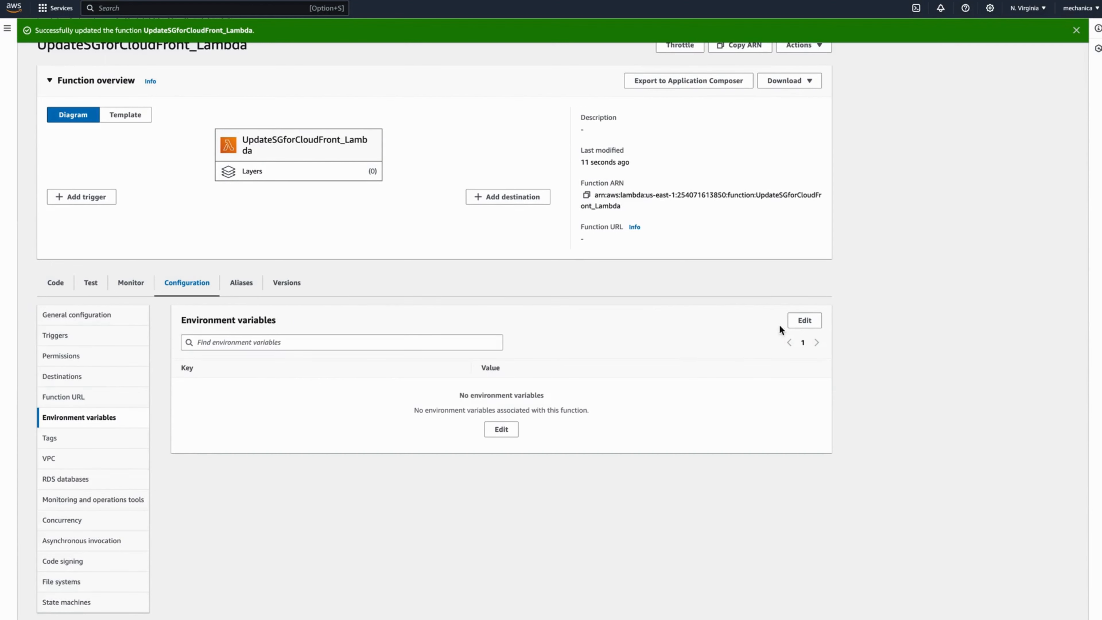
# - Add environment variable REGION with value eu-west-1 and save it
pyautogui.click(803, 321)
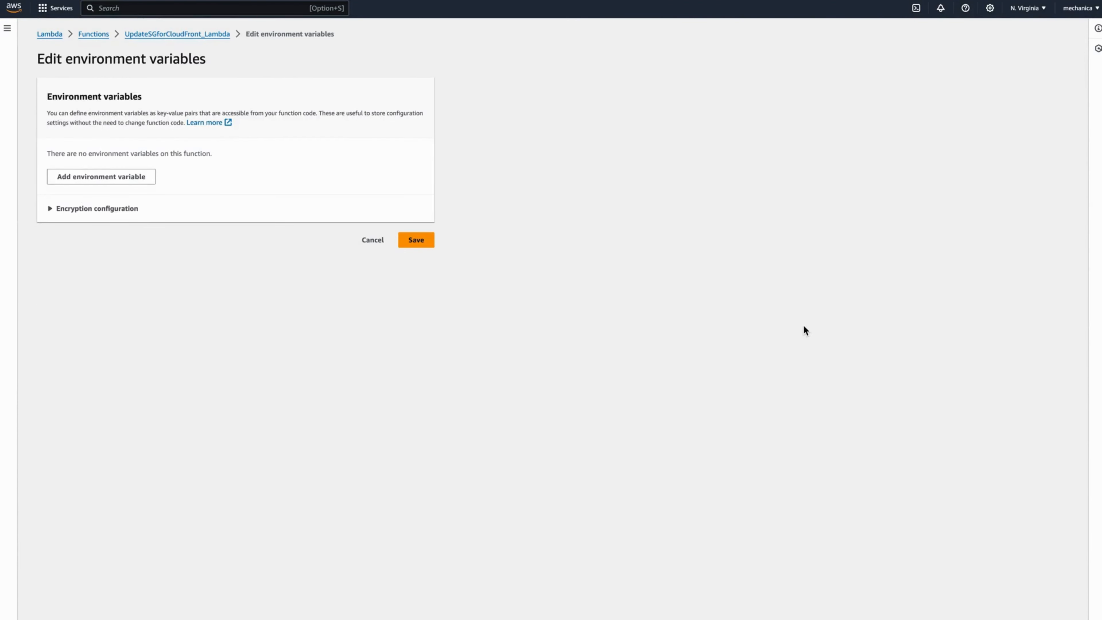
pyautogui.click(123, 177)
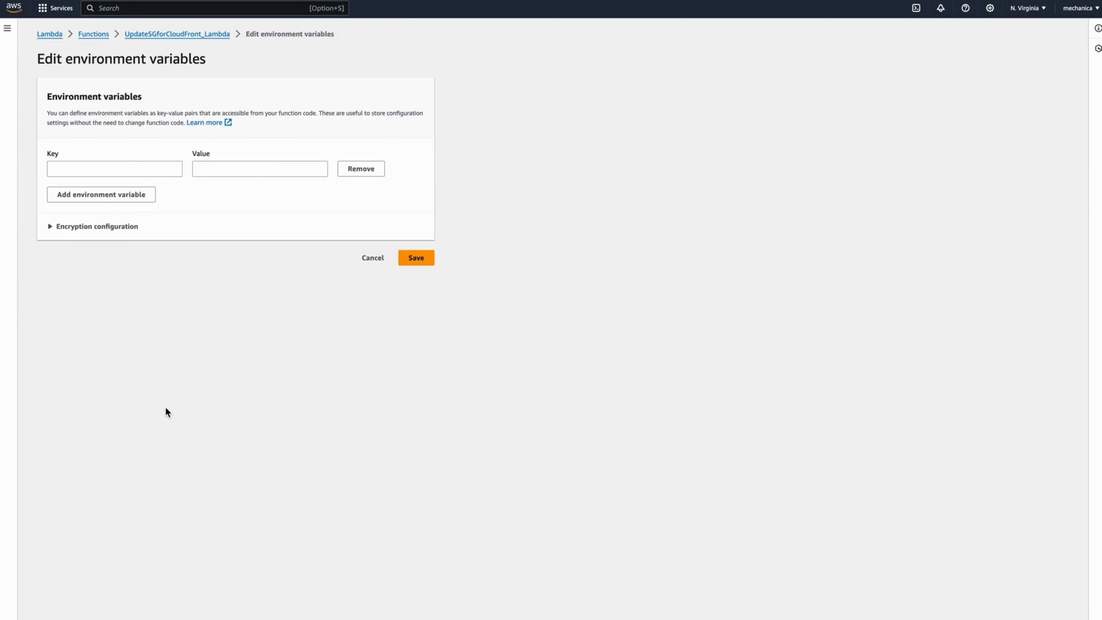
pyautogui.click(113, 169)
pyautogui.write('RE')
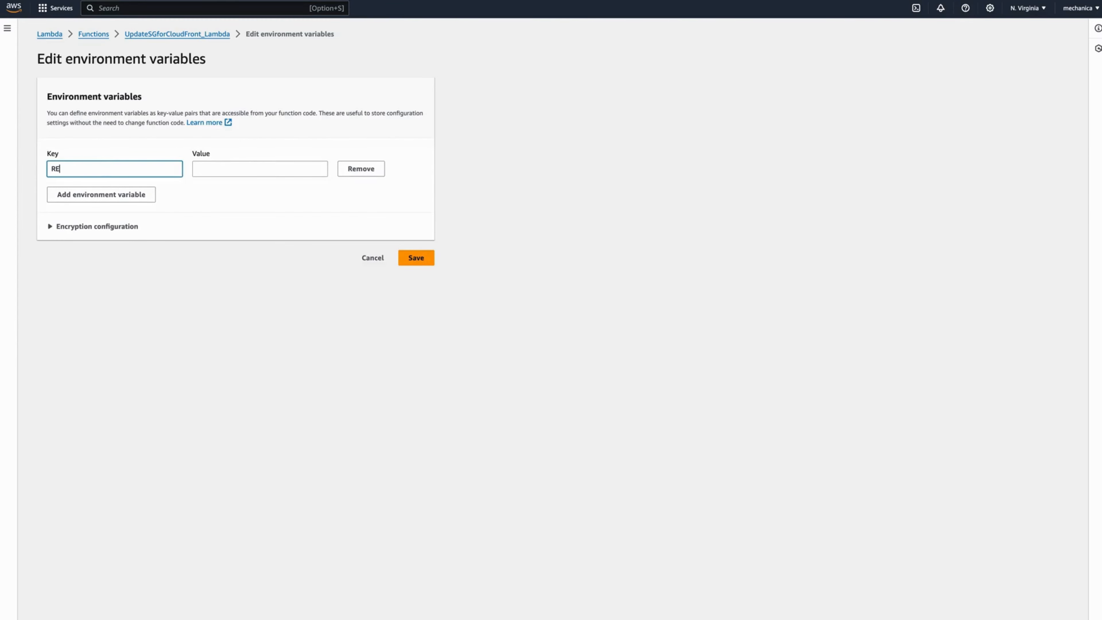
pyautogui.write('GION')
pyautogui.click(629, 128)
pyautogui.click(234, 173)
pyautogui.write('eu')
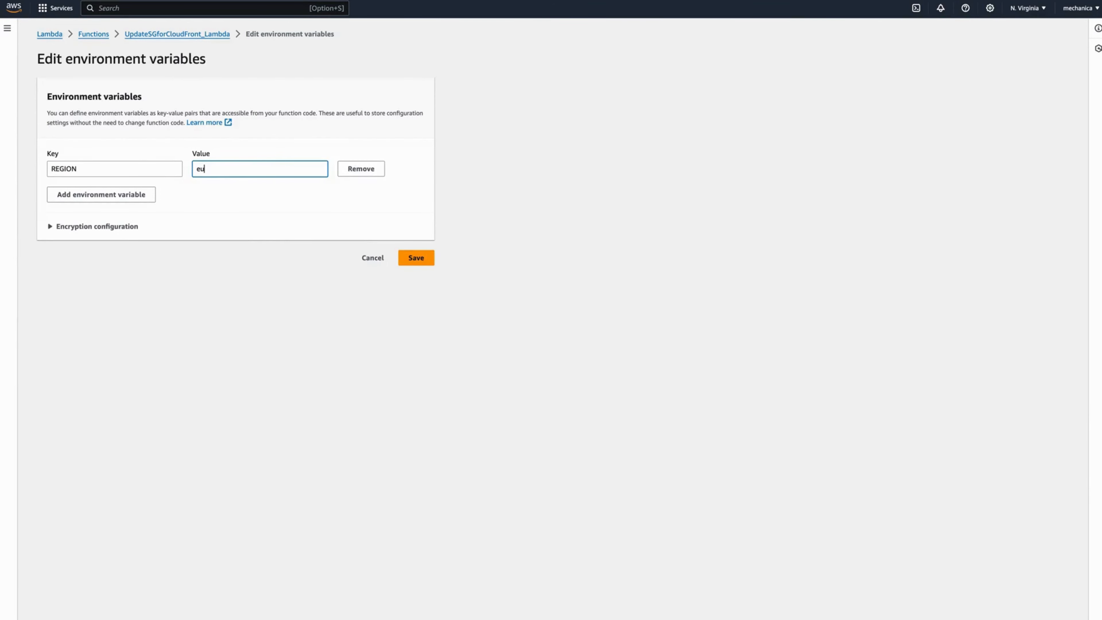
pyautogui.write('-west-1')
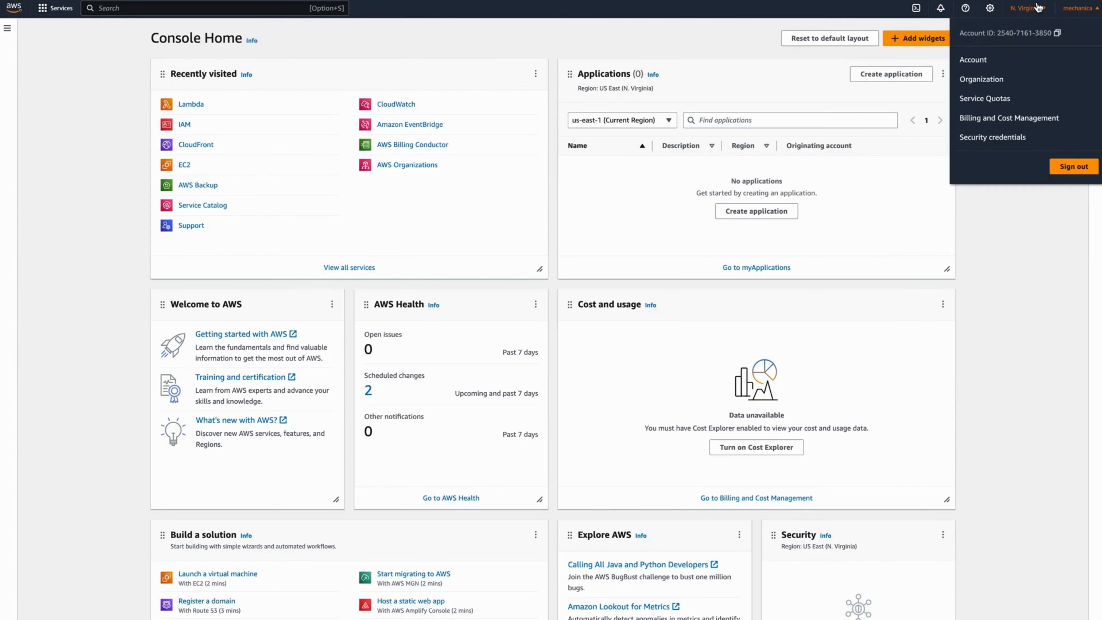
pyautogui.click(1027, 8)
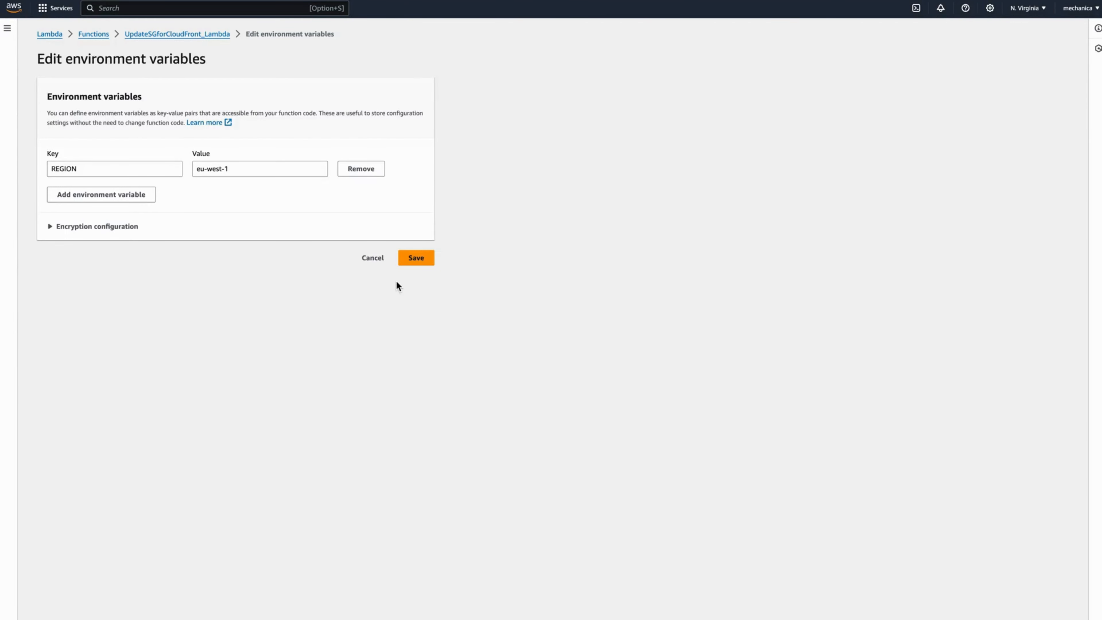
pyautogui.click(409, 263)
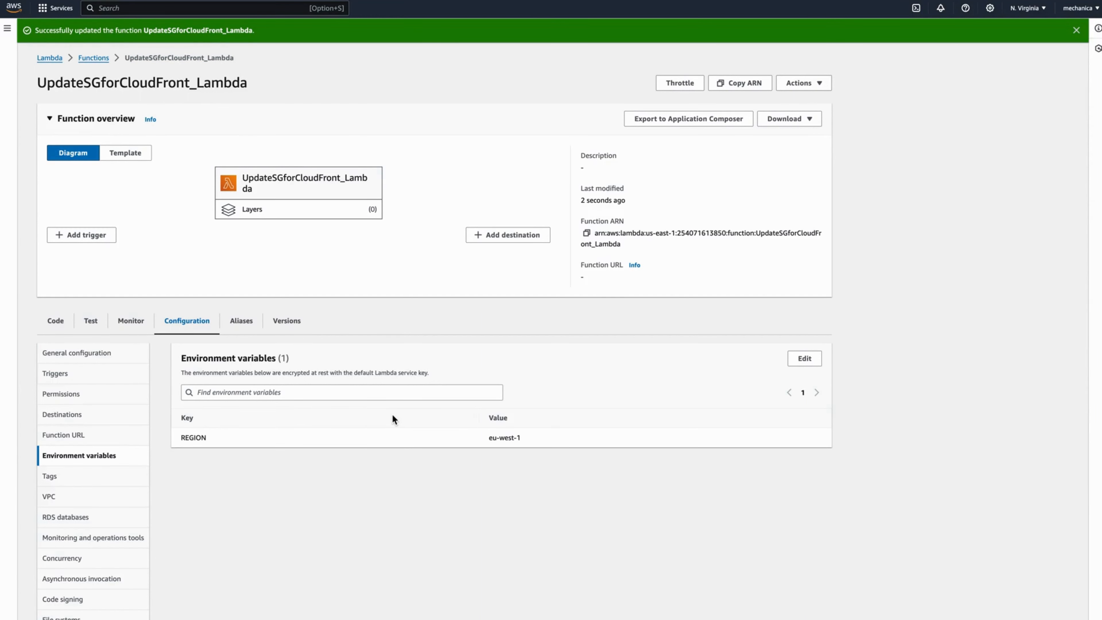
# - Create a new test event named TriggerSNS_Lambda
pyautogui.click(91, 320)
pyautogui.click(198, 477)
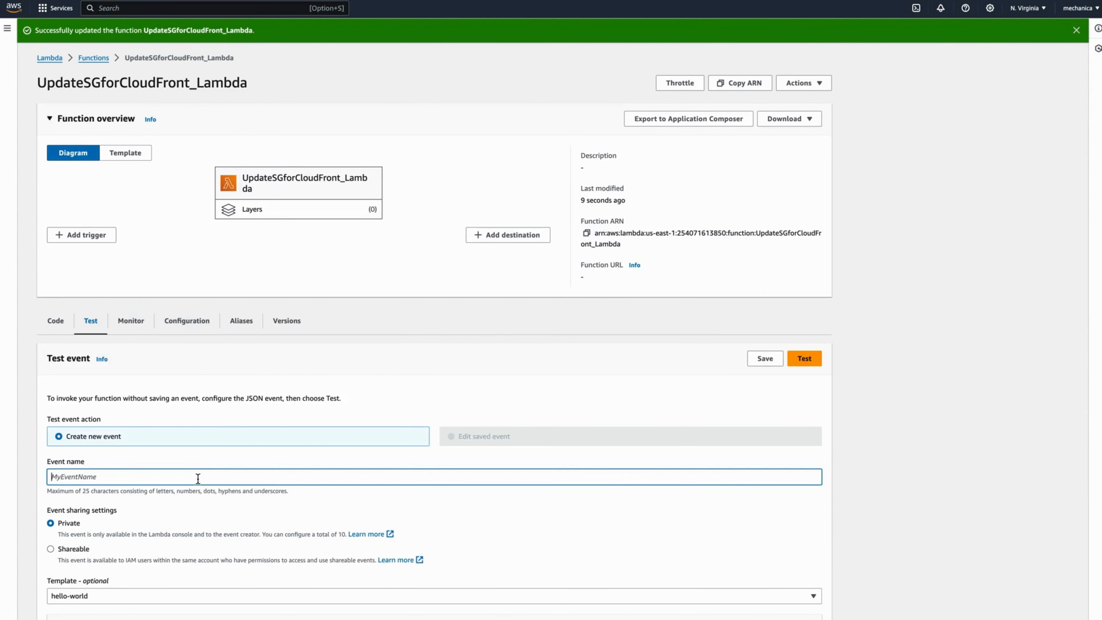
pyautogui.write('TriggerSNS_Lambda')
pyautogui.click(958, 418)
# - Replace the template with the SNS Records event JSON, save the event, and run the test
pyautogui.scroll(-3, 957, 417)
pyautogui.scroll(-4, 963, 403)
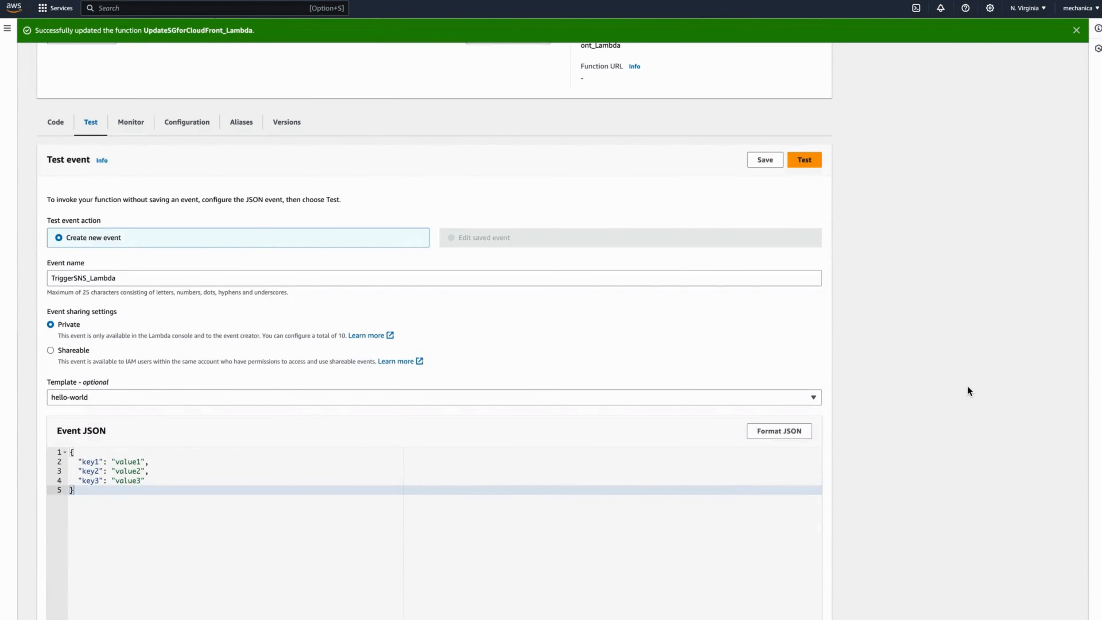
pyautogui.moveTo(105, 401); pyautogui.dragTo(69, 349)
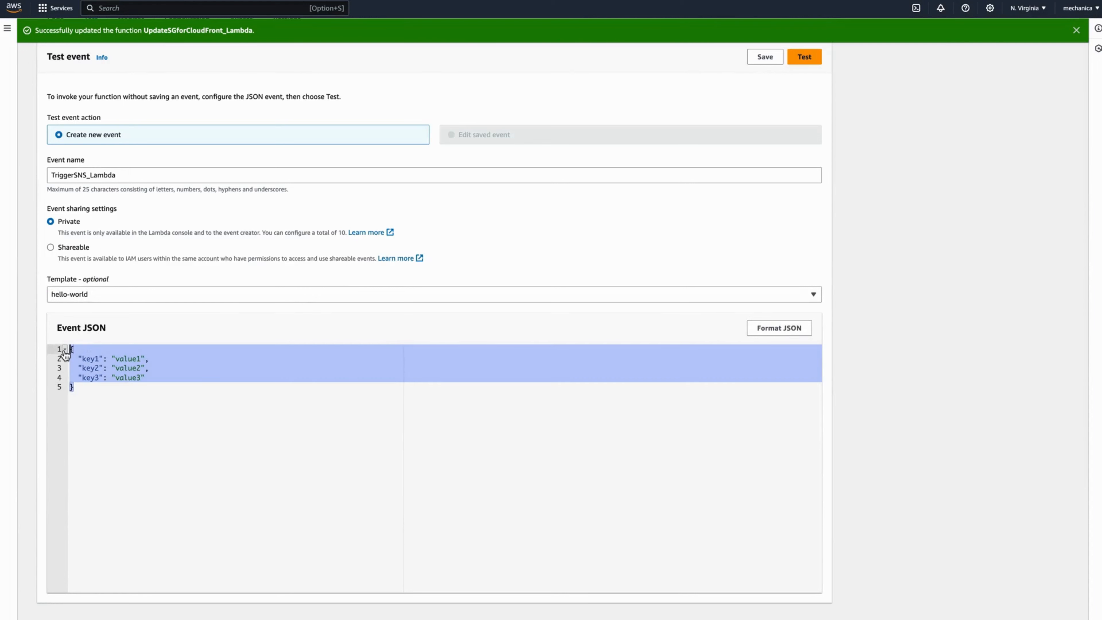
pyautogui.press('BackSpace')
pyautogui.press('super+v')
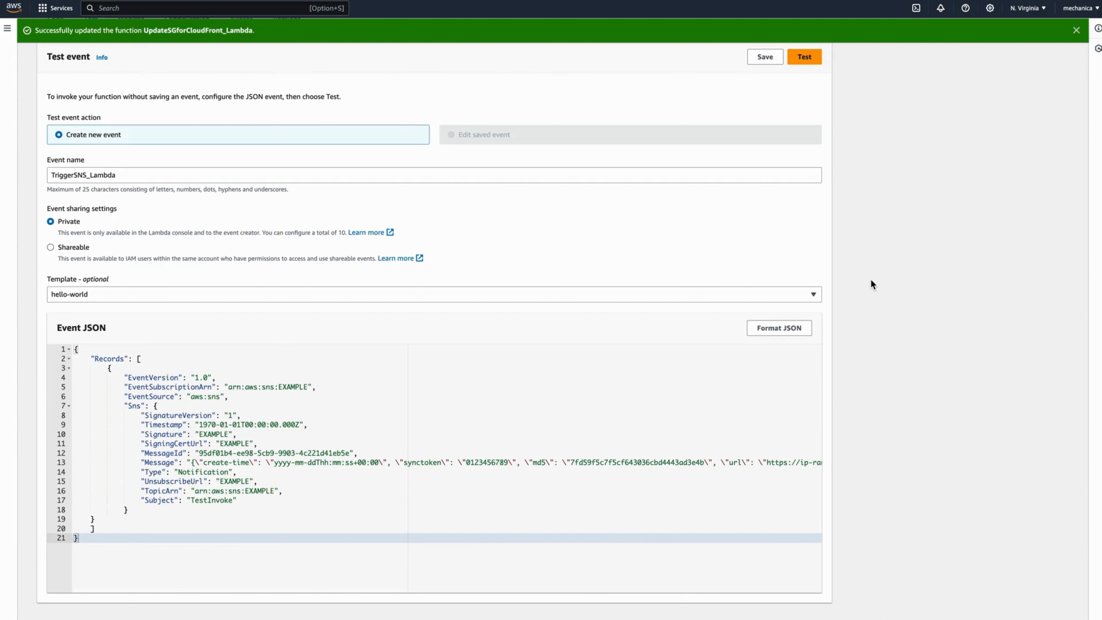
pyautogui.click(765, 57)
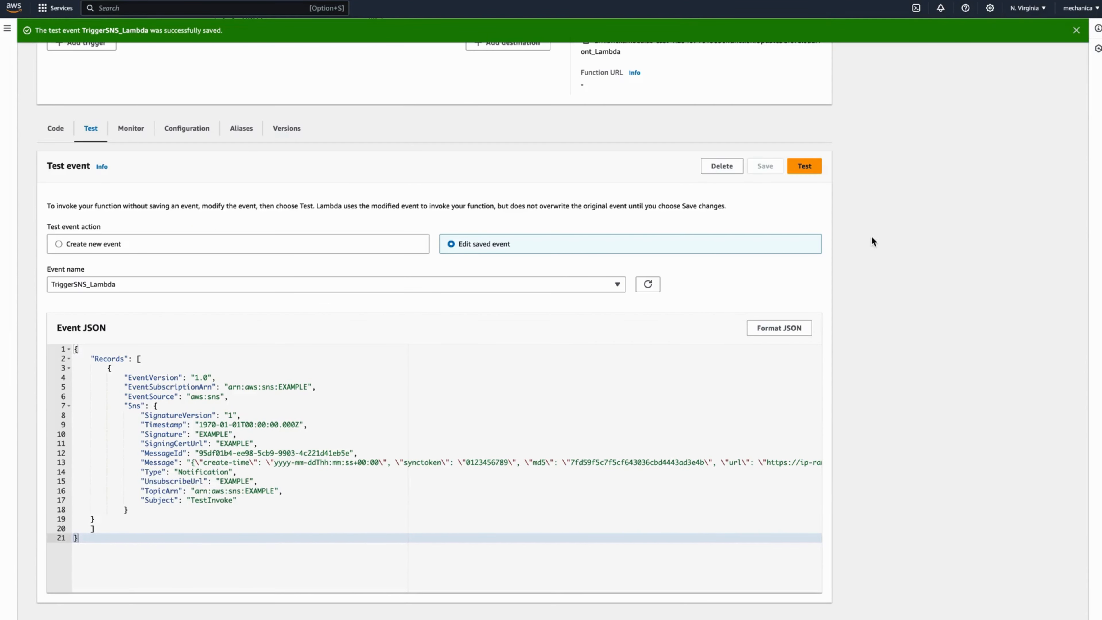
pyautogui.click(803, 165)
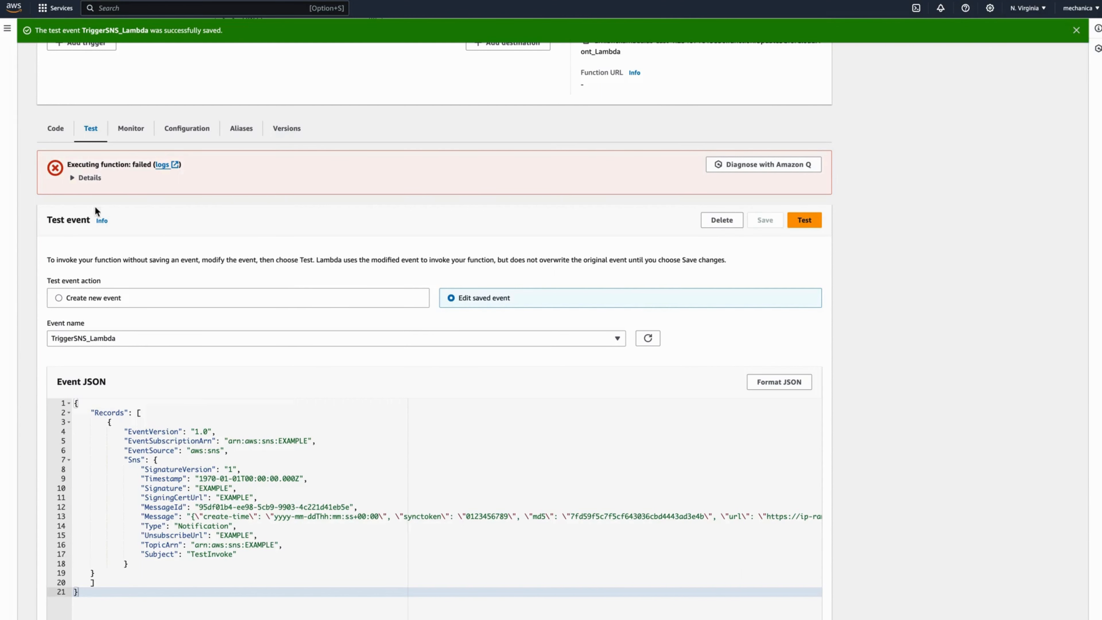
# - Copy the hash the failed test run actually computed from its execution details
pyautogui.click(83, 182)
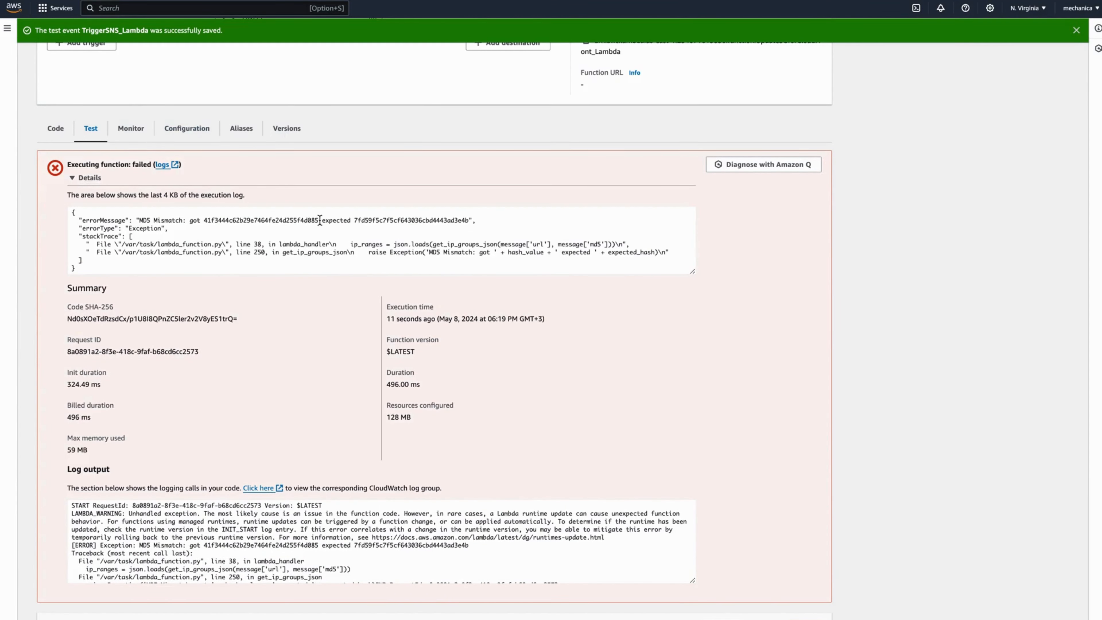
pyautogui.moveTo(317, 219); pyautogui.dragTo(204, 220)
pyautogui.press('super+c')
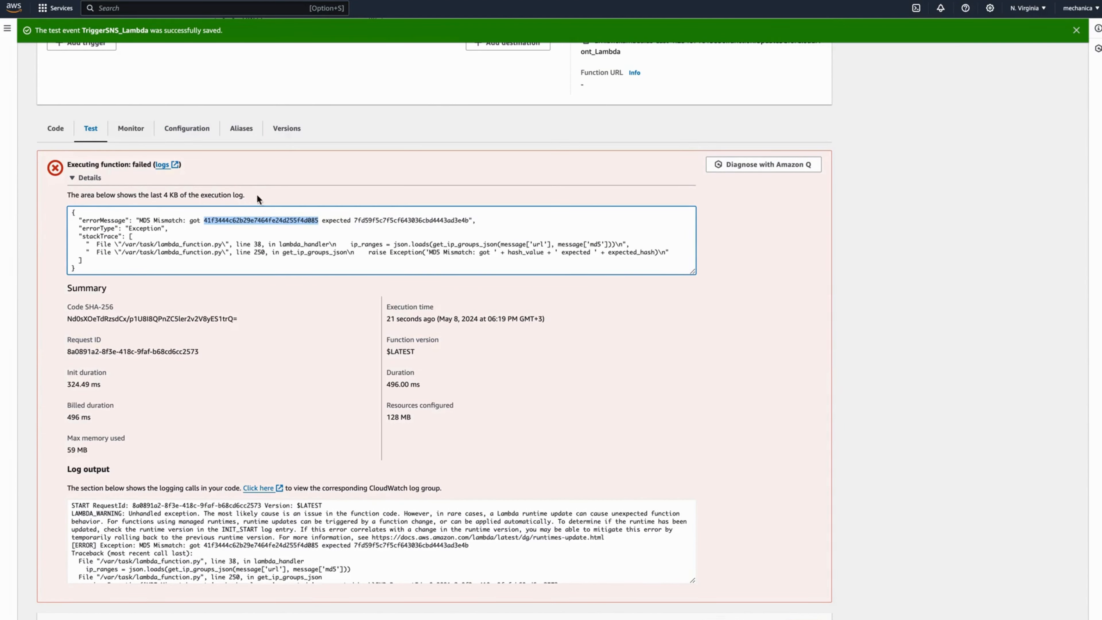
pyautogui.scroll(-9, 332, 243)
pyautogui.scroll(-2, 334, 261)
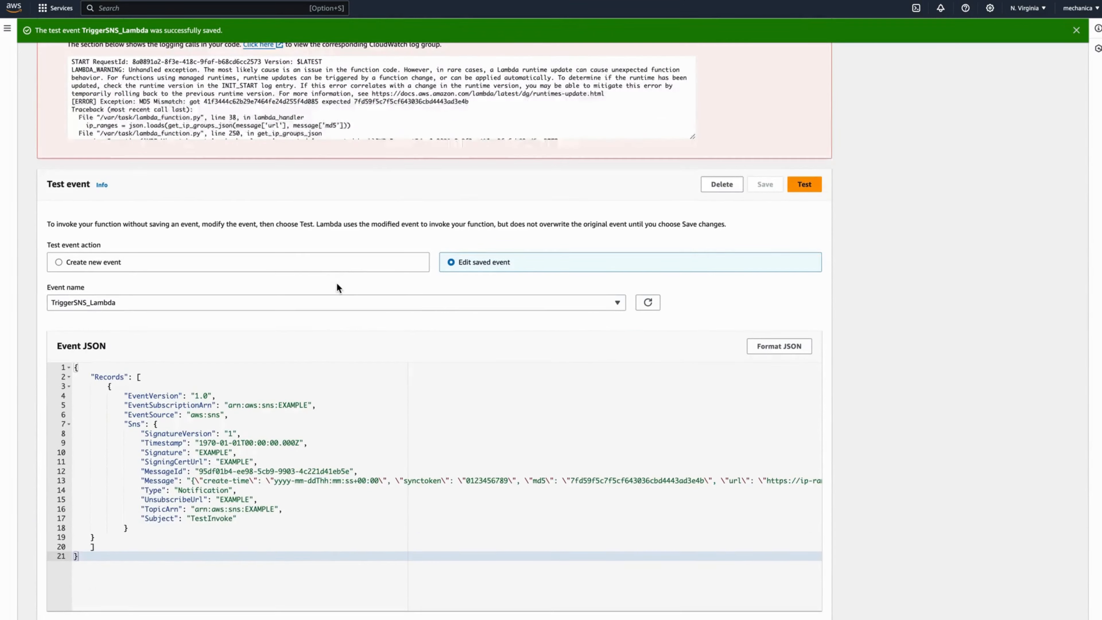
# - Replace the event's md5 with 41f3444c62b29e7464fe24d255f4d085, save the event, and rerun the test
pyautogui.click(772, 333)
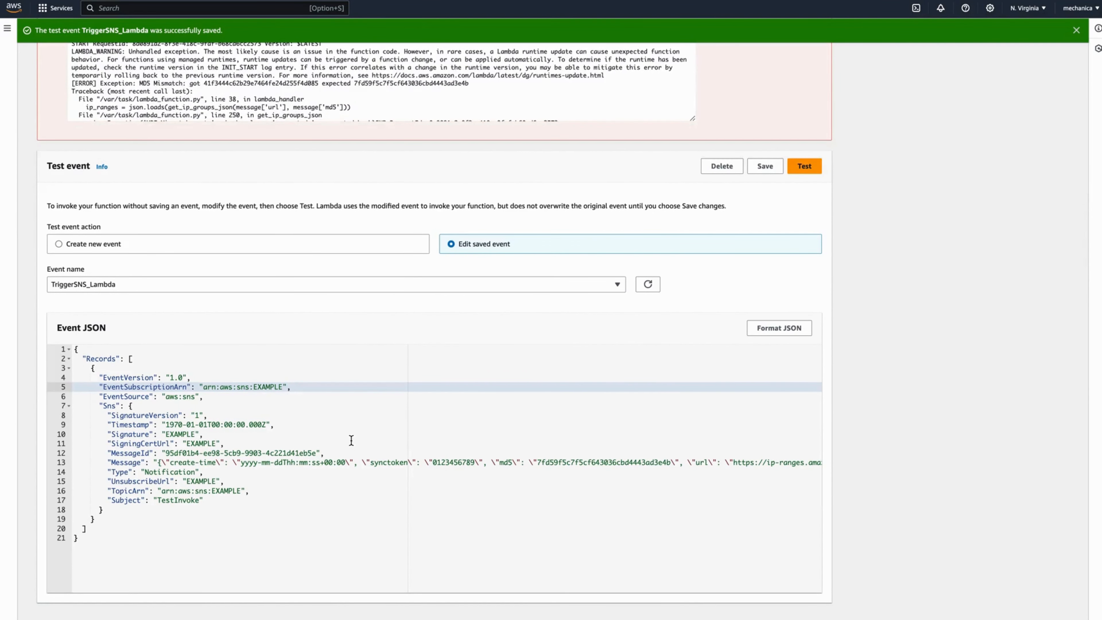
pyautogui.moveTo(670, 462); pyautogui.dragTo(537, 461)
pyautogui.press('BackSpace')
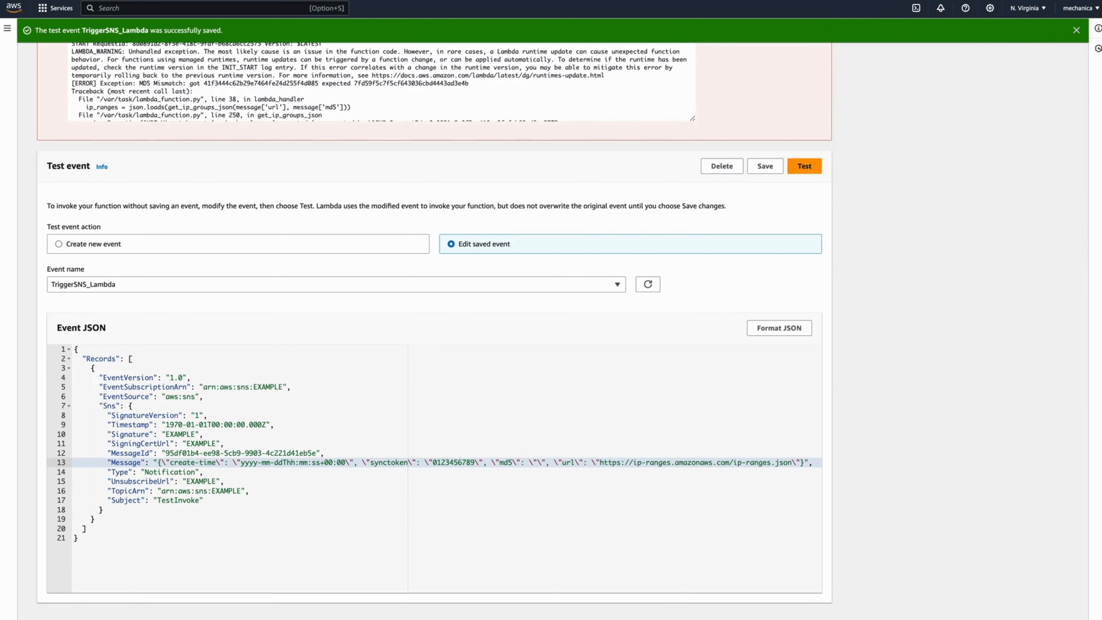
pyautogui.press('super+v')
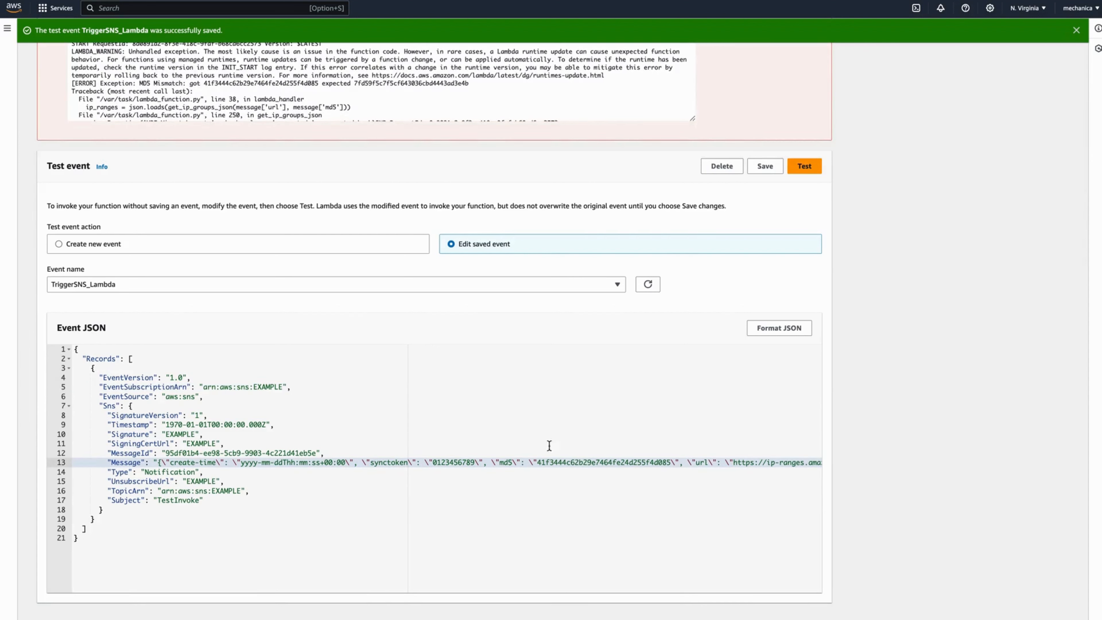
pyautogui.click(764, 168)
pyautogui.click(804, 166)
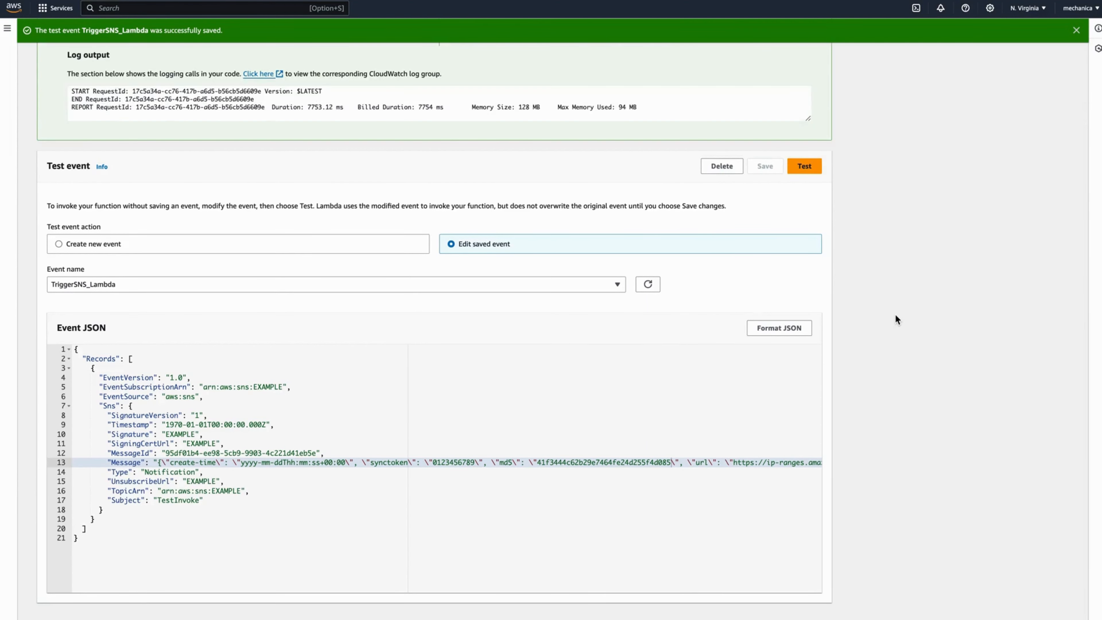
pyautogui.scroll(5, 895, 315)
pyautogui.scroll(1, 895, 320)
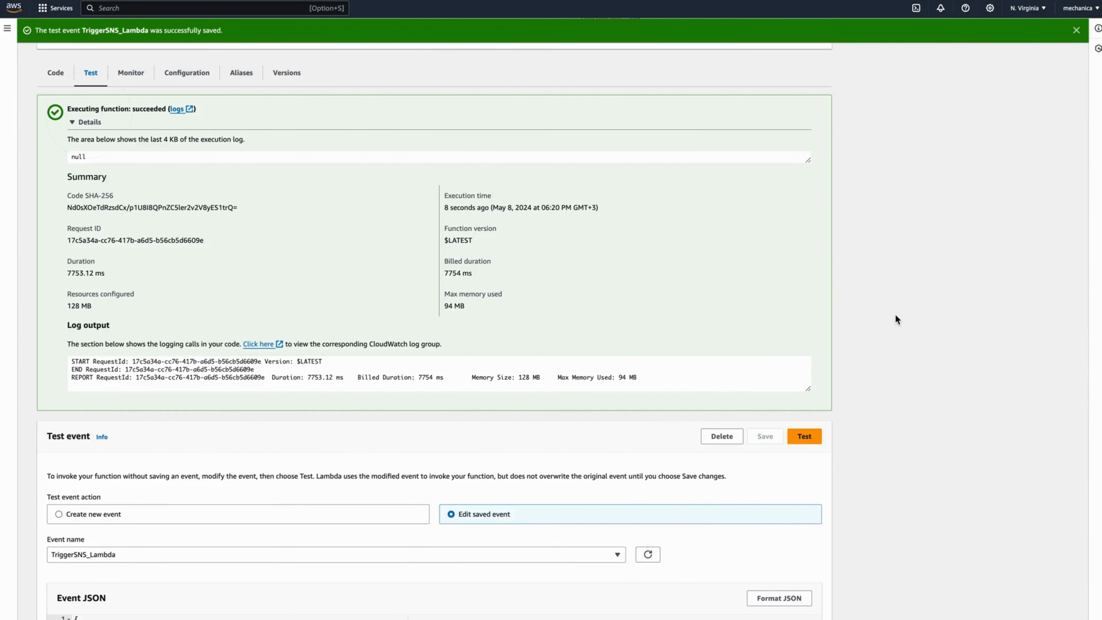
pyautogui.scroll(3, 896, 316)
pyautogui.click(1080, 18)
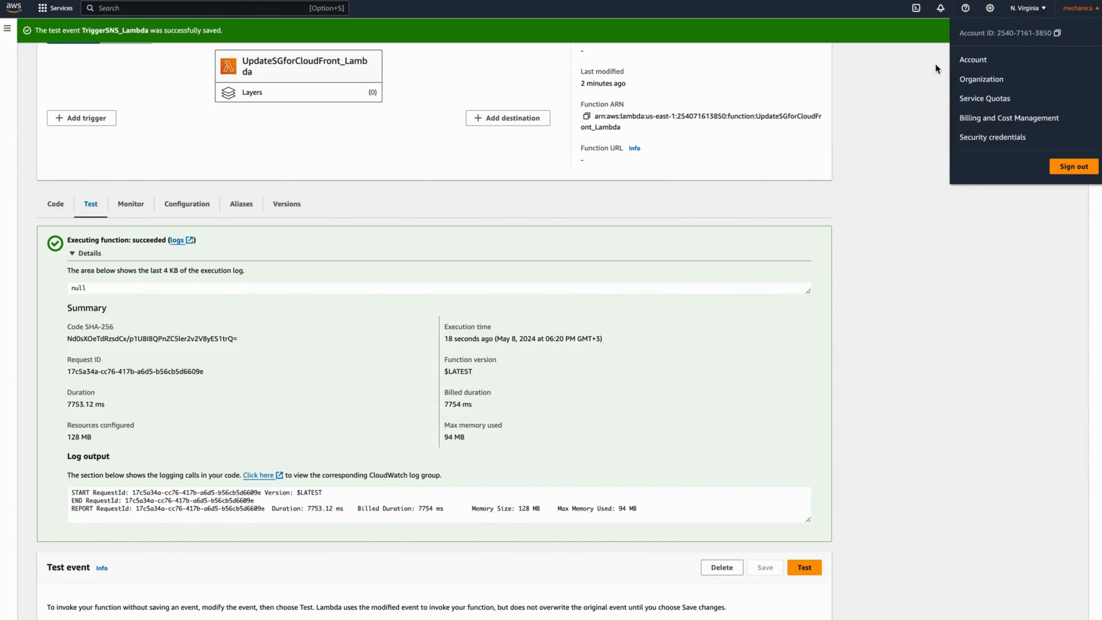
pyautogui.click(920, 70)
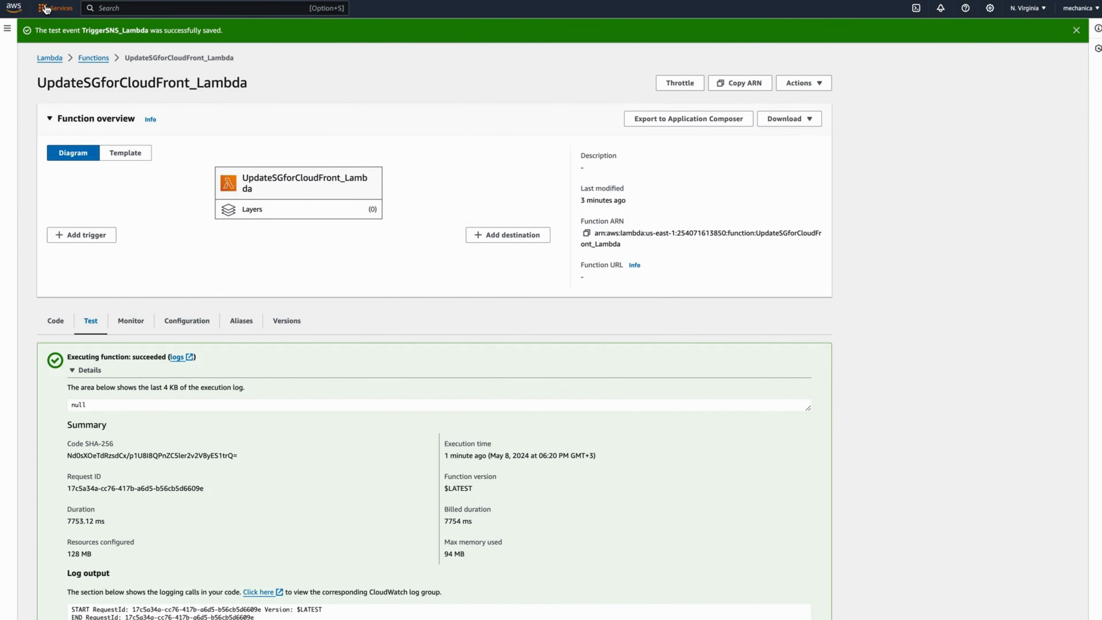
# - List the EC2 Security Groups with the region switched to Europe (Ireland)
pyautogui.click(50, 8)
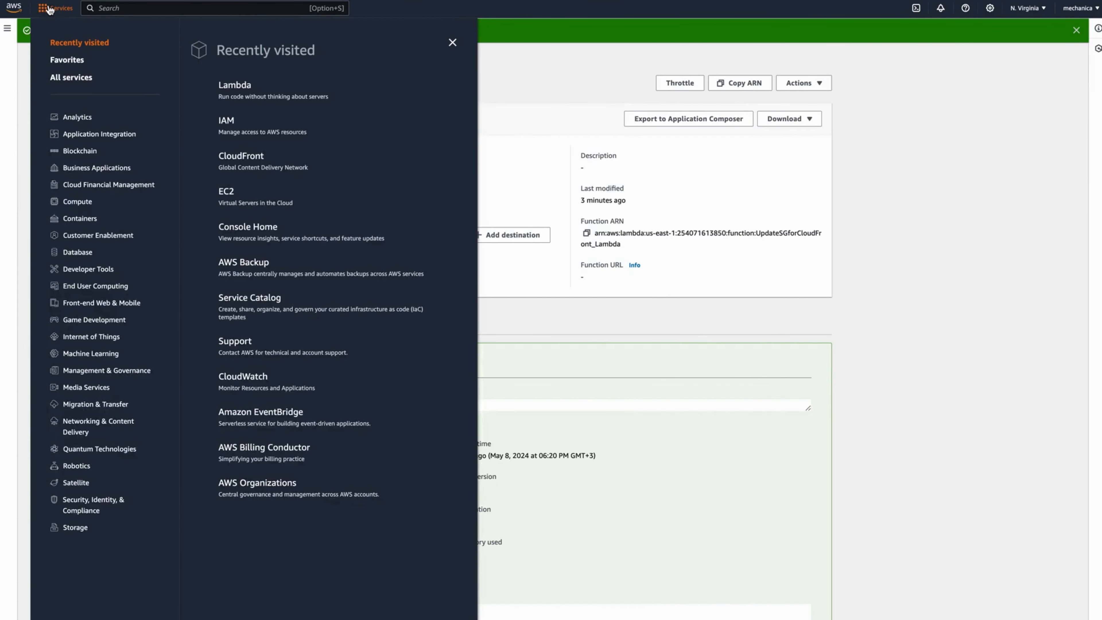
pyautogui.click(226, 192)
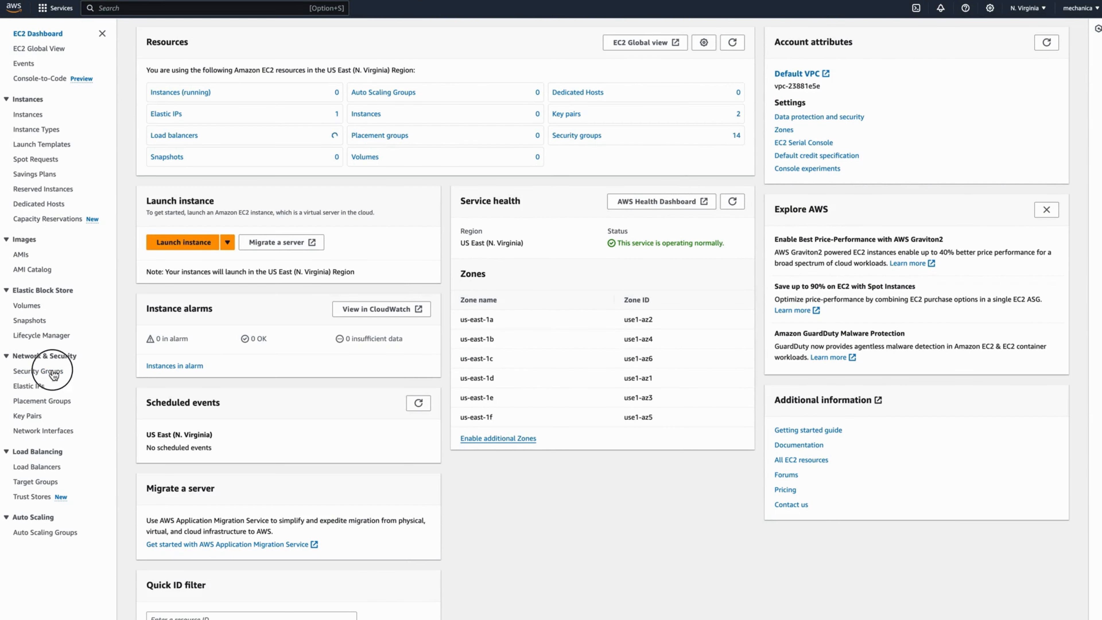
pyautogui.click(53, 374)
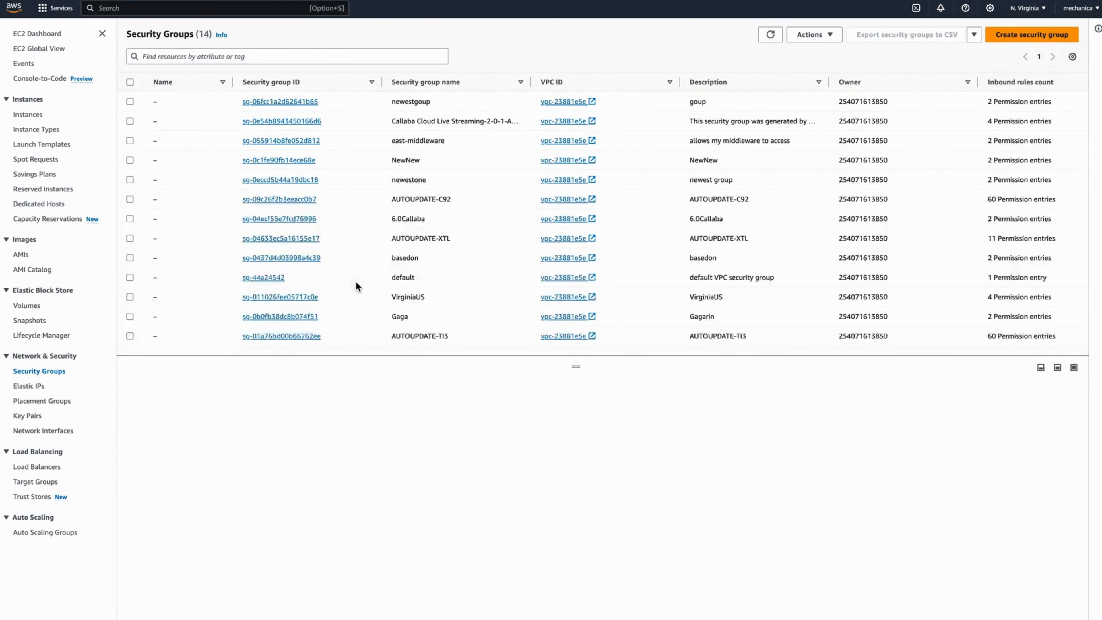
pyautogui.click(1021, 10)
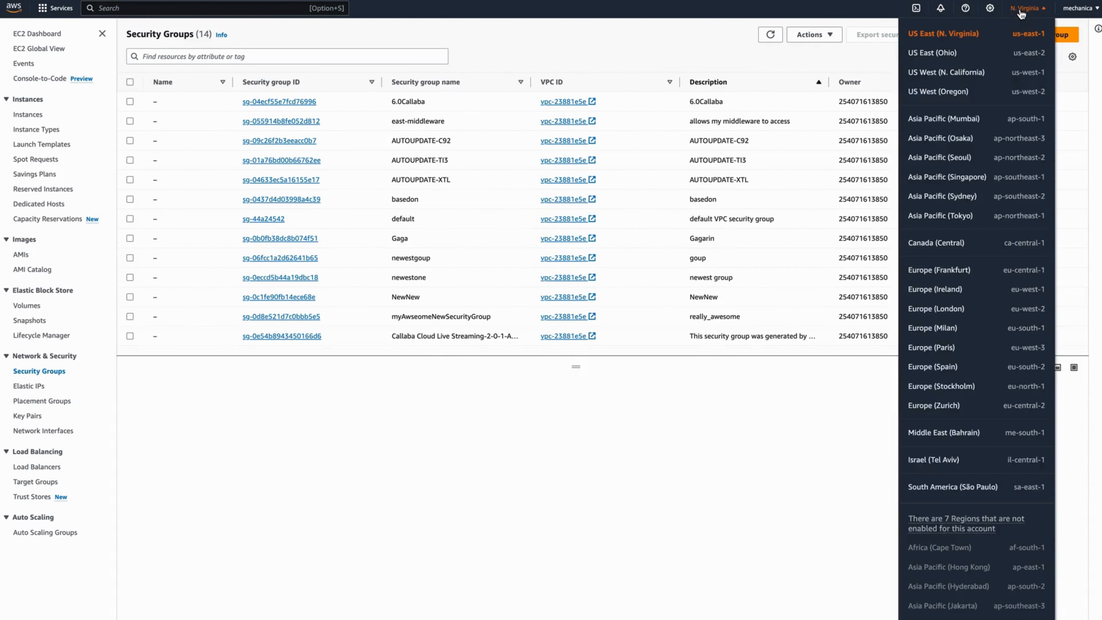
pyautogui.click(947, 290)
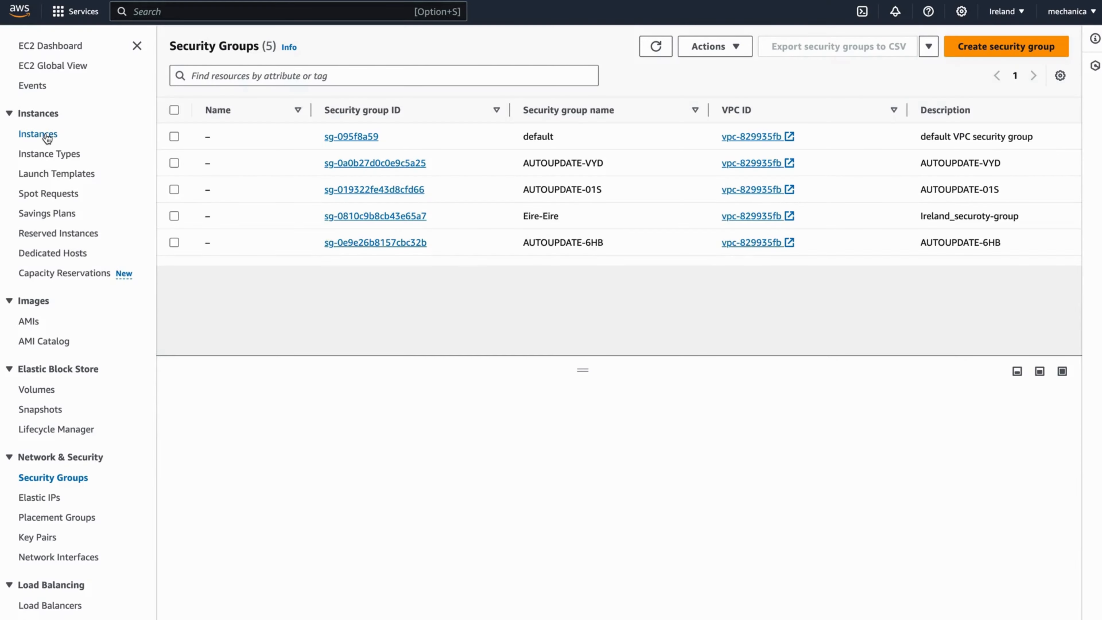
# - Attach the AUTOUPDATE-VYD security group to running instance i-0e13e38df7710cb6a
pyautogui.click(46, 136)
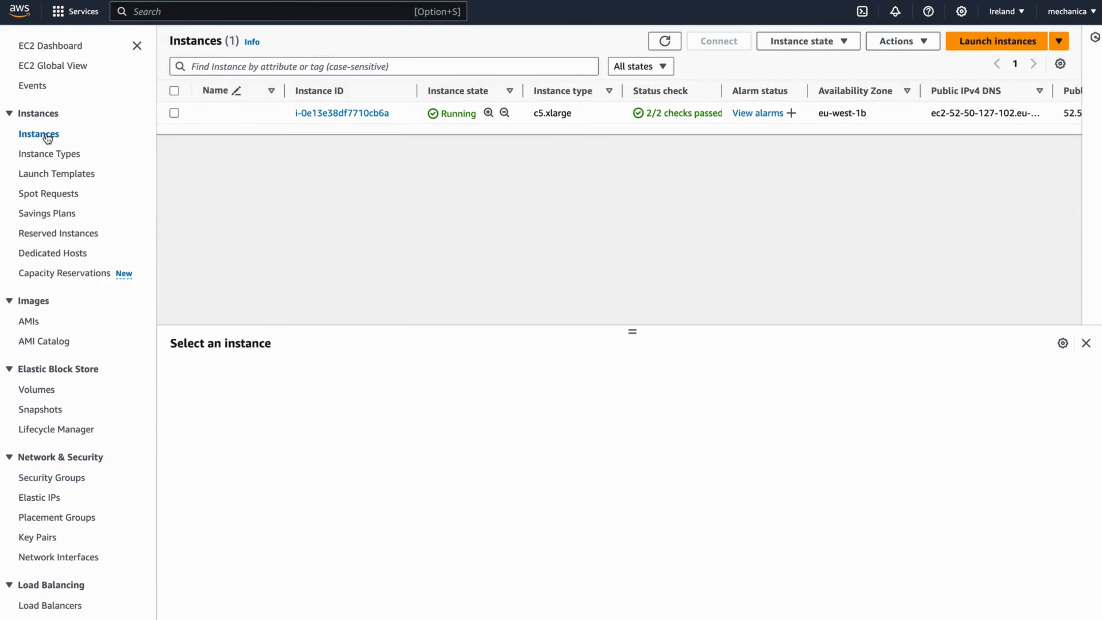
pyautogui.click(173, 113)
pyautogui.click(894, 43)
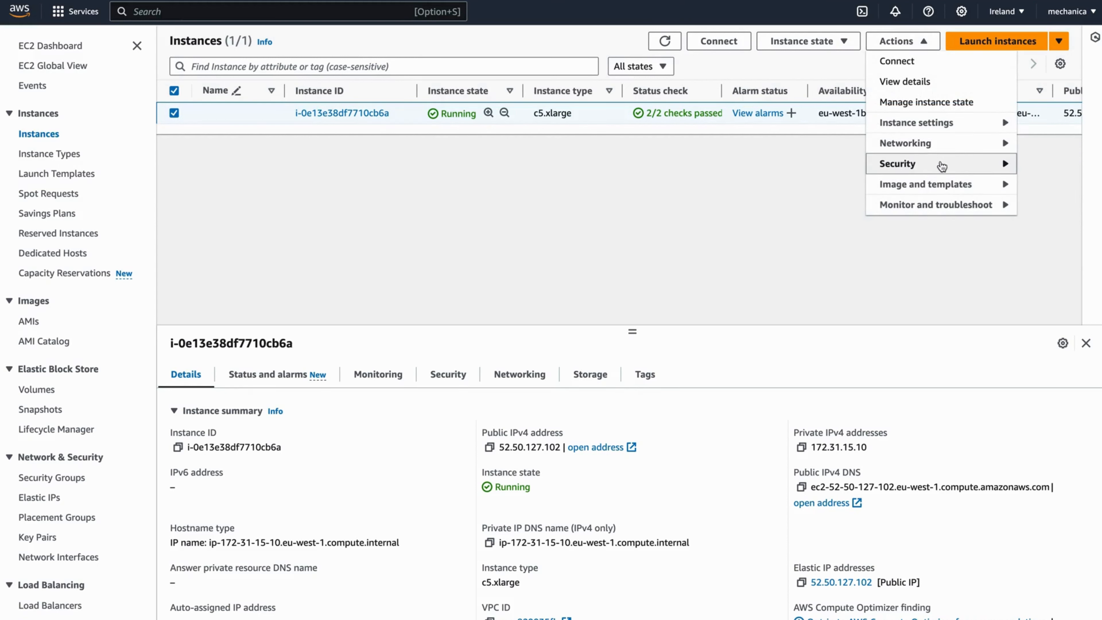
pyautogui.moveTo(1005, 167)
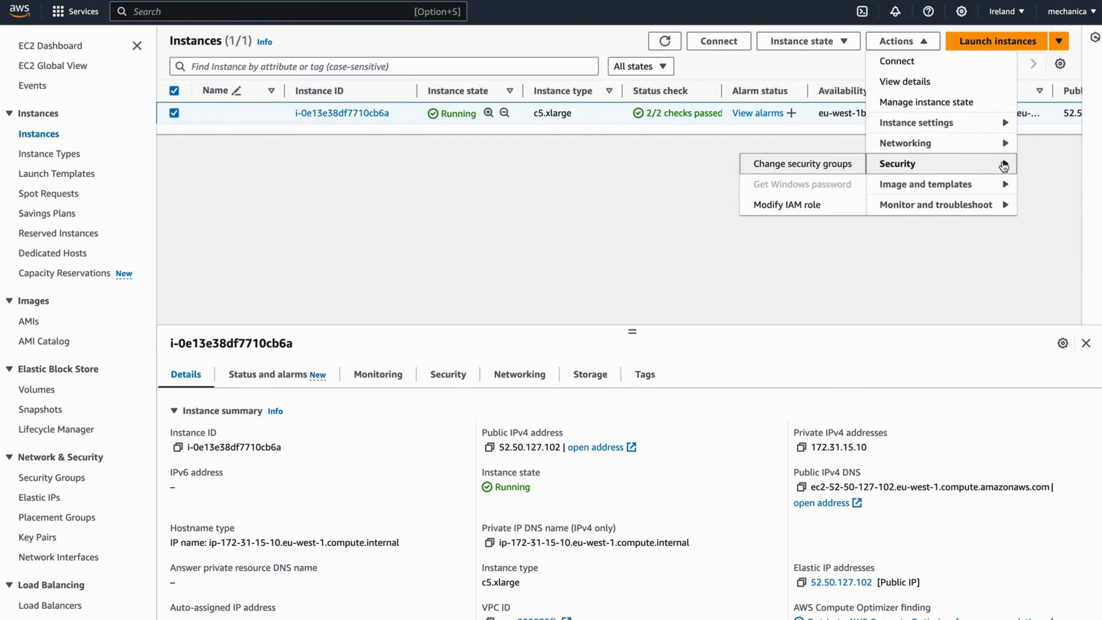
pyautogui.click(831, 167)
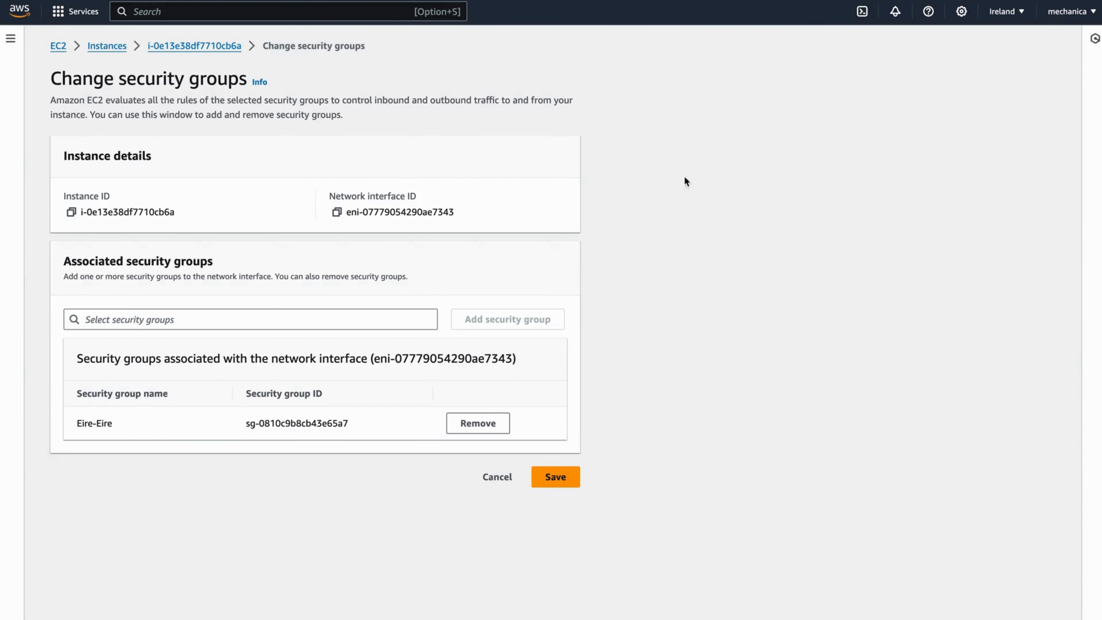
pyautogui.click(180, 314)
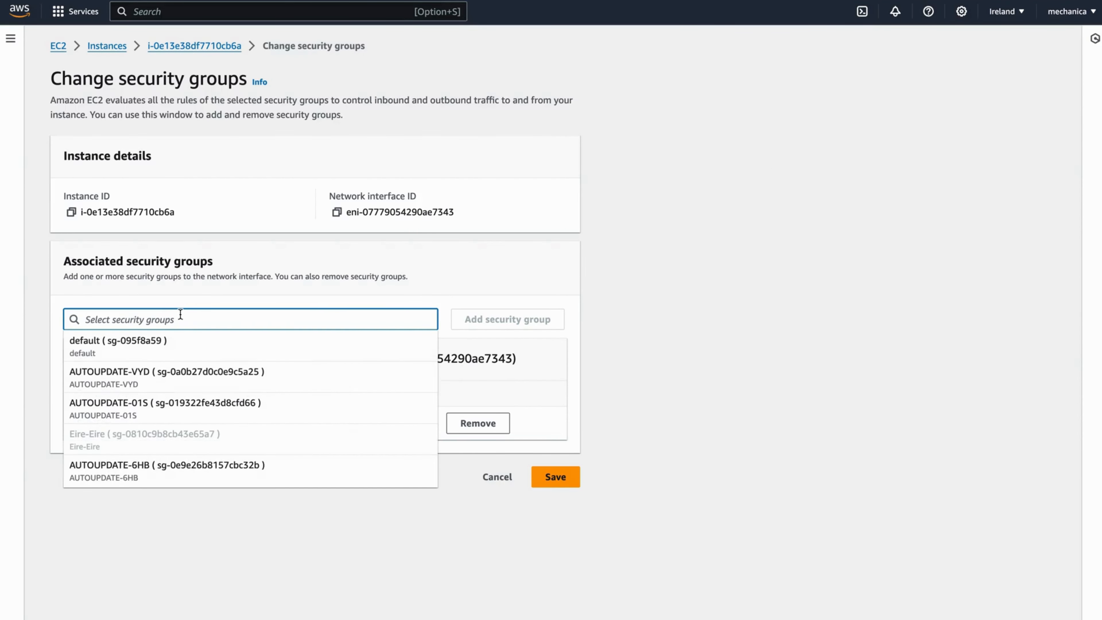
pyautogui.click(207, 373)
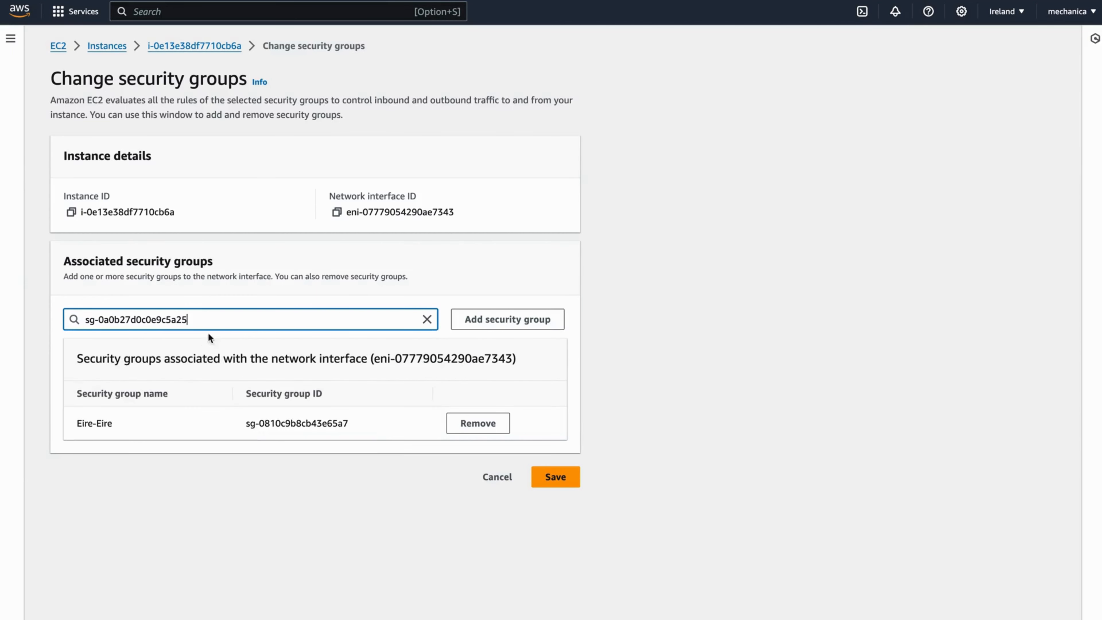
pyautogui.click(503, 320)
# - Add the AUTOUPDATE-01S group too and save the instance's security groups
pyautogui.click(251, 322)
pyautogui.moveTo(251, 322); pyautogui.dragTo(51, 319)
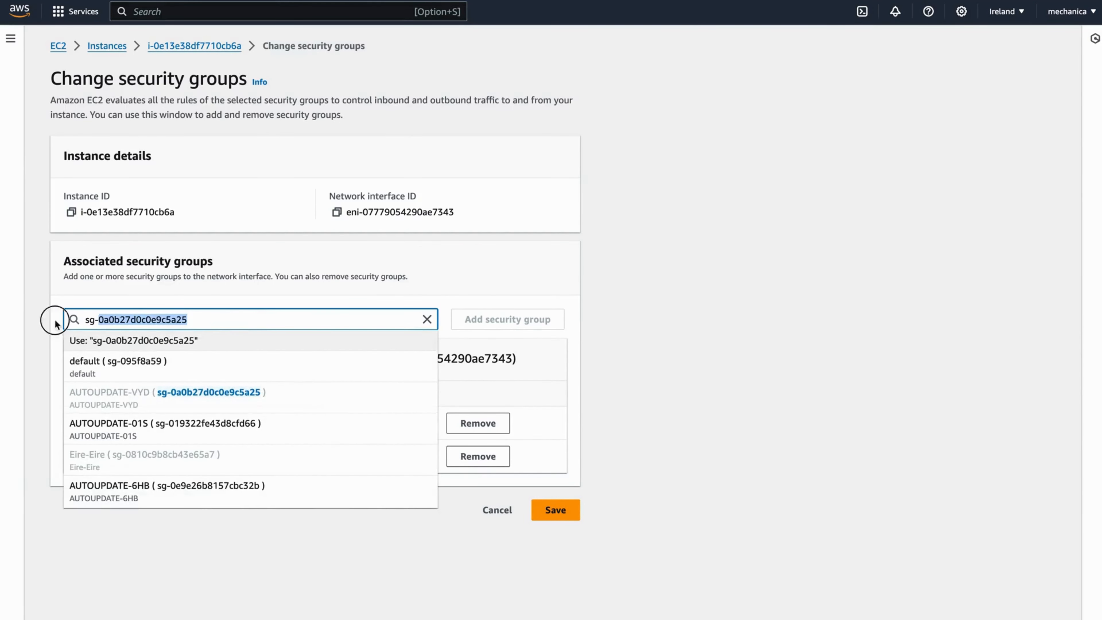
pyautogui.press('BackSpace')
pyautogui.click(156, 406)
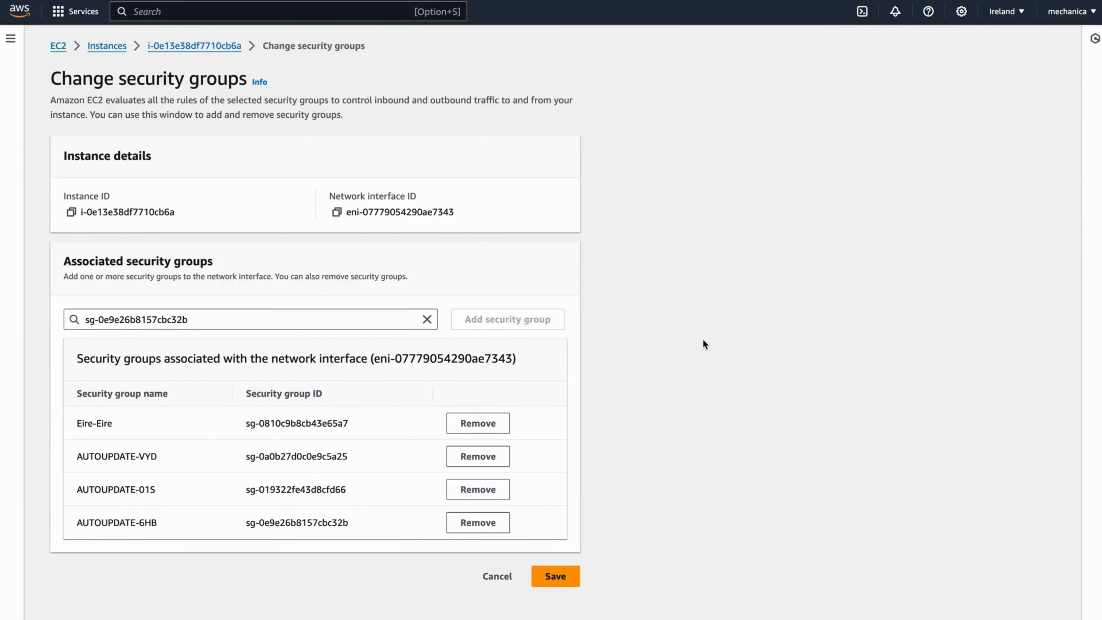
pyautogui.click(562, 575)
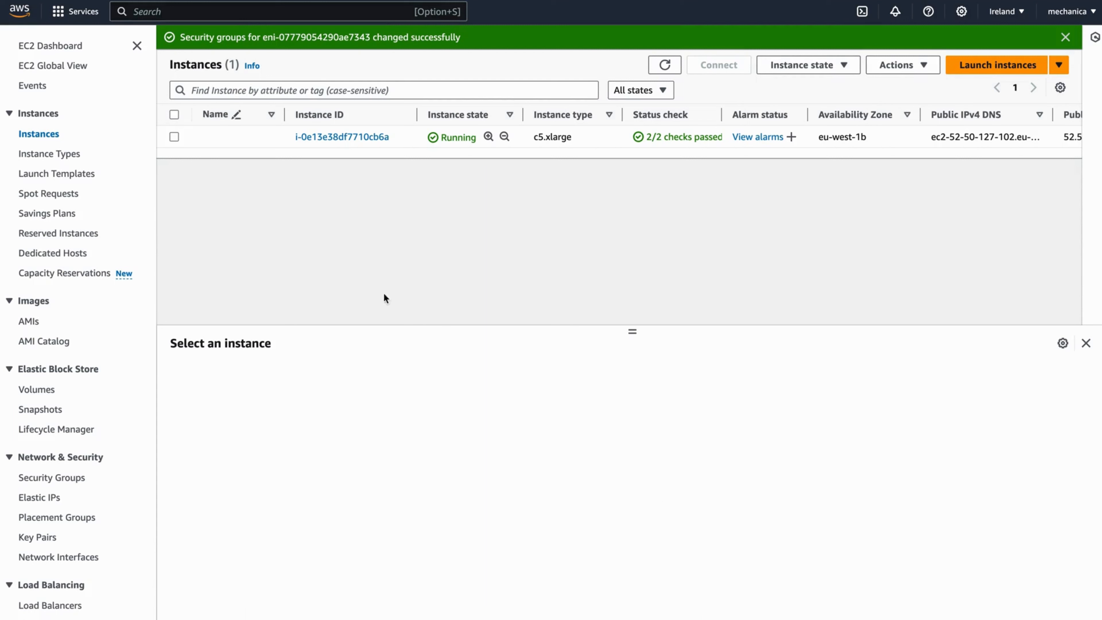
# - Open the Eire-Eire security group (sg-0810c9b8cb43e65a7) from the instance's Security details
pyautogui.click(174, 136)
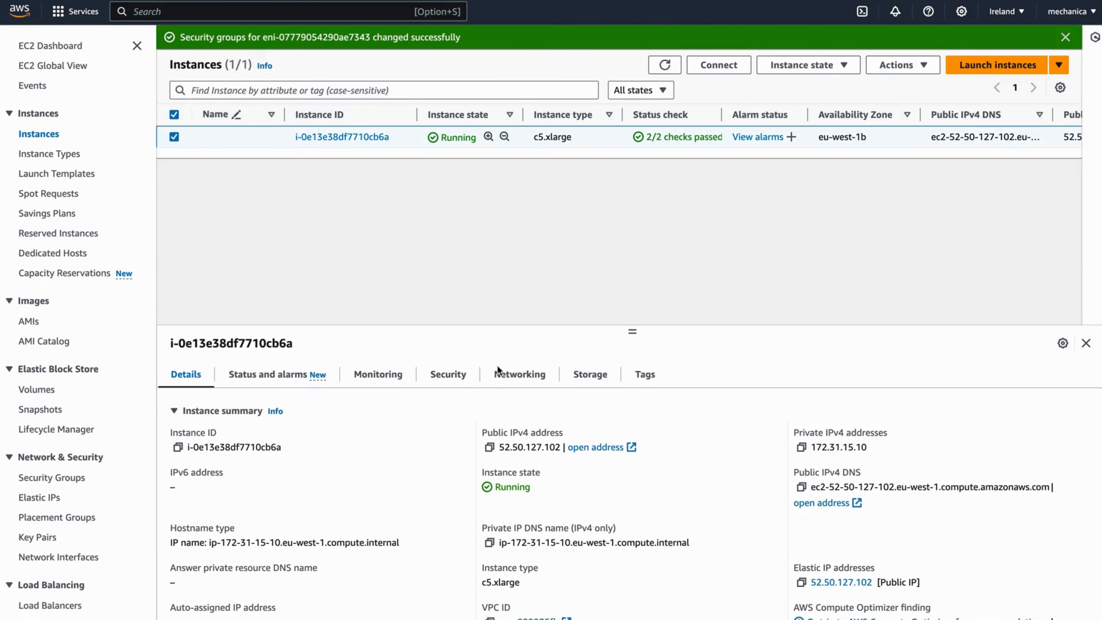
pyautogui.click(451, 374)
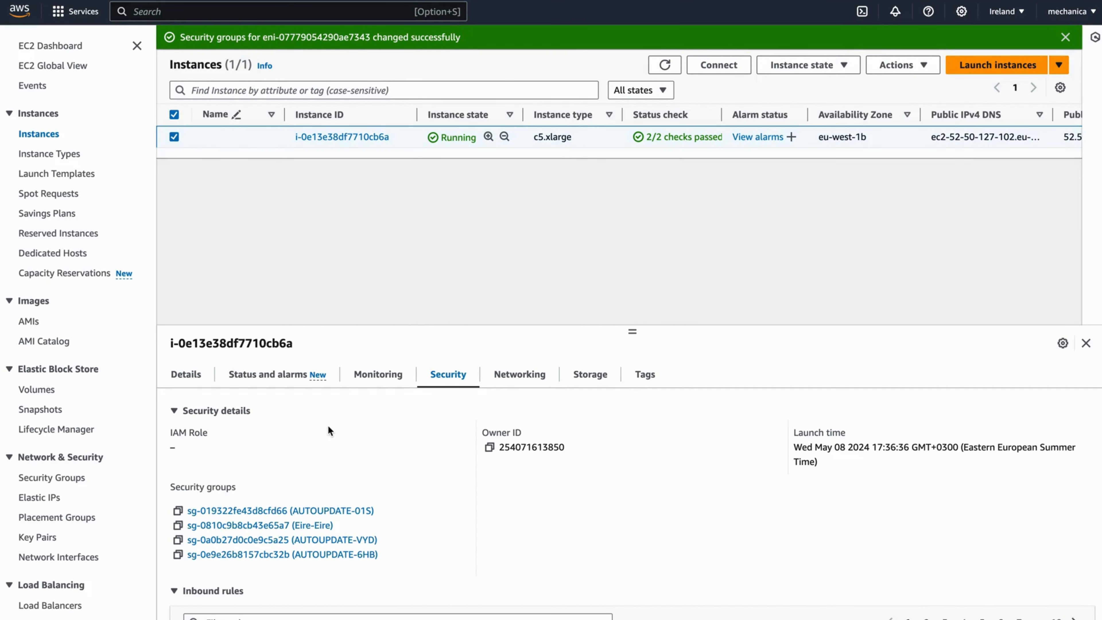
pyautogui.click(223, 525)
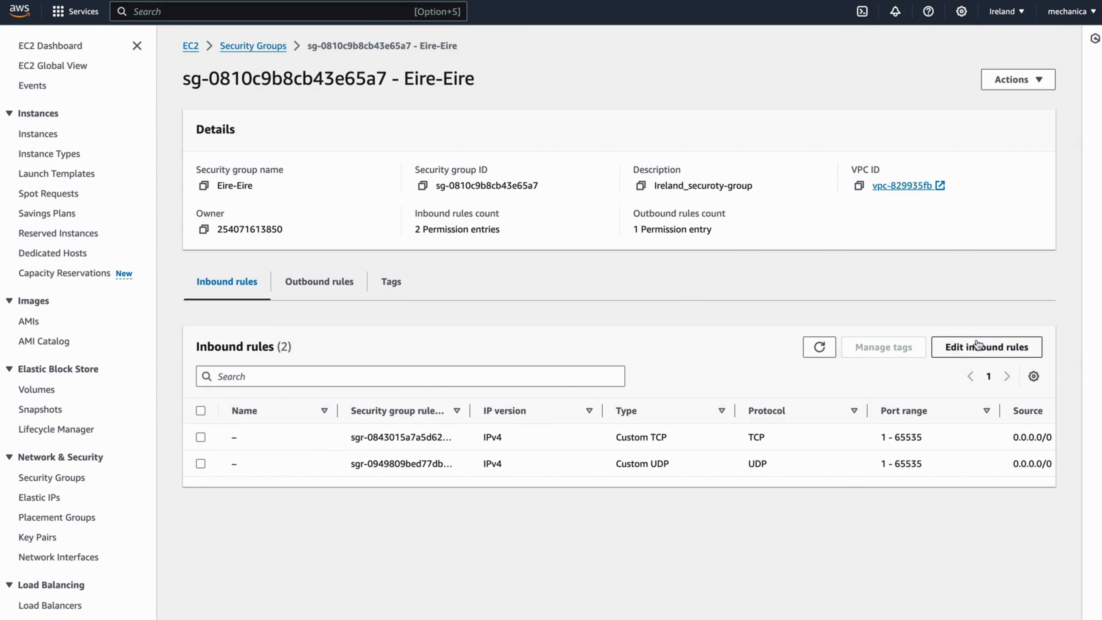
# - Add a Custom UDP inbound rule for port 1935 from 0.0.0.0/0
pyautogui.click(967, 347)
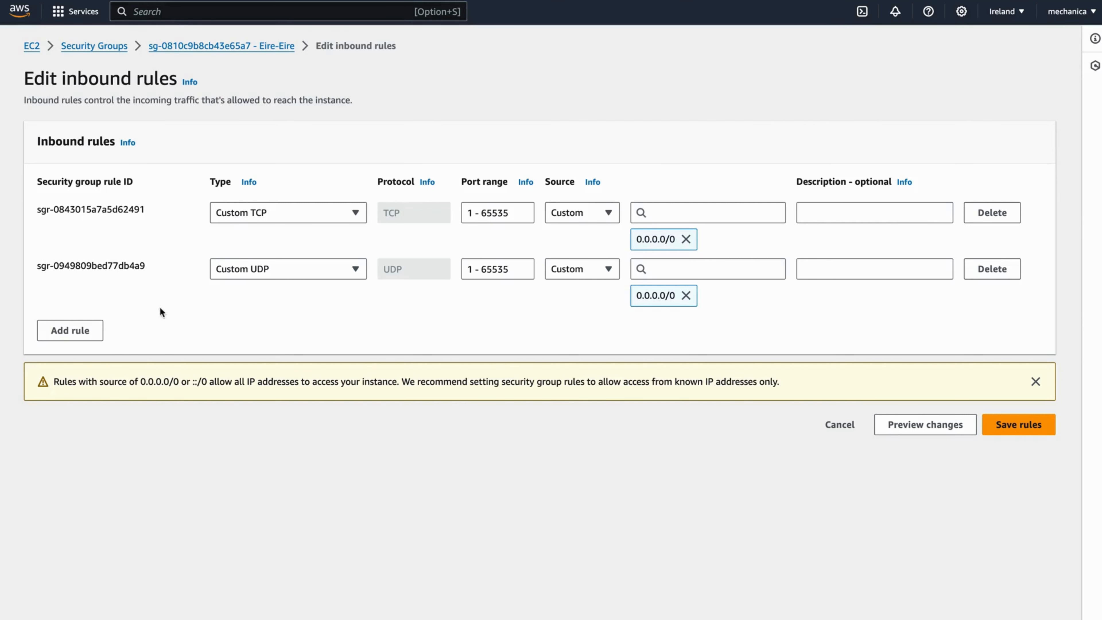
pyautogui.click(86, 331)
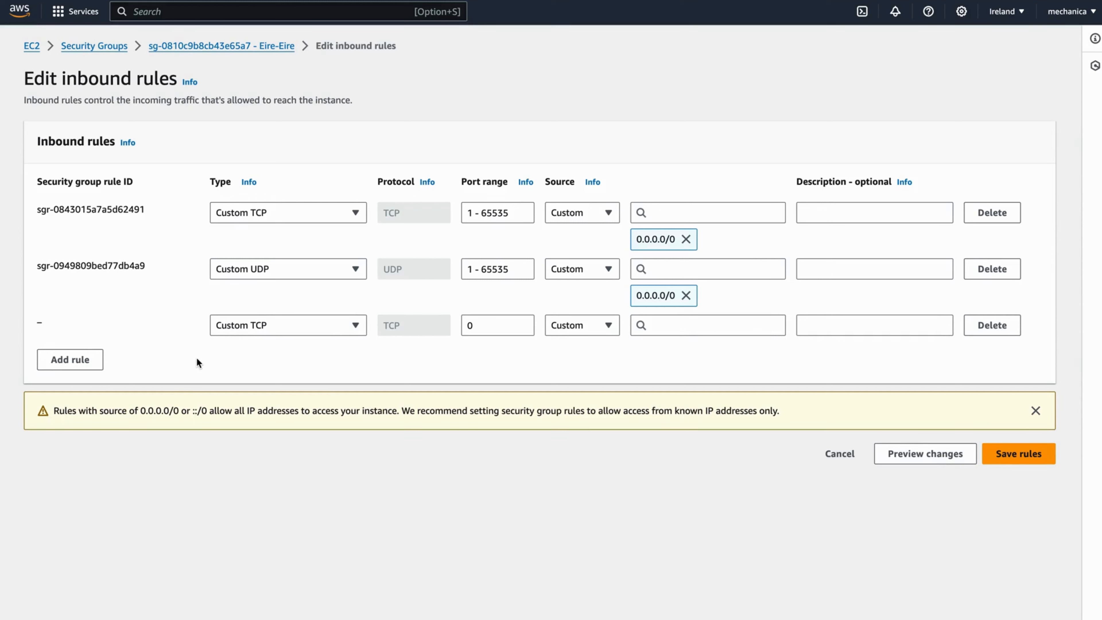
pyautogui.click(253, 324)
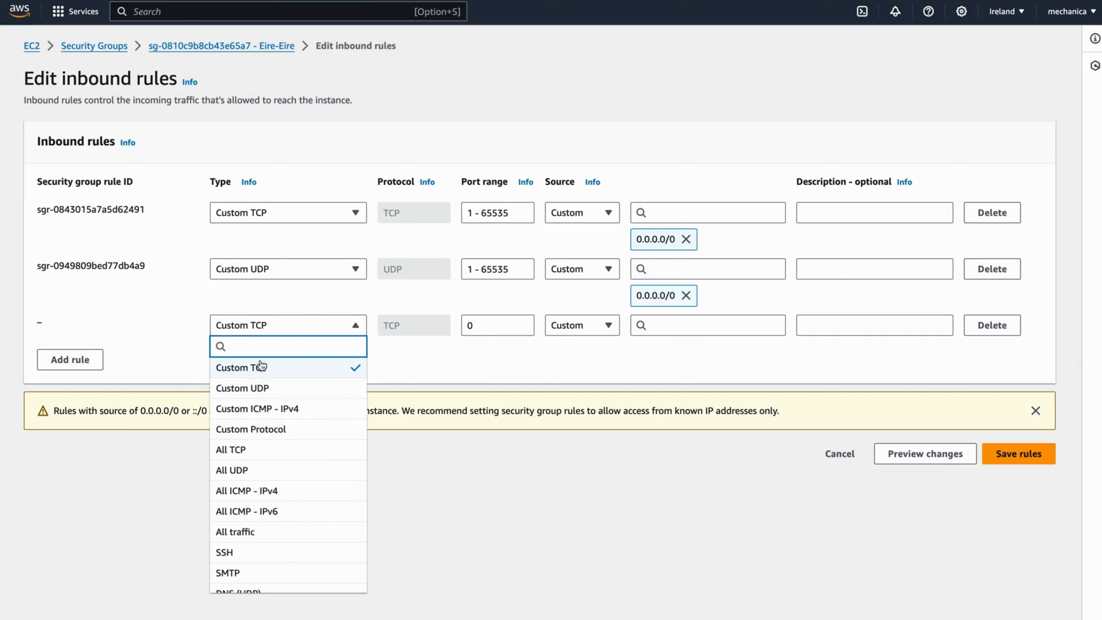
pyautogui.click(256, 388)
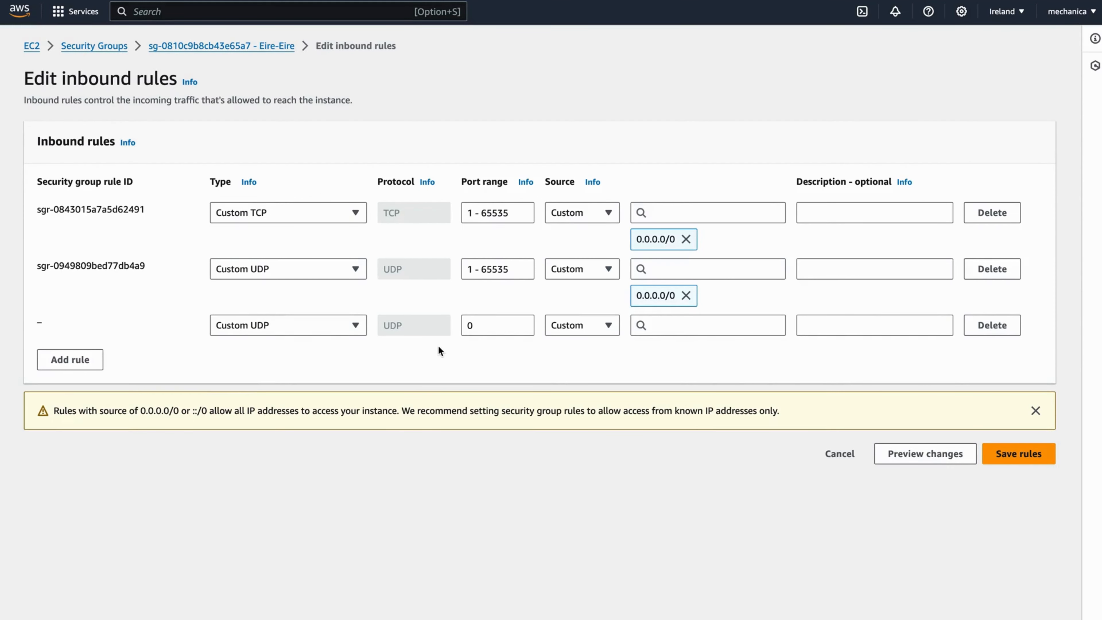
pyautogui.click(491, 325)
pyautogui.press('BackSpace')
pyautogui.write('1935')
pyautogui.click(646, 328)
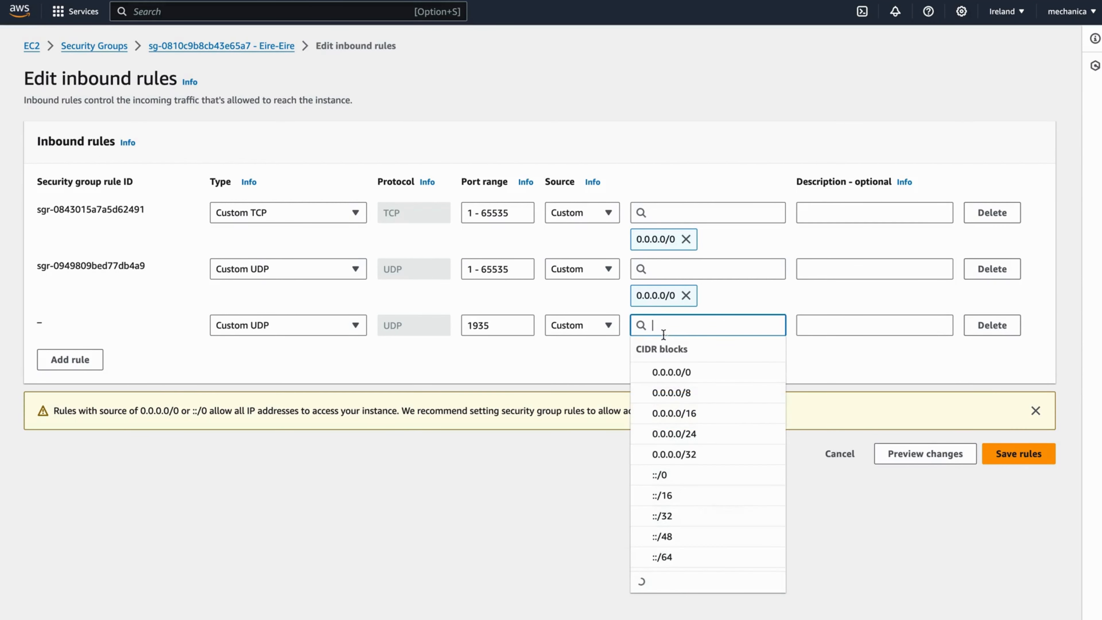
pyautogui.click(667, 368)
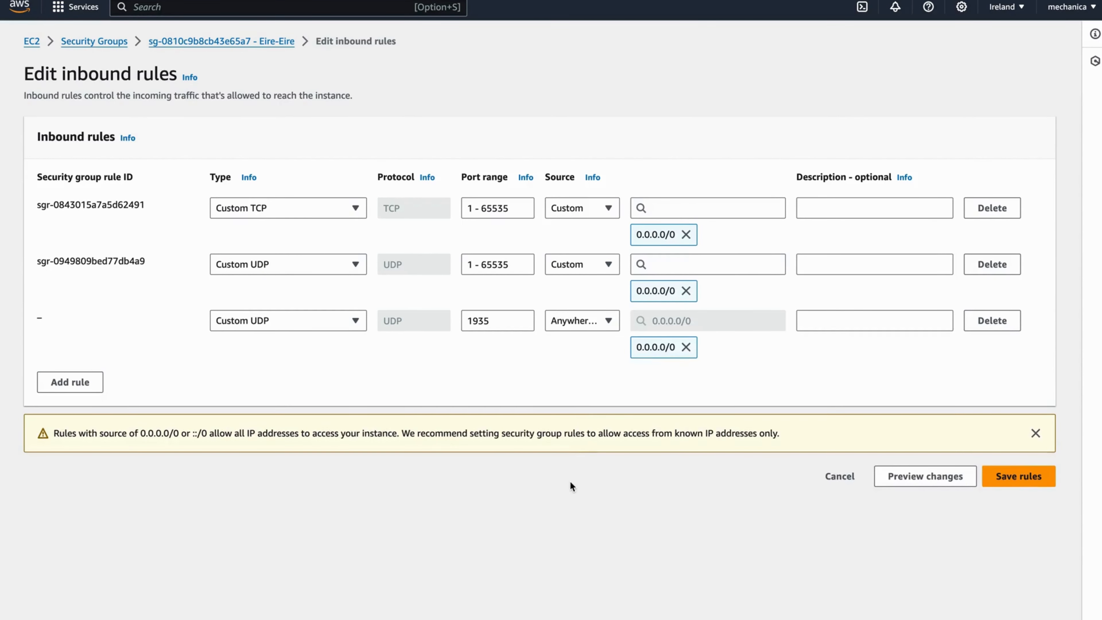
# - Add a Custom TCP inbound rule for port 1945 from 0.0.0.0/0 and save the rules
pyautogui.click(81, 384)
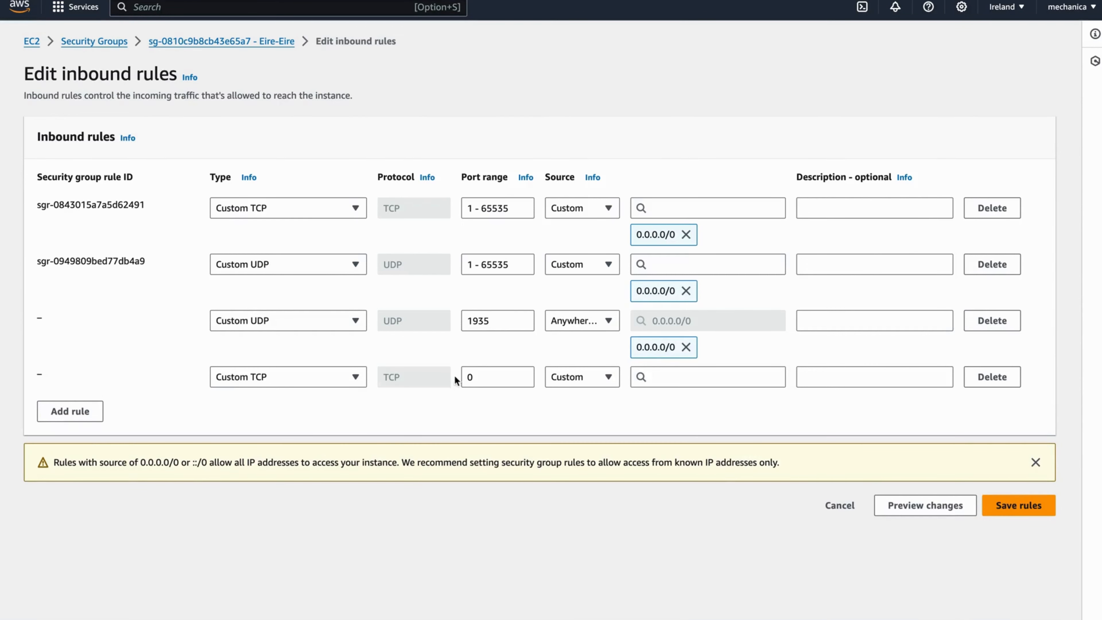
pyautogui.doubleClick(471, 377)
pyautogui.write('1945')
pyautogui.click(700, 422)
pyautogui.click(678, 368)
pyautogui.click(705, 419)
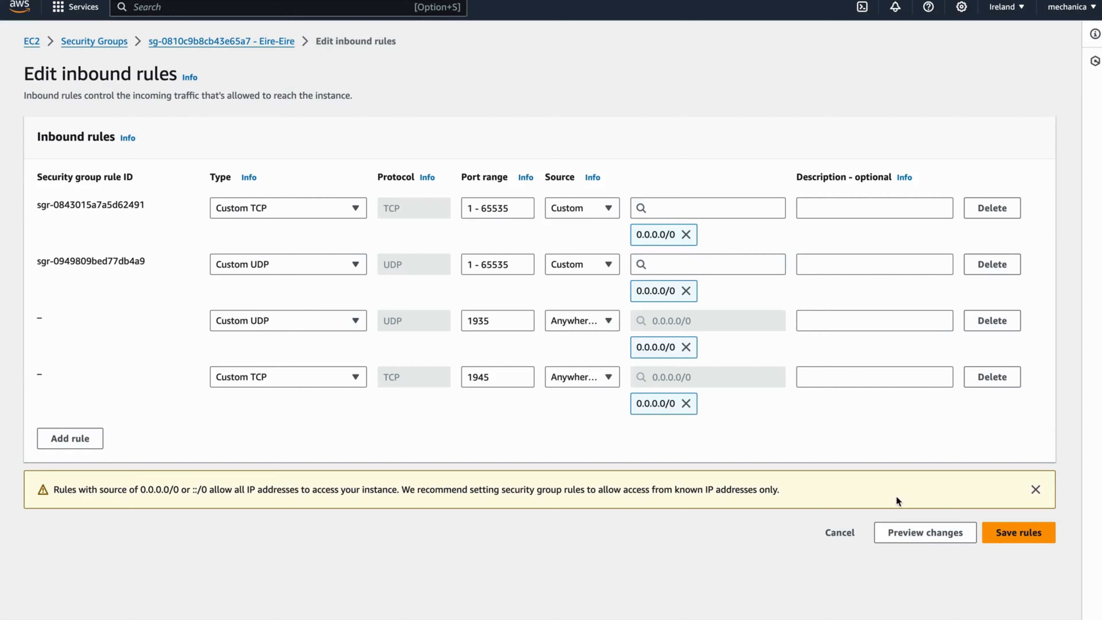
pyautogui.click(1015, 533)
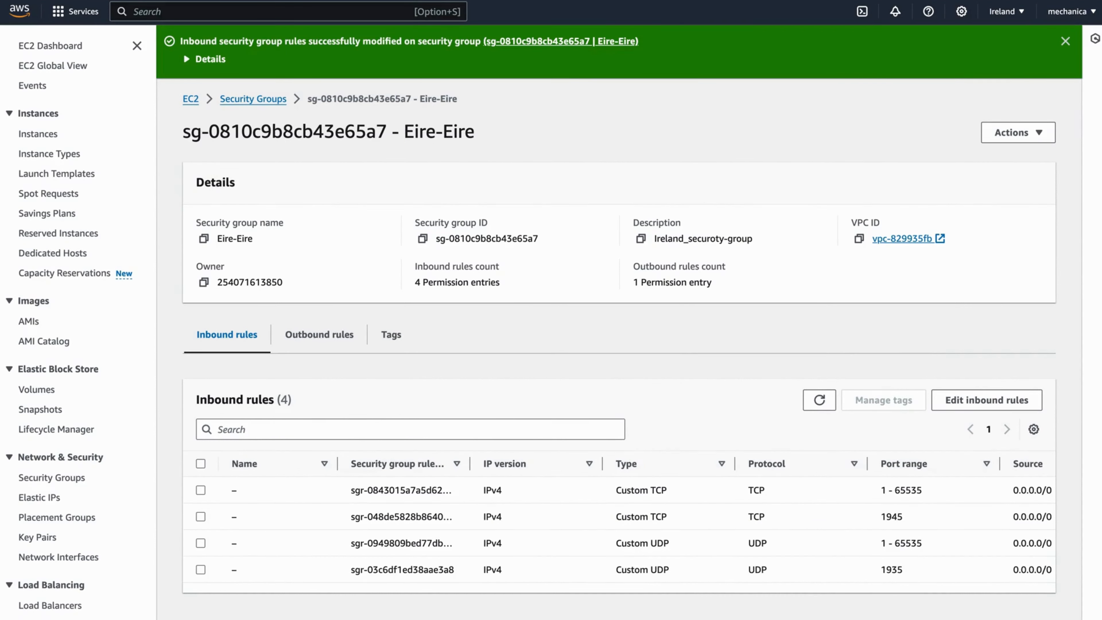
# - Create a root access key under Security credentials and download it as rootkey.csv
pyautogui.click(1068, 12)
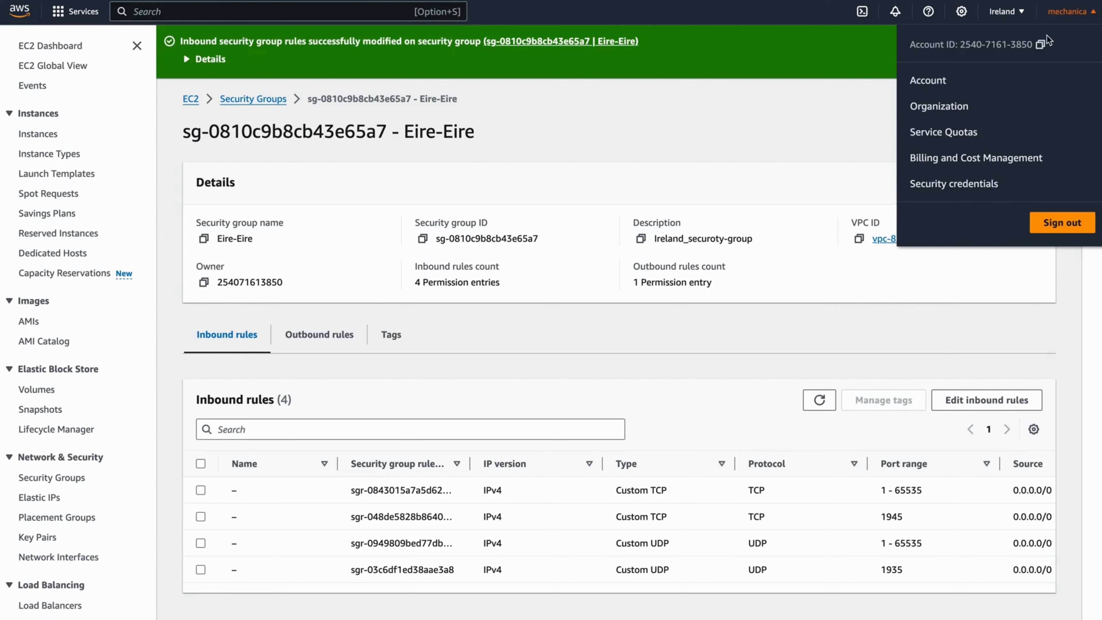
pyautogui.click(935, 186)
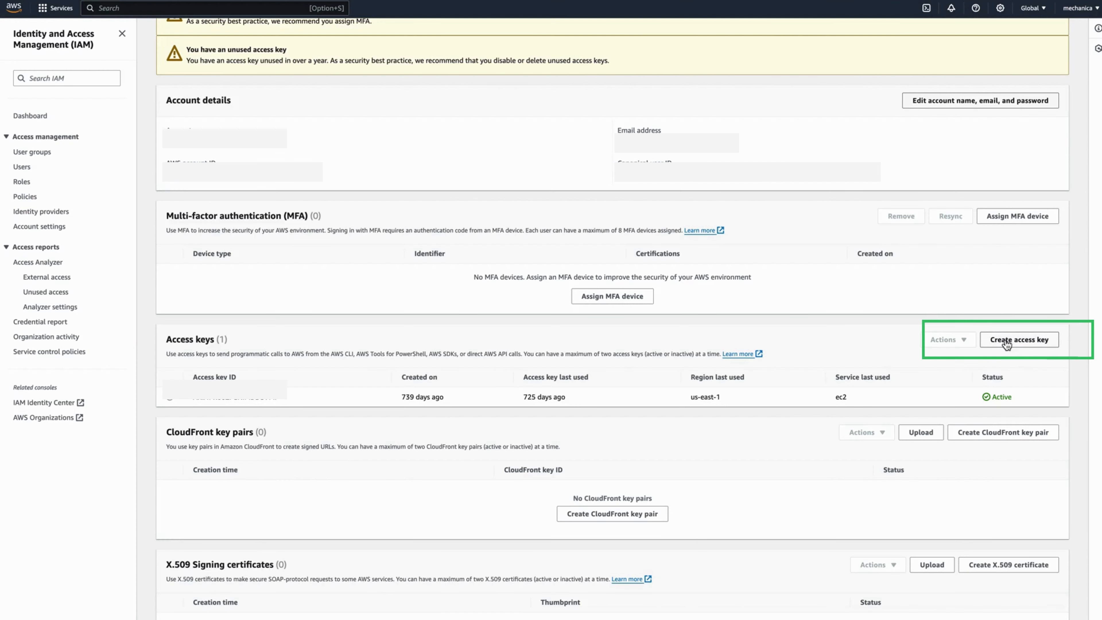
pyautogui.click(1006, 340)
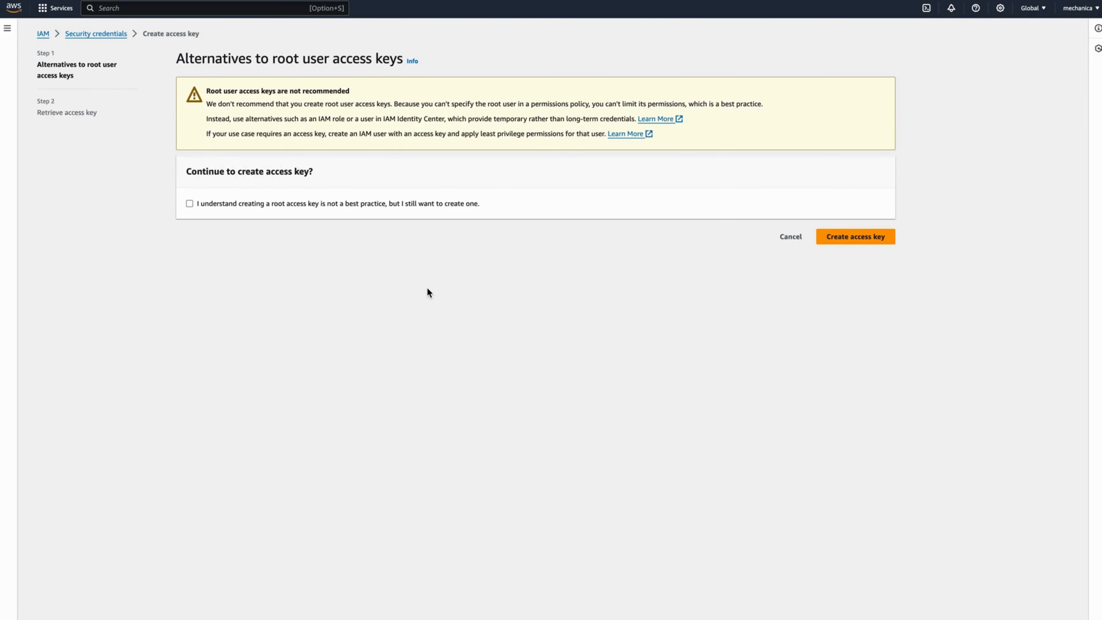
pyautogui.click(412, 207)
pyautogui.click(831, 239)
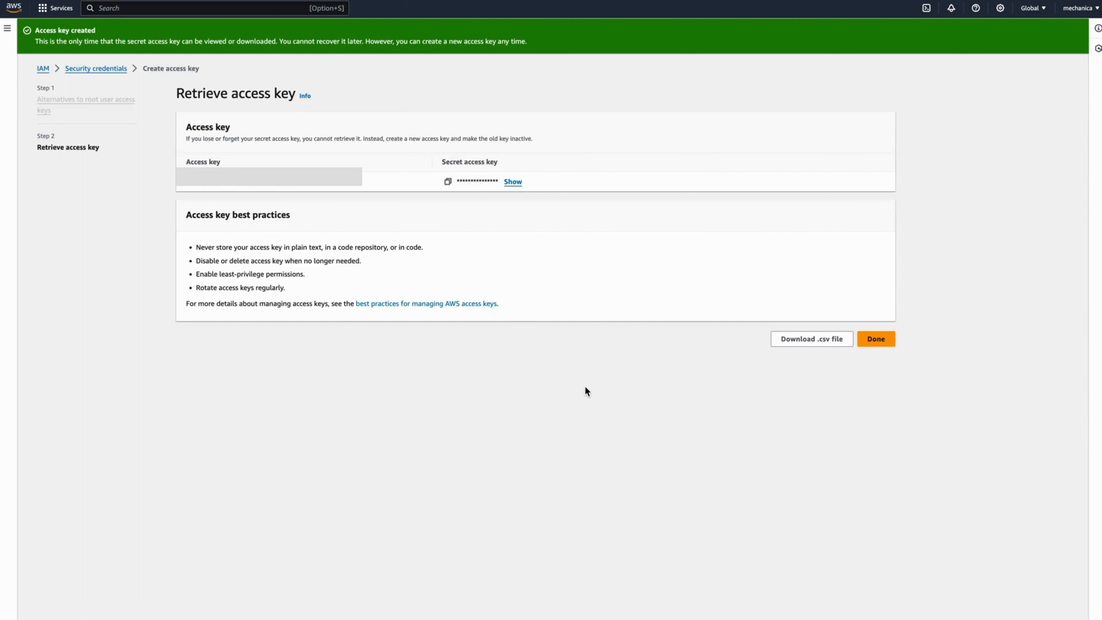
pyautogui.click(788, 339)
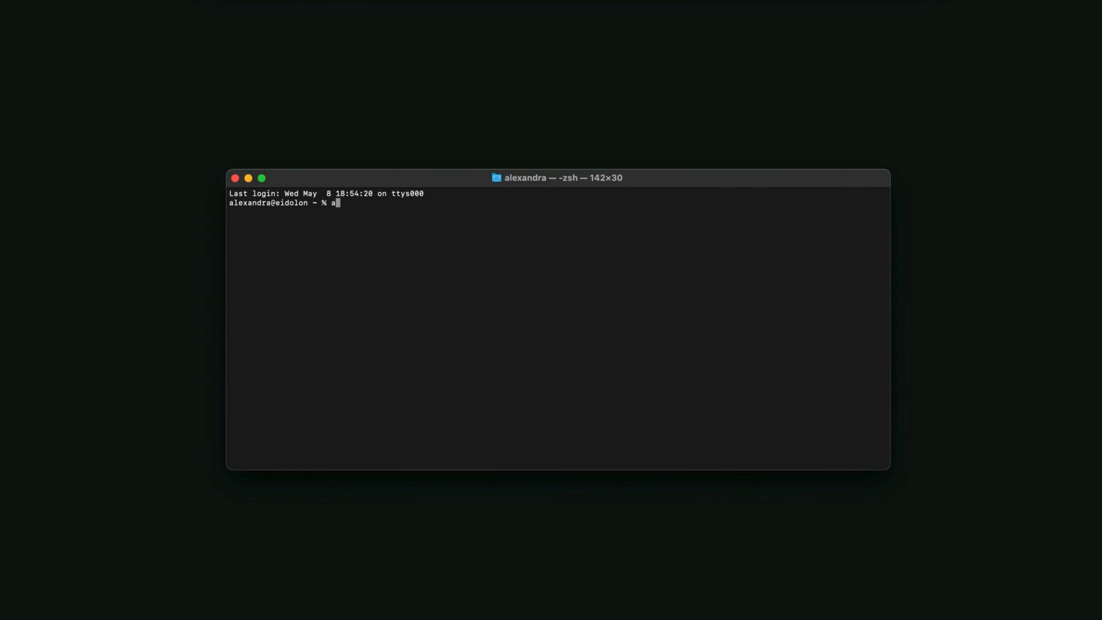
# - Run aws configure and paste in the new access key ID and secret access key
pyautogui.write('aws conf')
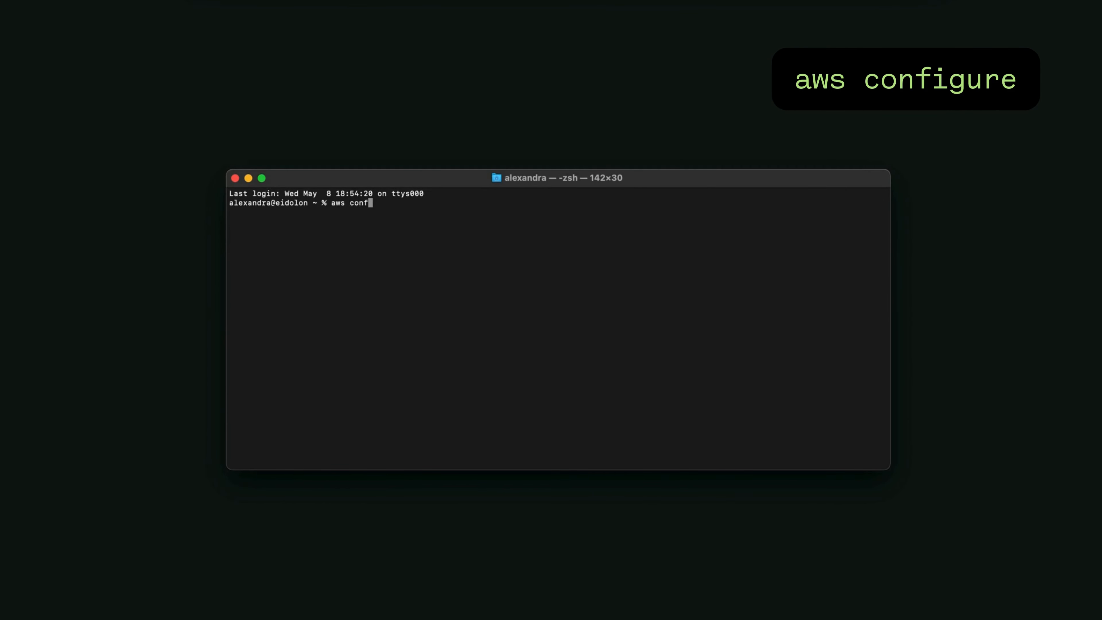
pyautogui.write('igure')
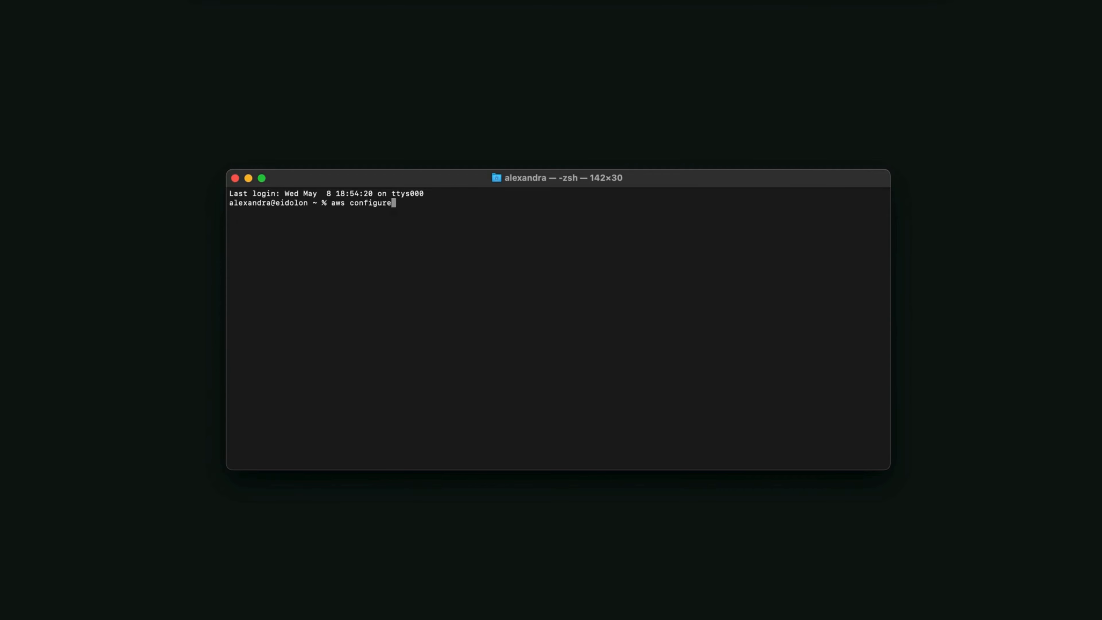
pyautogui.press('Return')
pyautogui.press('super+v')
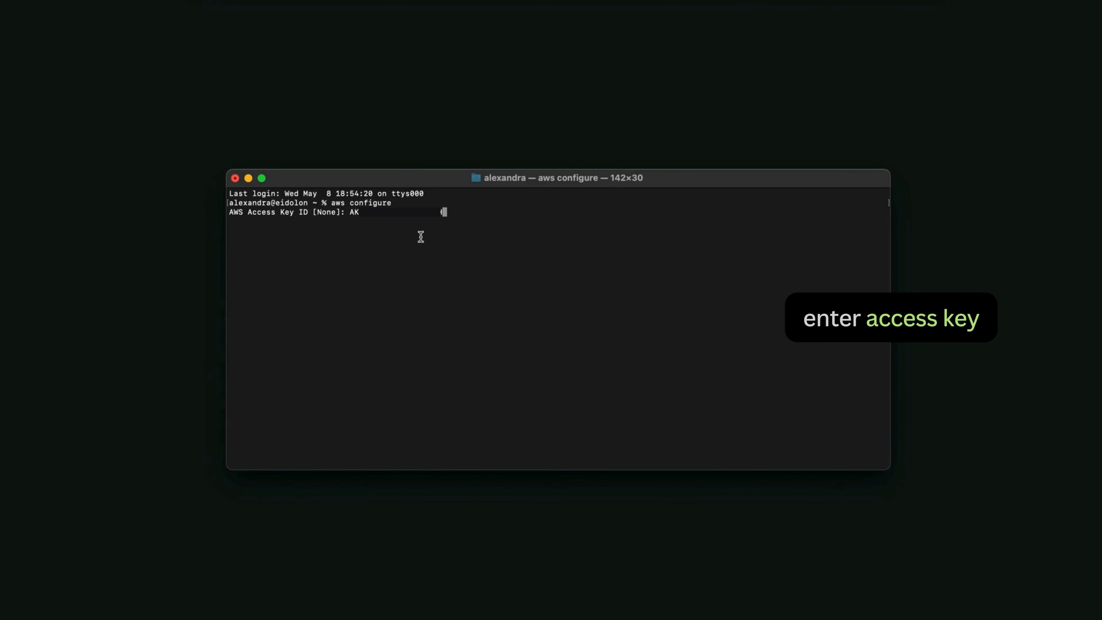
pyautogui.press('Return')
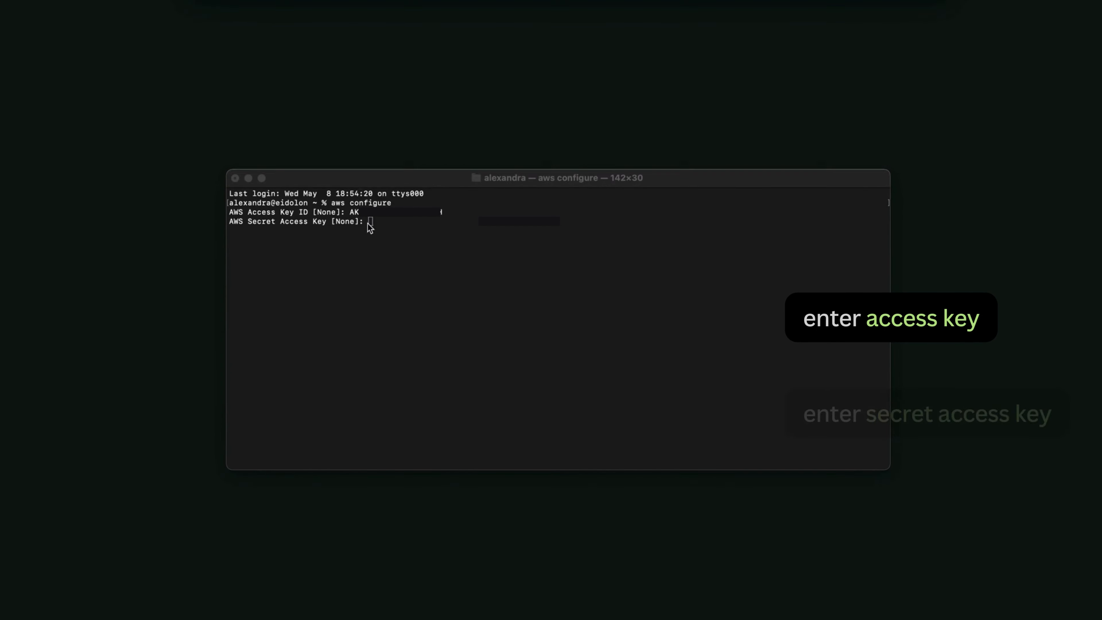
pyautogui.click(369, 226)
pyautogui.press('super+v')
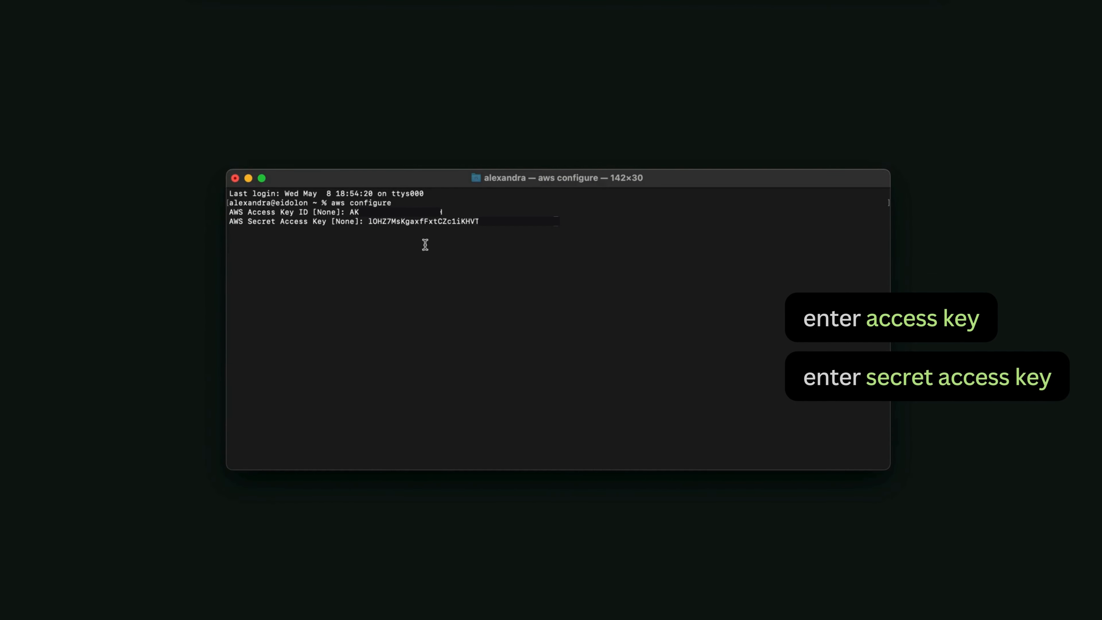
pyautogui.press('Return')
# - Set the CLI default region to eu-west-1 and the output format to json
pyautogui.click(409, 233)
pyautogui.write('eu-west-1')
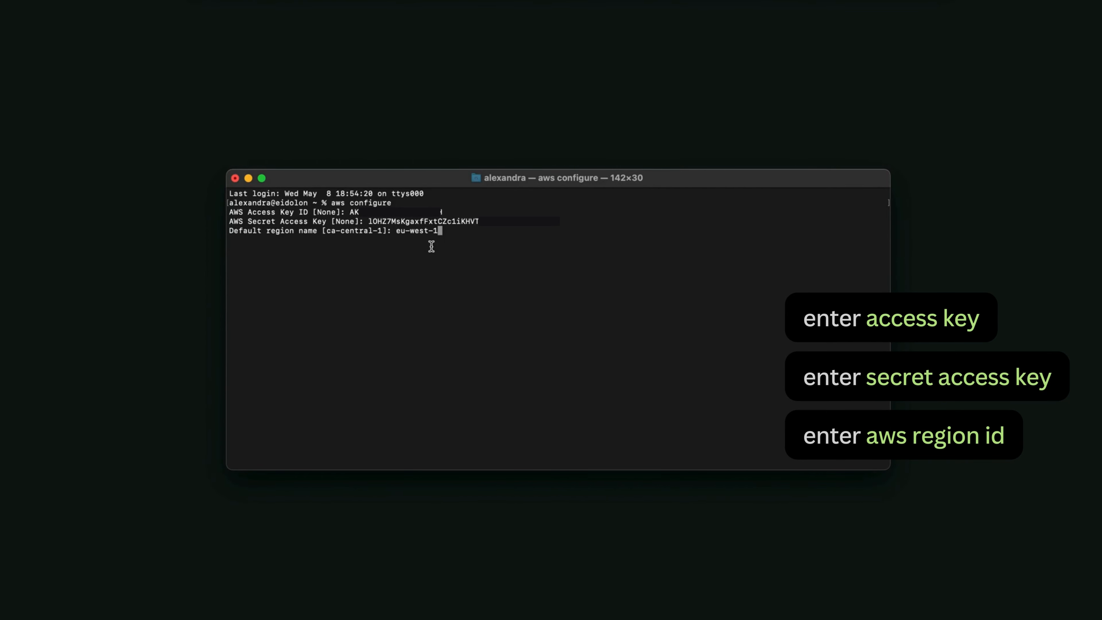
pyautogui.press('Return')
pyautogui.write('json]: json')
pyautogui.press('Return')
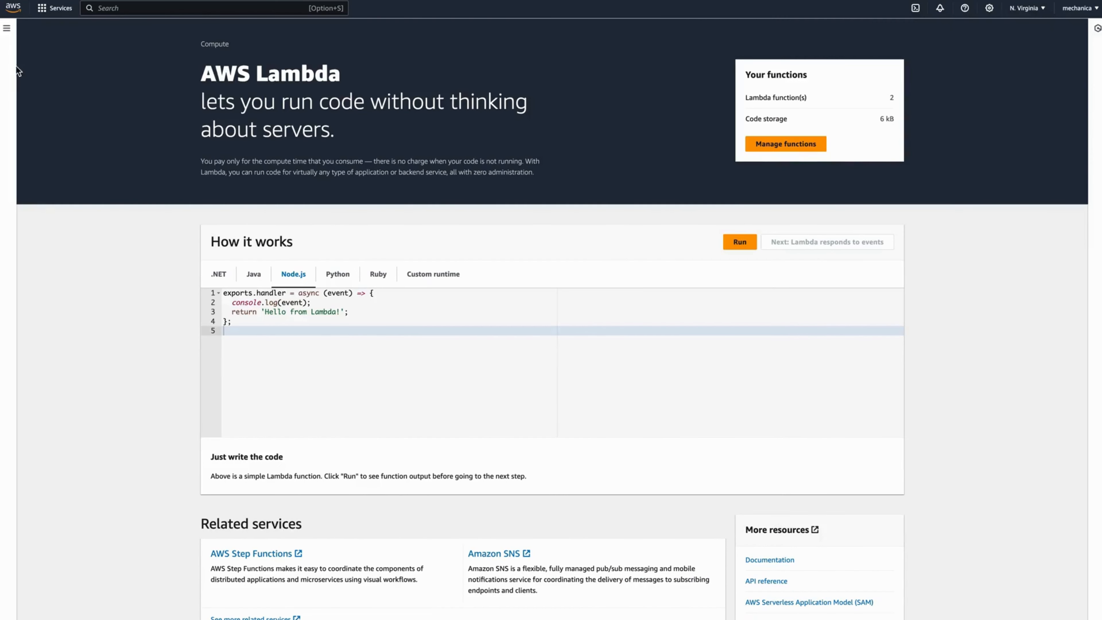
# - Open UpdateSGforCloudFront_Lambda from the Lambda Functions list and copy its Function ARN
pyautogui.click(6, 31)
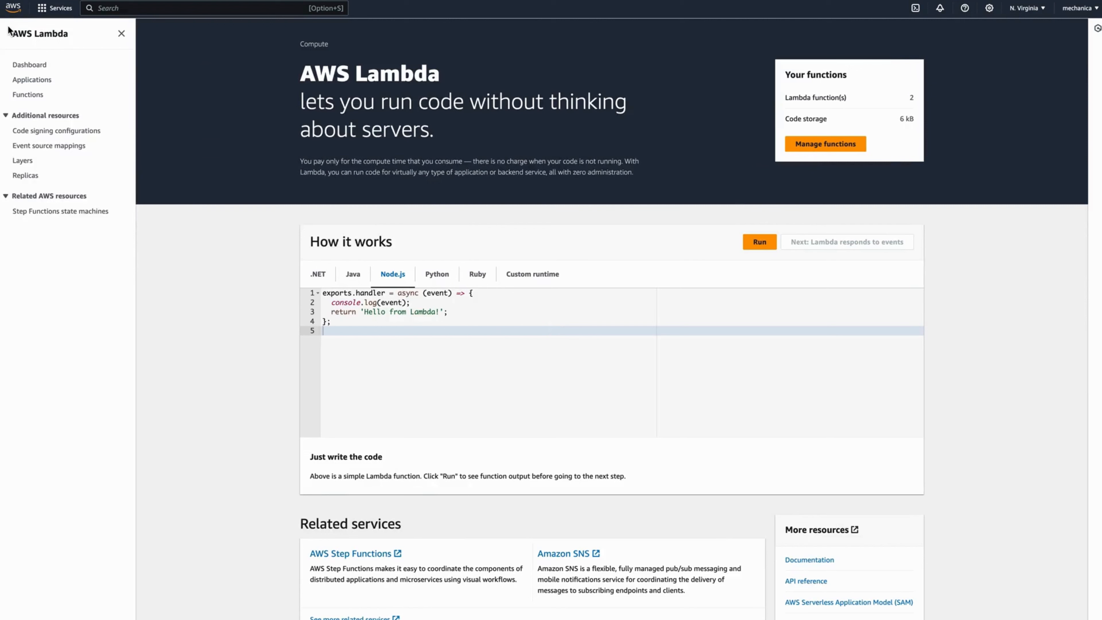
pyautogui.click(30, 96)
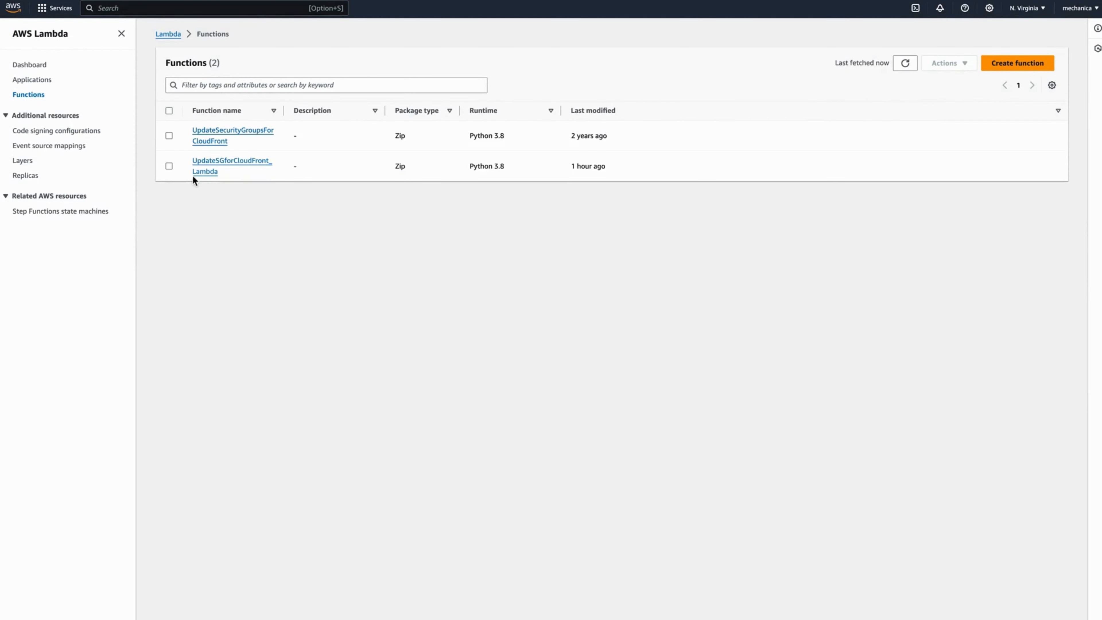
pyautogui.click(203, 161)
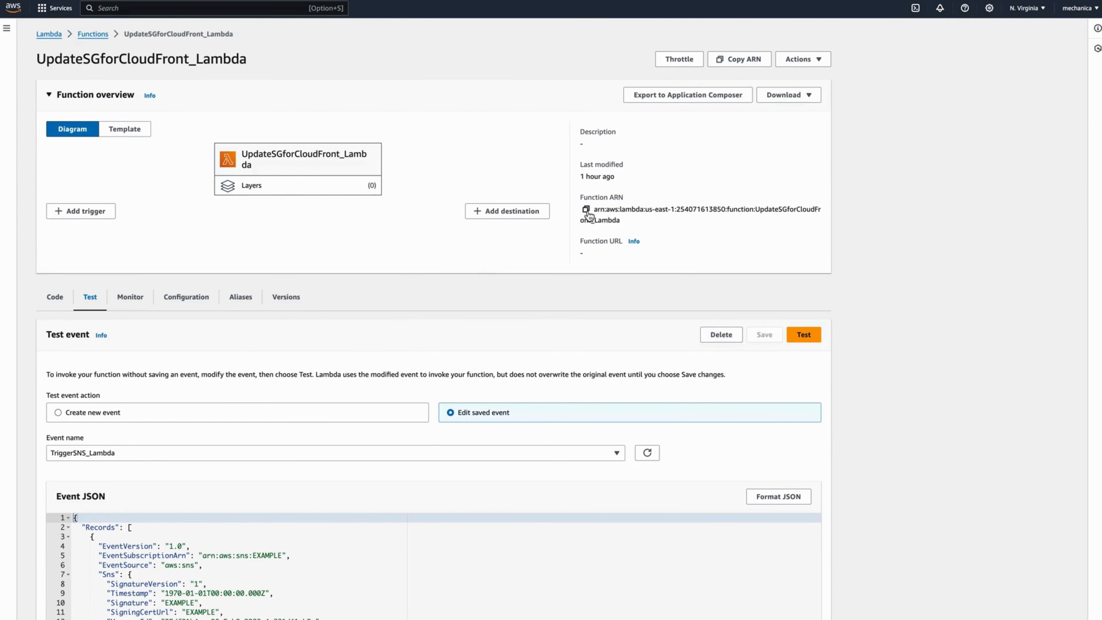
pyautogui.click(586, 210)
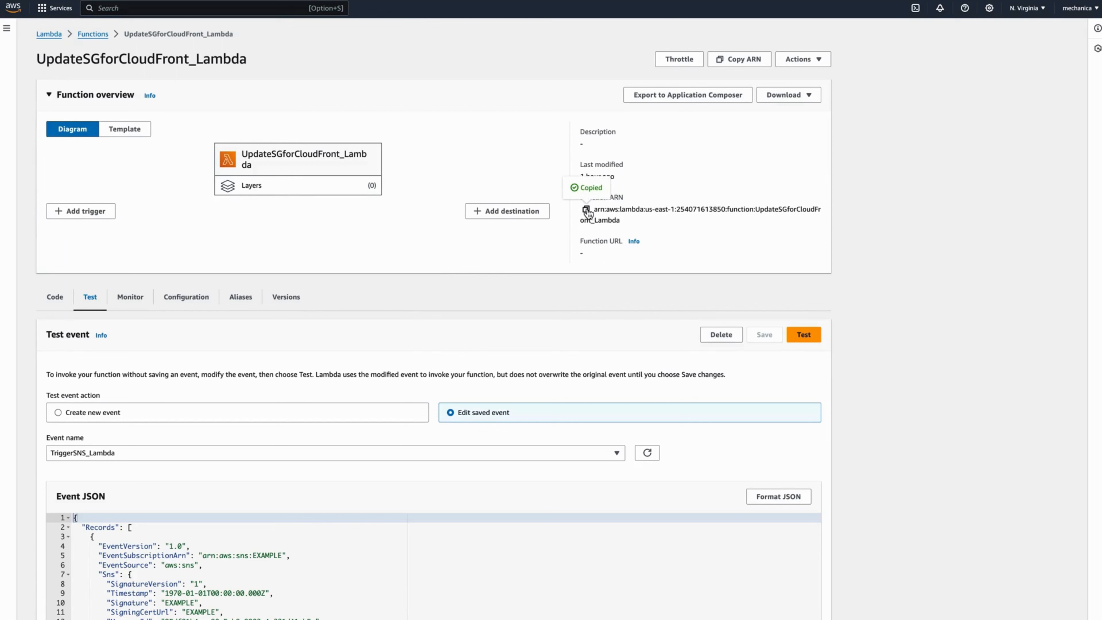